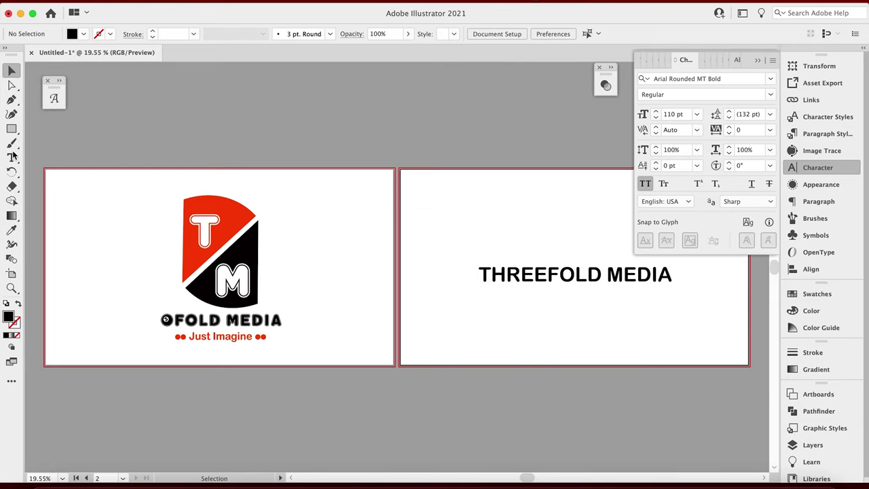
# Trace the logo's upper wedge with the Pen tool, curving its top edge
pyautogui.click(12, 99)
pyautogui.click(185, 202)
pyautogui.click(184, 283)
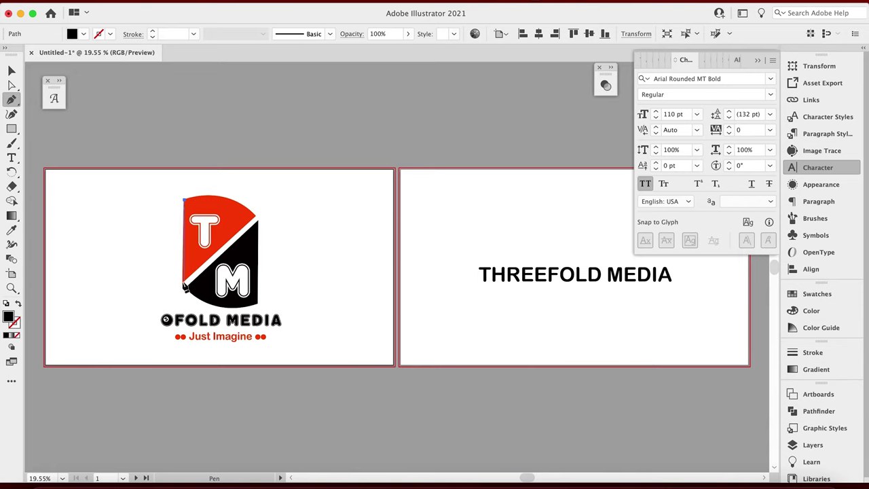
pyautogui.click(184, 283)
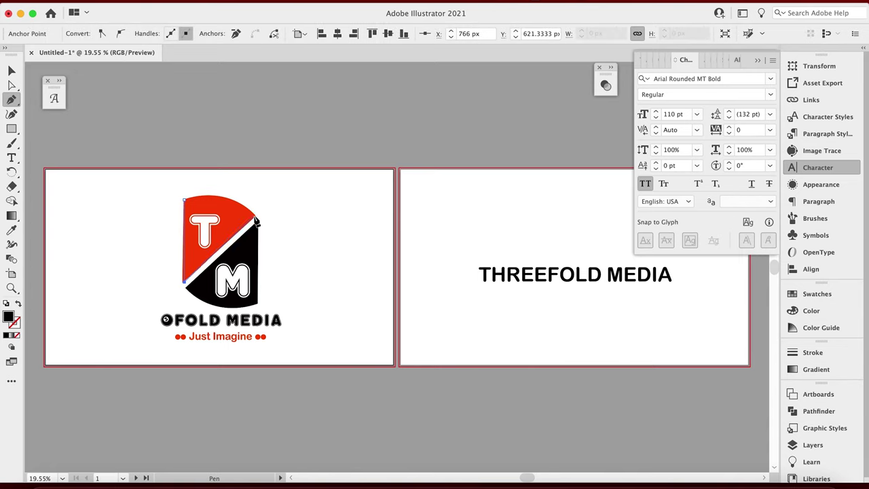
pyautogui.click(256, 218)
pyautogui.click(185, 202)
pyautogui.moveTo(184, 202); pyautogui.dragTo(139, 220)
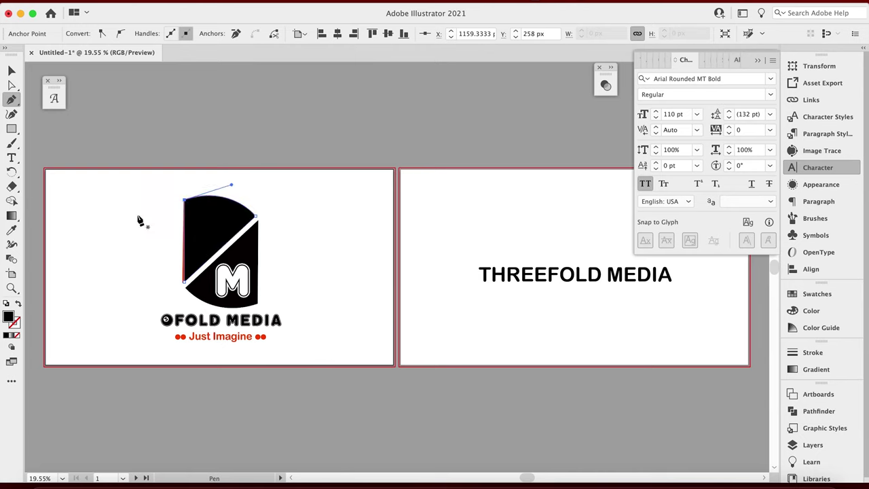
# Pull the wedge's lower-left anchor up to fit the logo outline
pyautogui.press('v')
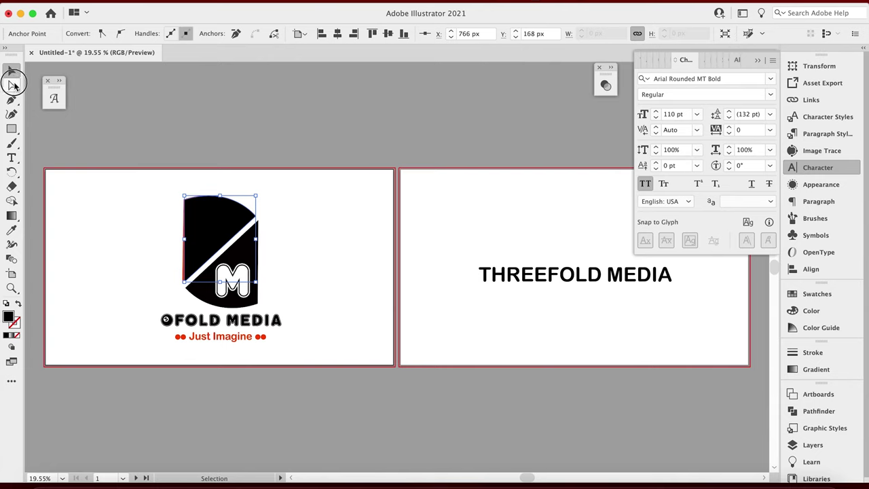
pyautogui.click(12, 85)
pyautogui.click(184, 282)
pyautogui.moveTo(185, 282)
pyautogui.mouseDown()
pyautogui.moveTo(182, 290)
pyautogui.moveTo(182, 269)
pyautogui.mouseUp()
# Drag the traced black wedge onto the second artboard
pyautogui.click(142, 219)
pyautogui.click(93, 202)
pyautogui.click(199, 219)
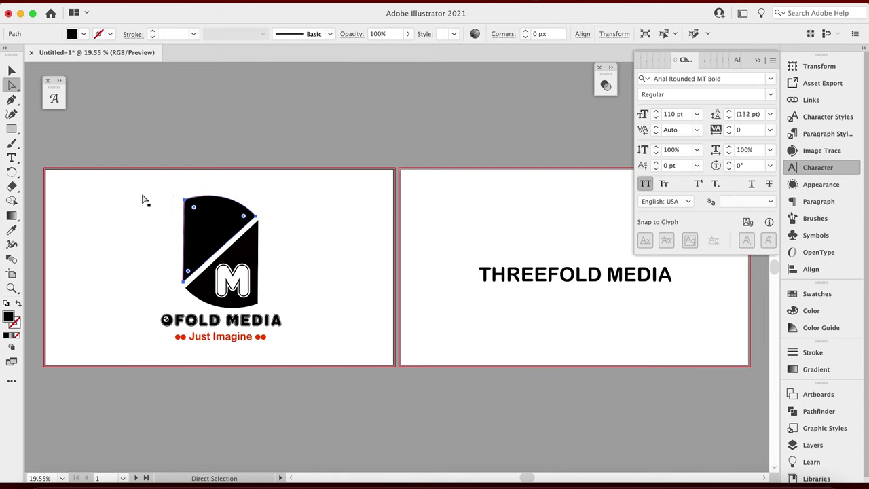
pyautogui.click(151, 199)
pyautogui.press('v')
pyautogui.click(210, 218)
pyautogui.moveTo(209, 216); pyautogui.dragTo(454, 206)
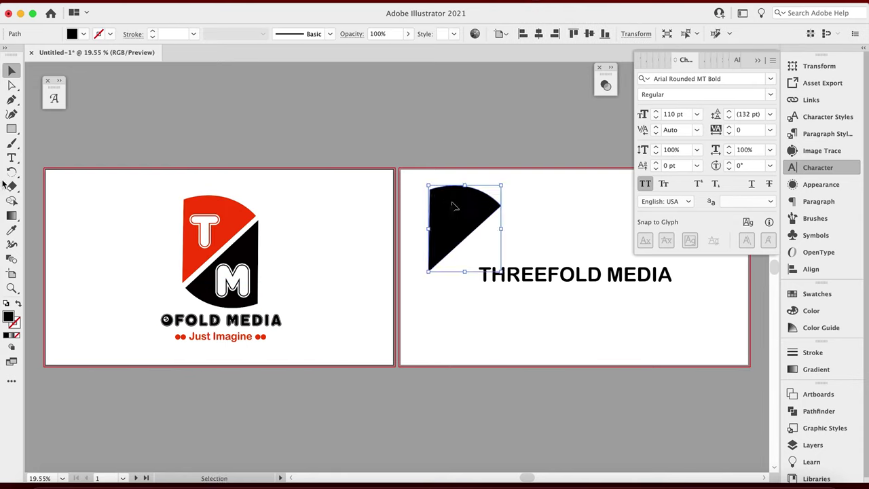
# Trace the logo's diagonal divider as a closed thin bar with the Pen tool
pyautogui.click(12, 99)
pyautogui.click(184, 288)
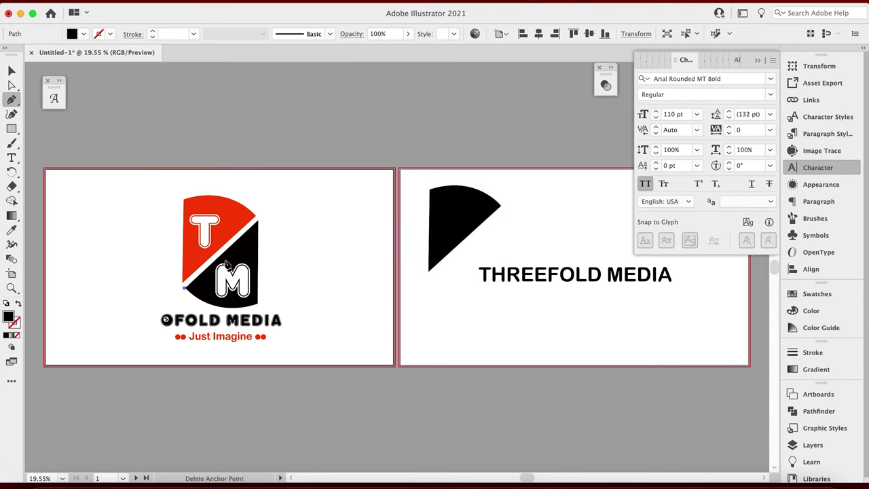
pyautogui.click(258, 220)
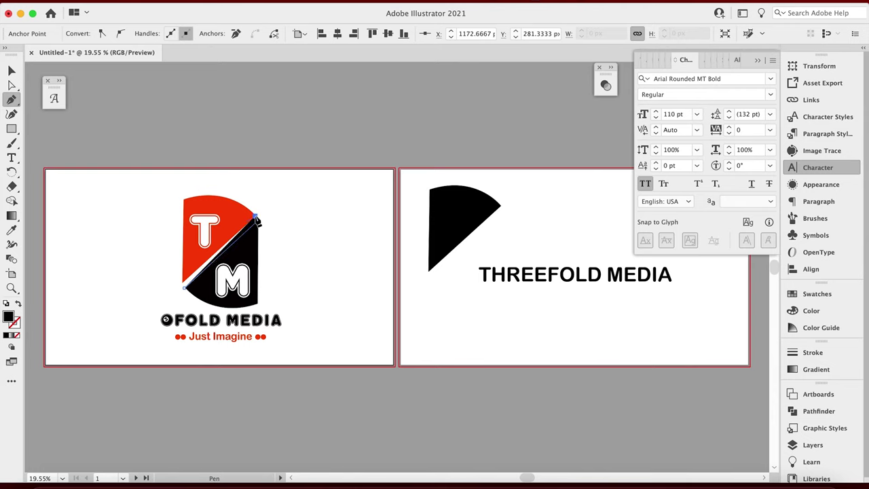
pyautogui.click(184, 287)
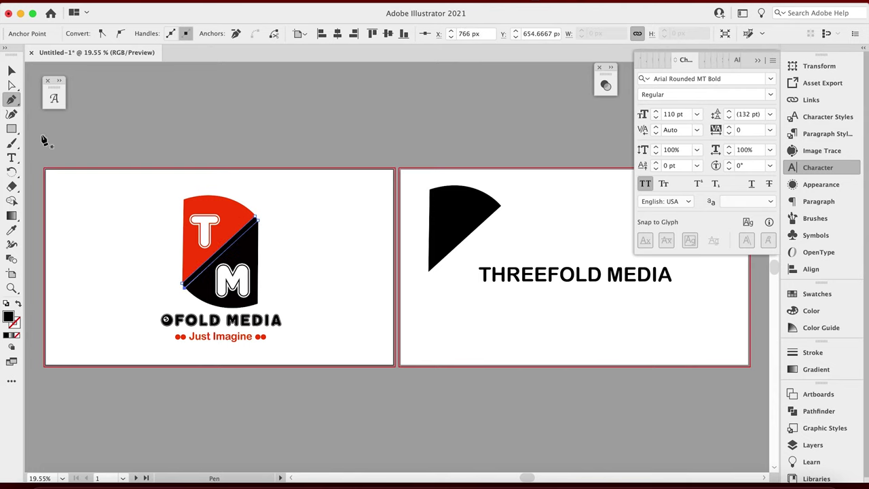
pyautogui.click(14, 70)
# Move the diagonal bar onto the second artboard below the wedge
pyautogui.click(220, 256)
pyautogui.moveTo(222, 257); pyautogui.dragTo(471, 272)
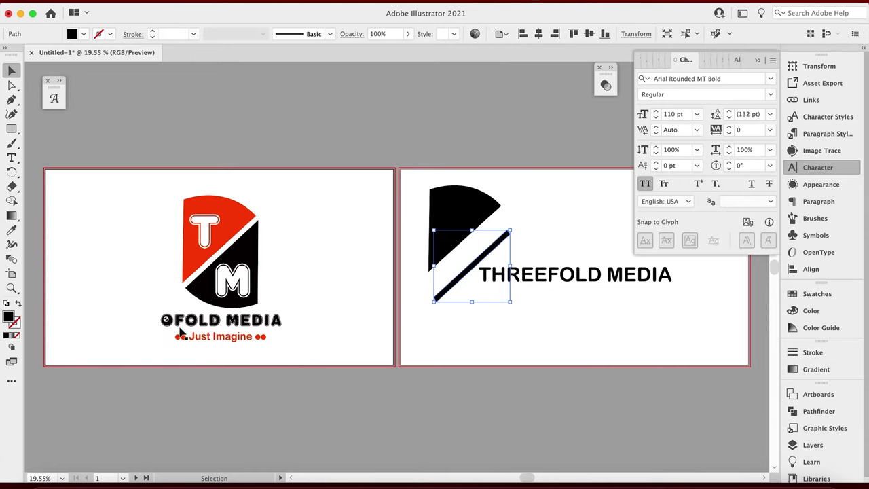
pyautogui.click(91, 266)
# Draw a round black circle on artboard 2 and butt the bar against the wedge's edge
pyautogui.moveTo(11, 128); pyautogui.dragTo(43, 143)
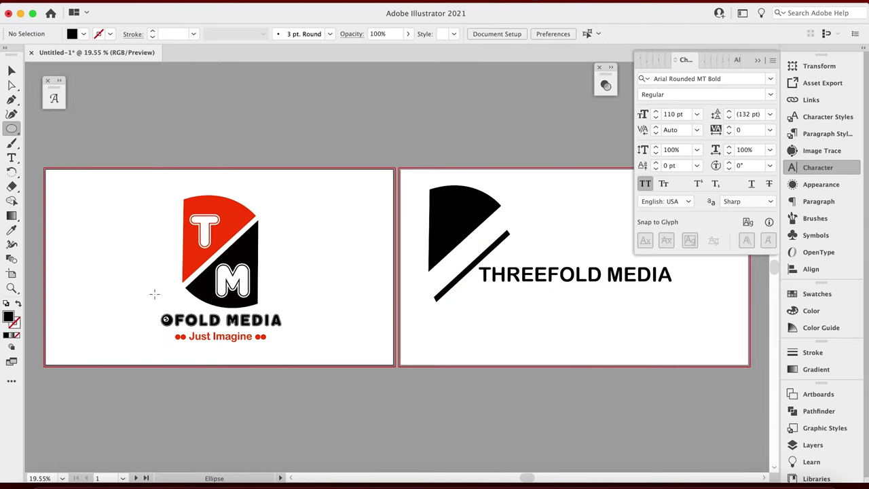
pyautogui.moveTo(161, 313); pyautogui.dragTo(586, 236)
pyautogui.press('v')
pyautogui.keyDown('shift'); pyautogui.click(583, 261); pyautogui.keyUp('shift')
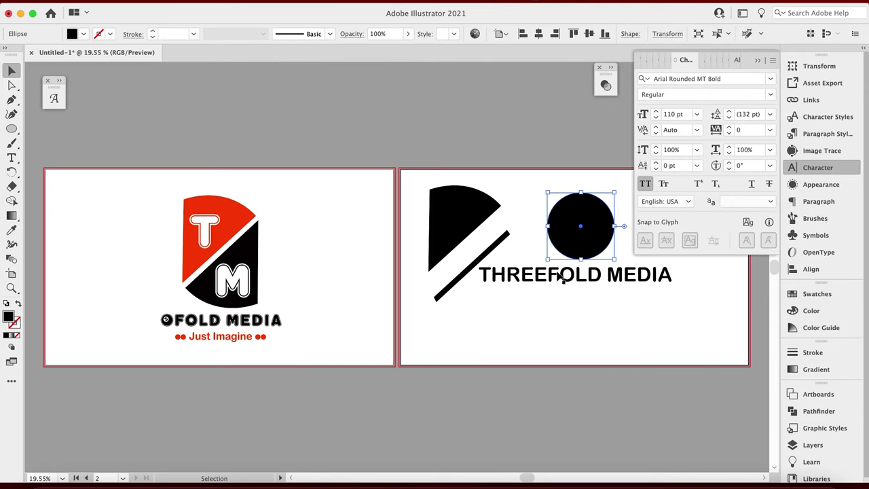
pyautogui.click(503, 326)
pyautogui.moveTo(466, 286); pyautogui.dragTo(461, 260)
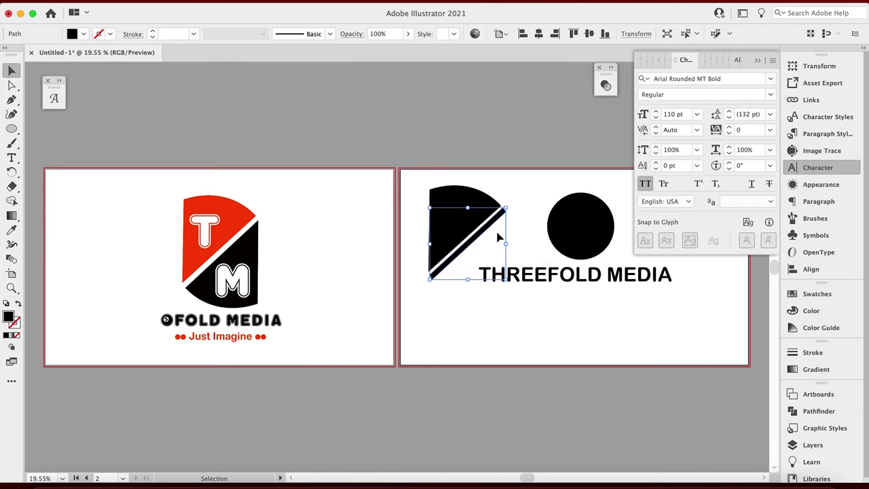
# Alt-drag a copy of the black wedge beneath the diagonal bar, forming a D
pyautogui.click(505, 180)
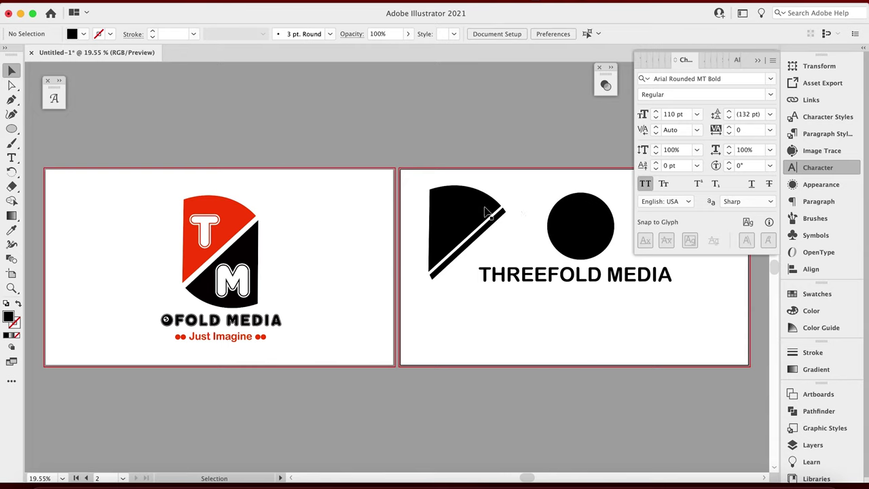
pyautogui.click(512, 227)
pyautogui.click(469, 208)
pyautogui.moveTo(466, 210); pyautogui.dragTo(478, 267)
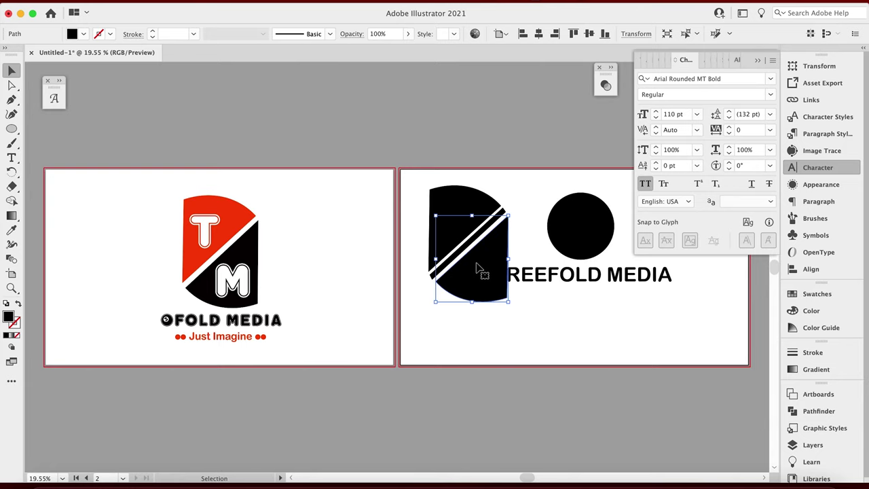
pyautogui.moveTo(478, 274); pyautogui.dragTo(530, 248)
pyautogui.rightClick(530, 247)
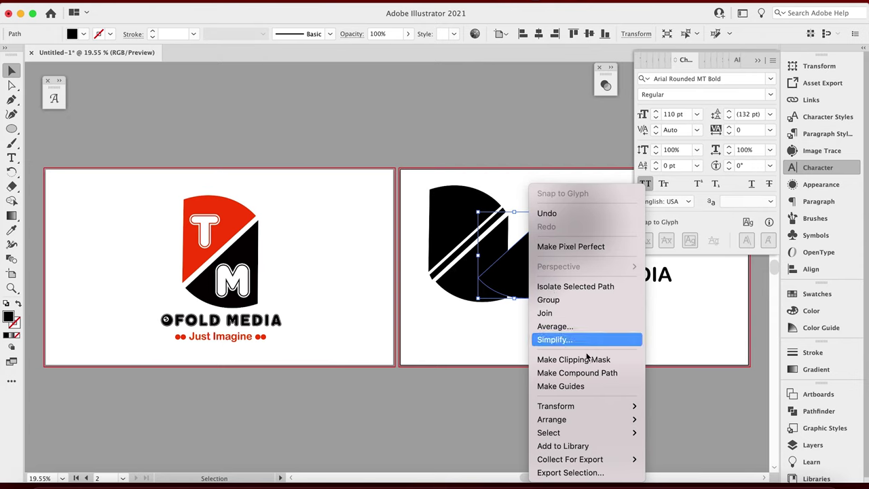
pyautogui.moveTo(640, 412)
pyautogui.click(665, 406)
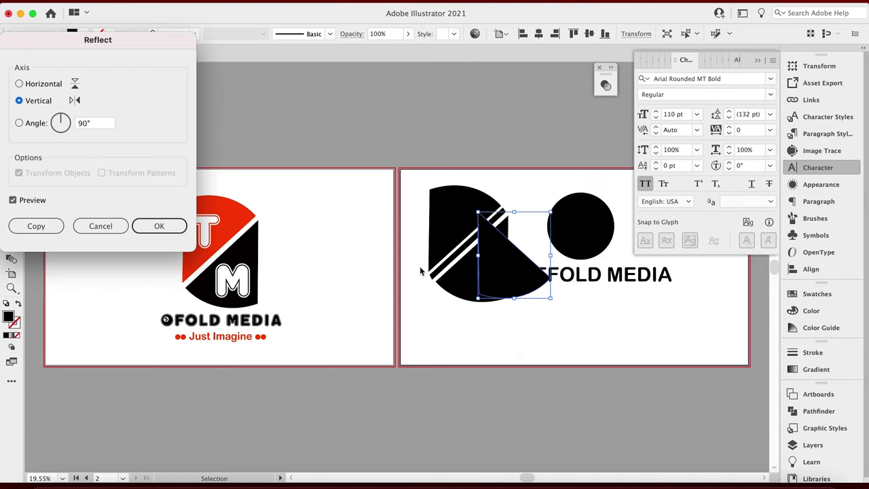
pyautogui.click(159, 226)
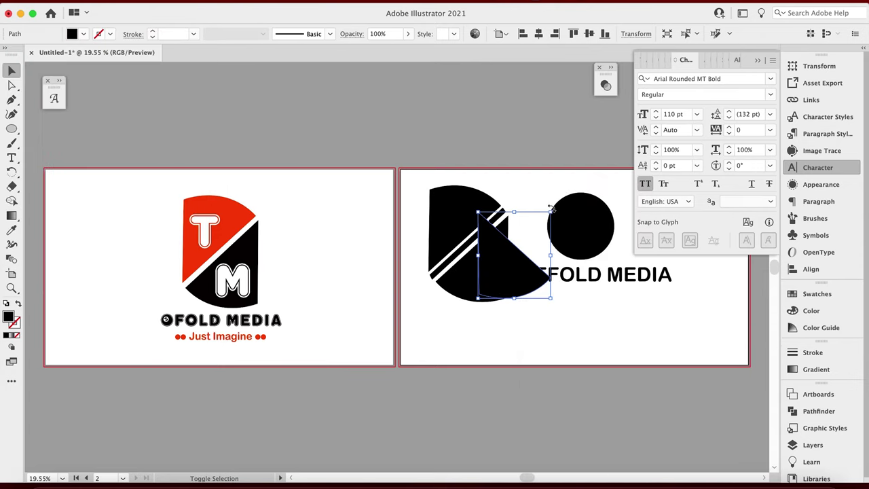
pyautogui.moveTo(510, 277); pyautogui.dragTo(418, 250)
pyautogui.moveTo(464, 176); pyautogui.dragTo(412, 245)
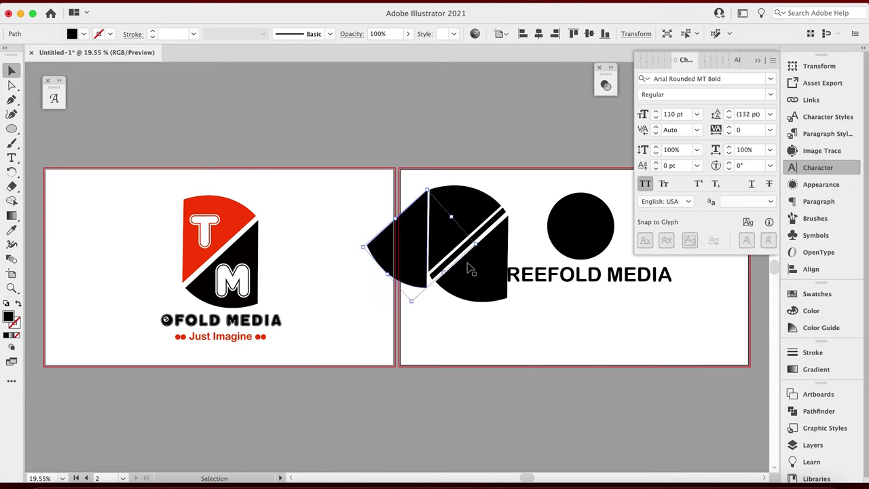
pyautogui.moveTo(426, 184); pyautogui.dragTo(336, 186)
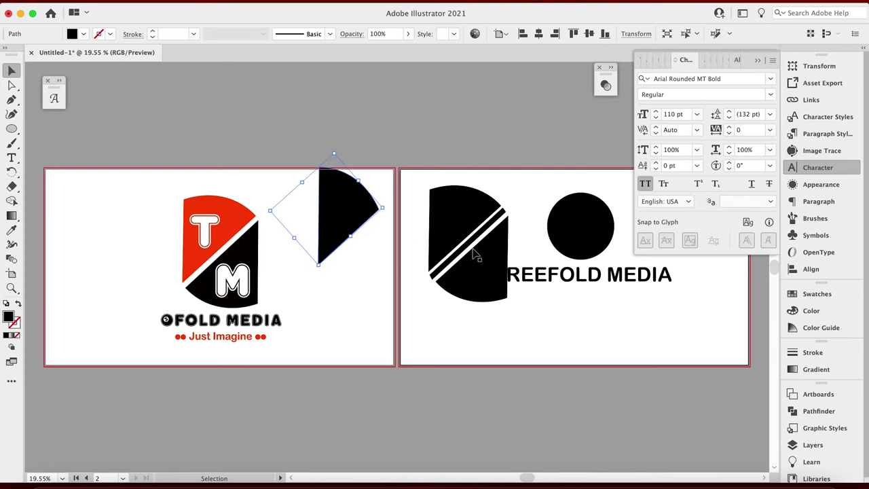
pyautogui.press('Delete')
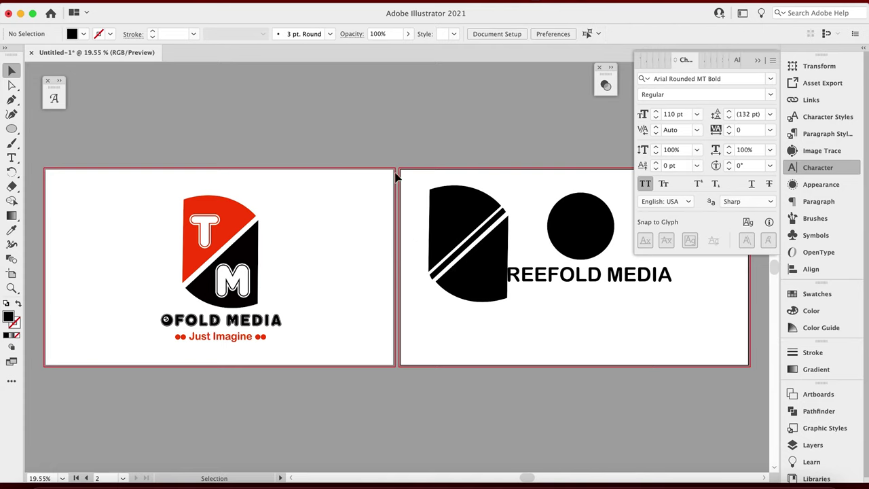
# Delete the upper D piece and rotate the remaining wedge and bar upright
pyautogui.click(430, 216)
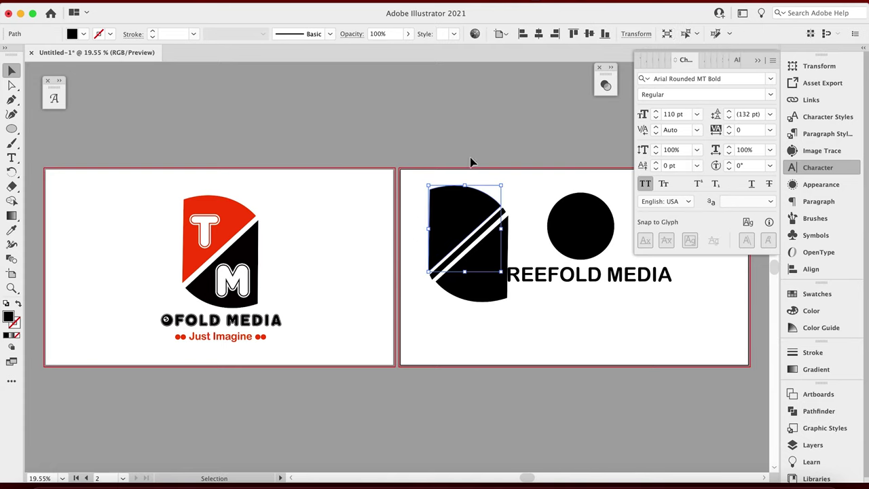
pyautogui.press('Delete')
pyautogui.moveTo(467, 194); pyautogui.dragTo(461, 345)
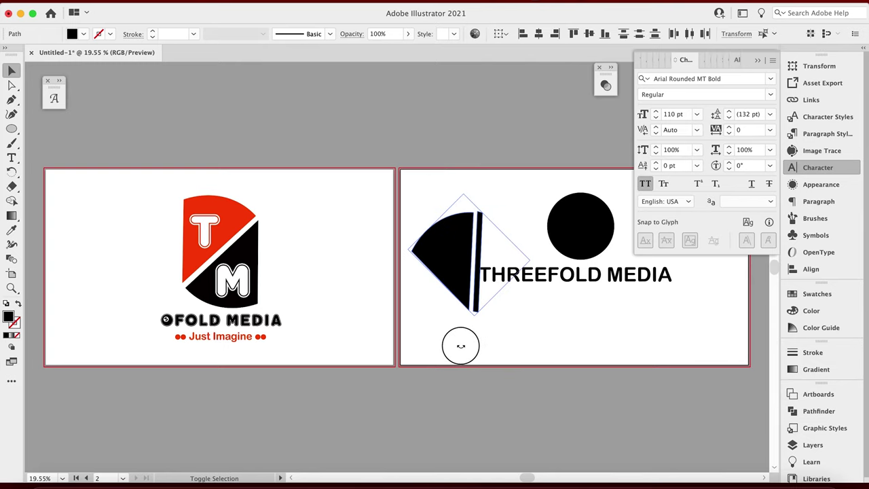
pyautogui.click(403, 285)
pyautogui.click(449, 262)
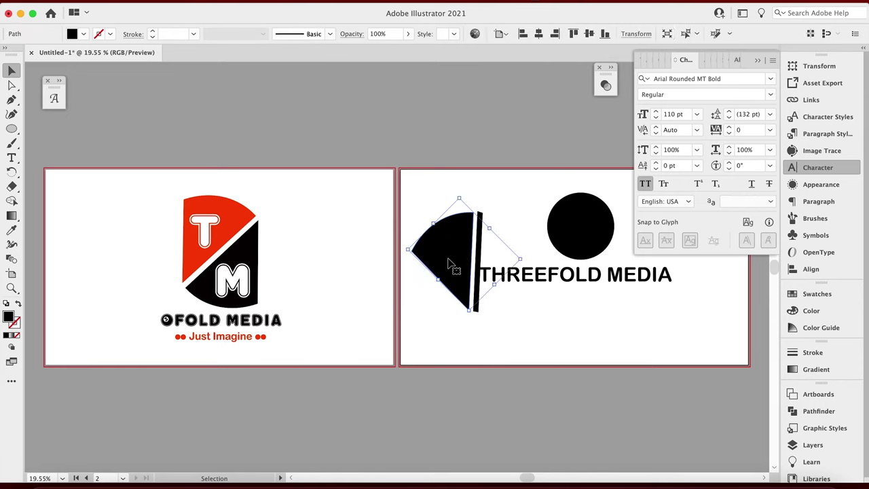
# Reflect the wedge across the vertical axis via Transform > Reflect
pyautogui.rightClick(453, 262)
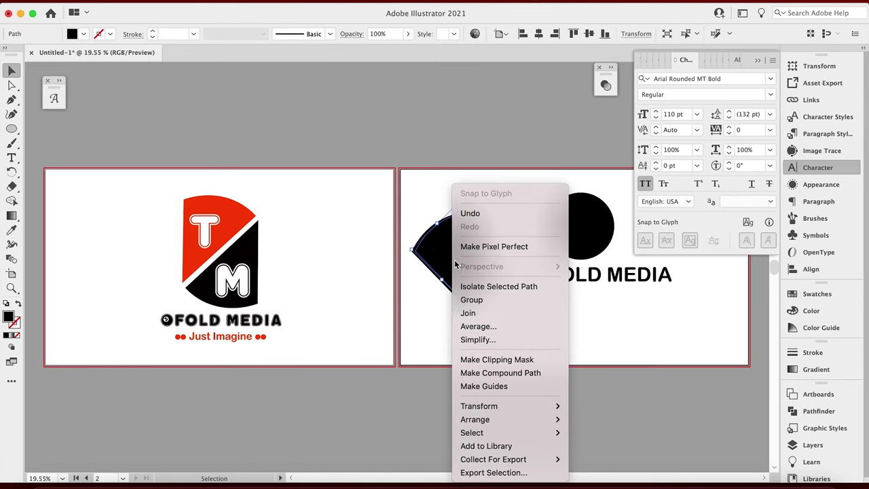
pyautogui.moveTo(543, 408)
pyautogui.click(594, 406)
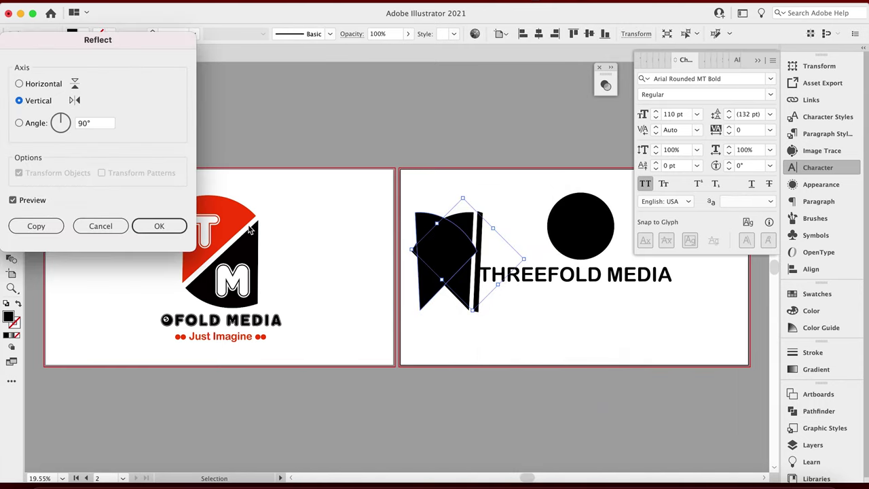
pyautogui.click(159, 227)
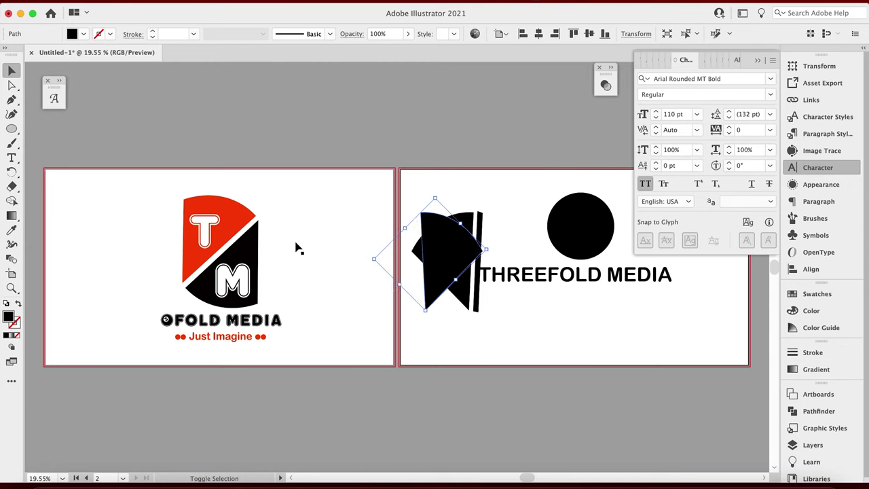
# Nudge, rotate and fit the mirrored wedge beside the other, leaving thin white stripes
pyautogui.press('Right')
pyautogui.press('Right')
pyautogui.press('Right')
pyautogui.press('Right')
pyautogui.press('Right')
pyautogui.press('Right')
pyautogui.press('Right')
pyautogui.press('Right')
pyautogui.press('Right')
pyautogui.press('Right')
pyautogui.press('Right')
pyautogui.press('Right')
pyautogui.press('Right')
pyautogui.press('Right')
pyautogui.press('Right')
pyautogui.press('Right')
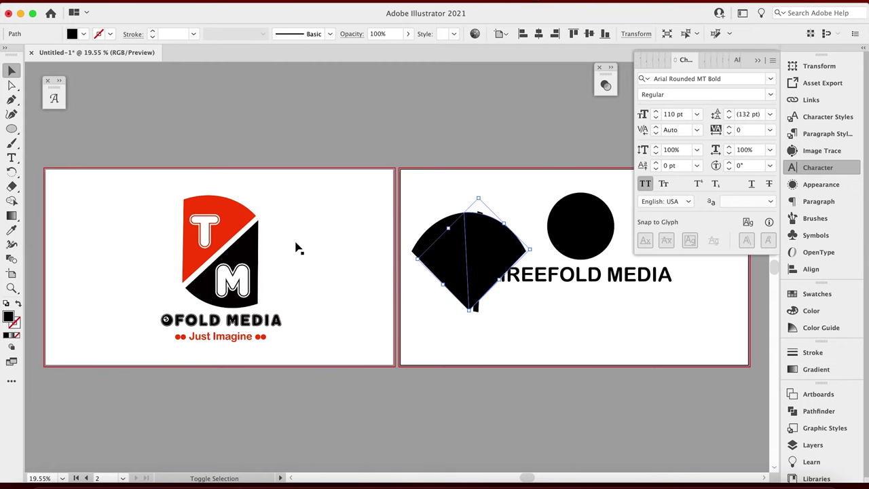
pyautogui.press('Right')
pyautogui.press('Right')
pyautogui.press('Right')
pyautogui.press('Right')
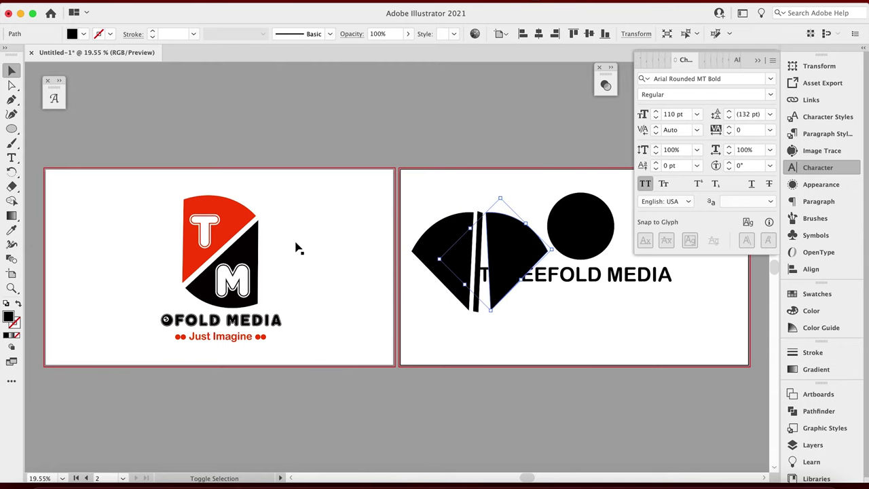
pyautogui.moveTo(502, 194); pyautogui.dragTo(507, 198)
pyautogui.moveTo(509, 249); pyautogui.dragTo(500, 252)
pyautogui.click(452, 177)
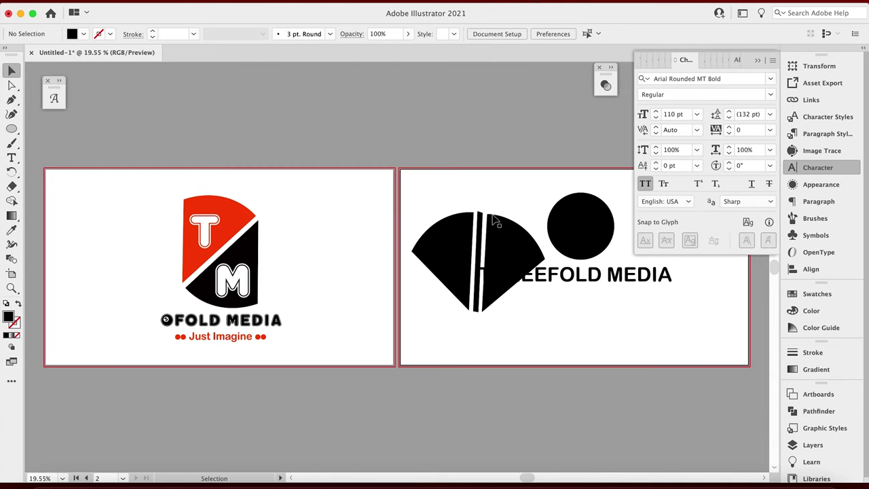
pyautogui.click(472, 222)
pyautogui.click(473, 226)
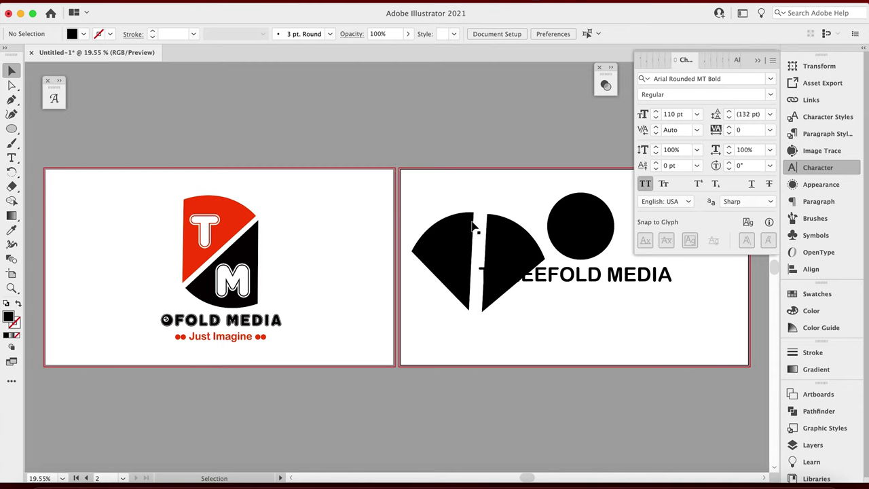
pyautogui.click(475, 228)
pyautogui.click(441, 208)
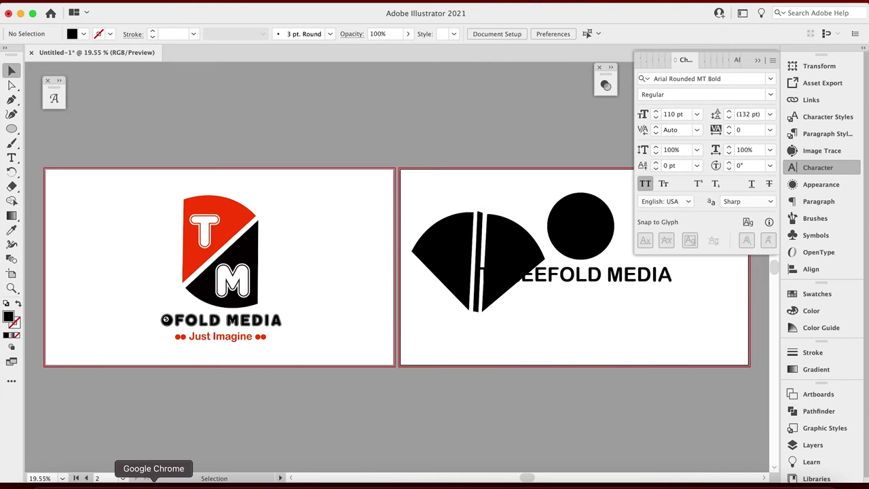
pyautogui.click(154, 483)
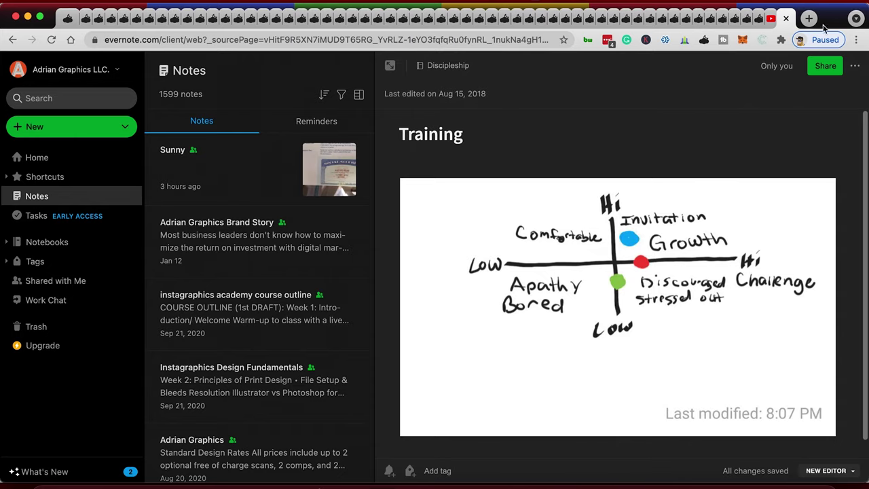
# Search Google for '3 fold' in a new Chrome tab and show the image results
pyautogui.click(809, 20)
pyautogui.write('goo')
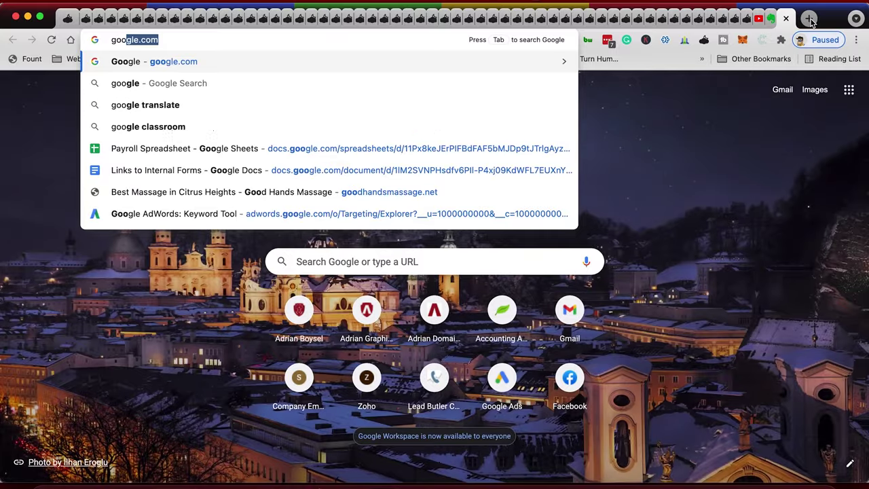
pyautogui.press('Return')
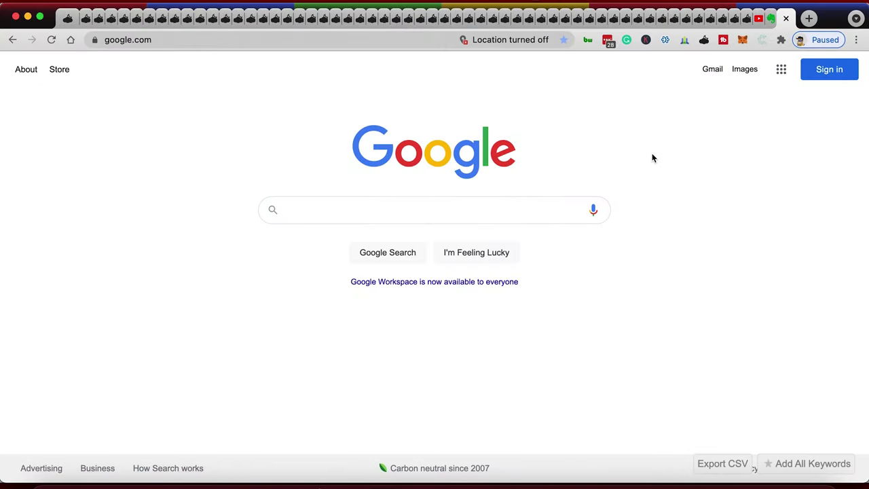
pyautogui.write('3 fold')
pyautogui.press('Return')
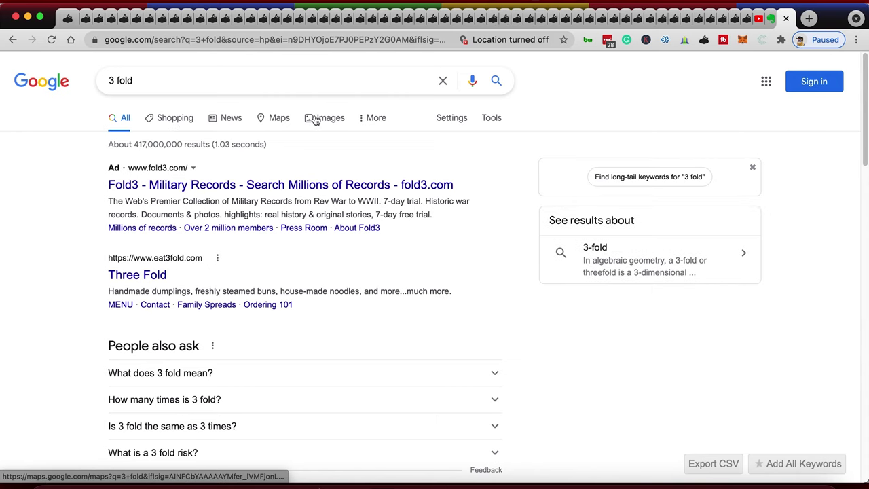
pyautogui.click(317, 121)
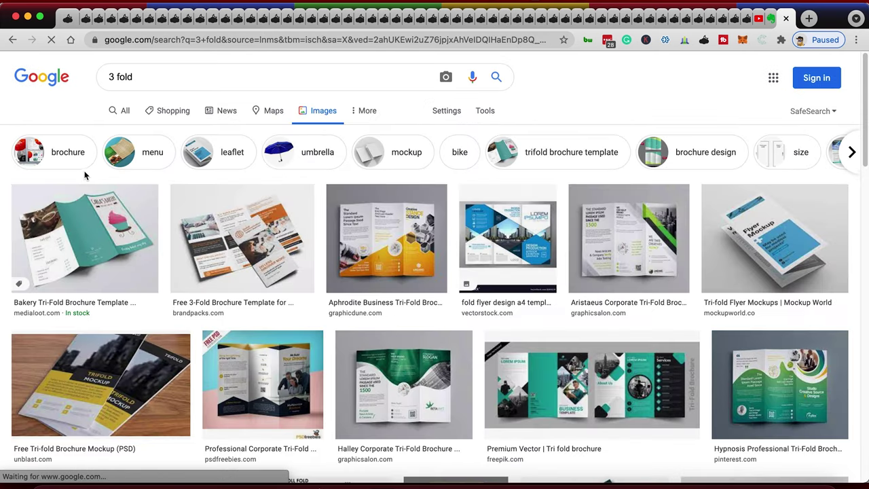
# Refine the image search to '3 fold logo'
pyautogui.scroll(-1, 86, 169)
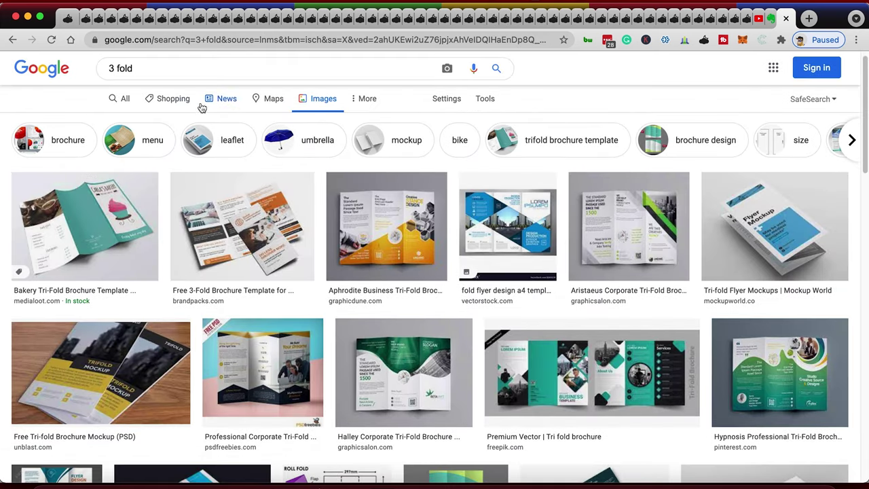
pyautogui.scroll(-3, 301, 267)
pyautogui.scroll(4, 300, 267)
pyautogui.write('logo')
pyautogui.press('Return')
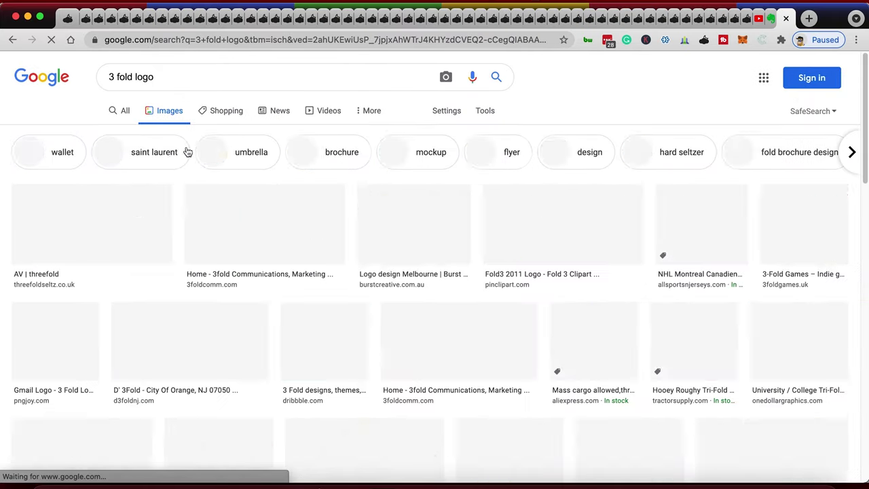
# Scroll through the '3 fold logo' results for ideas, then return to Illustrator
pyautogui.scroll(-3, 162, 157)
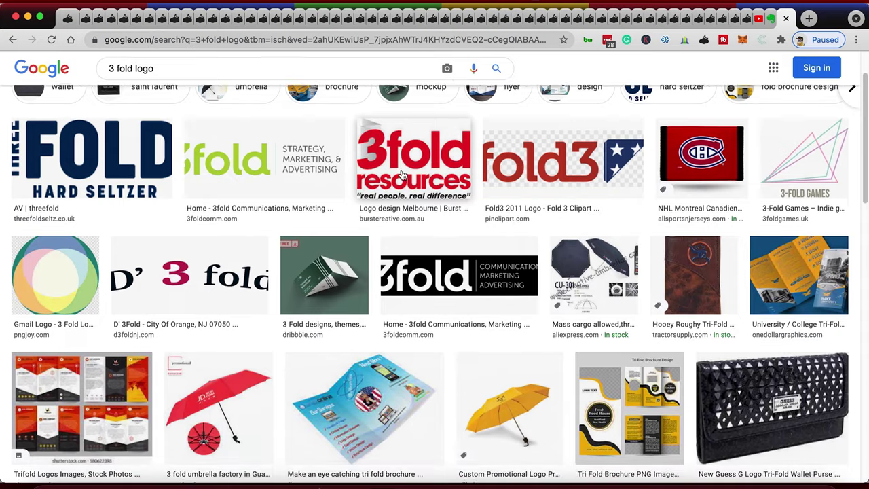
pyautogui.scroll(-2, 402, 175)
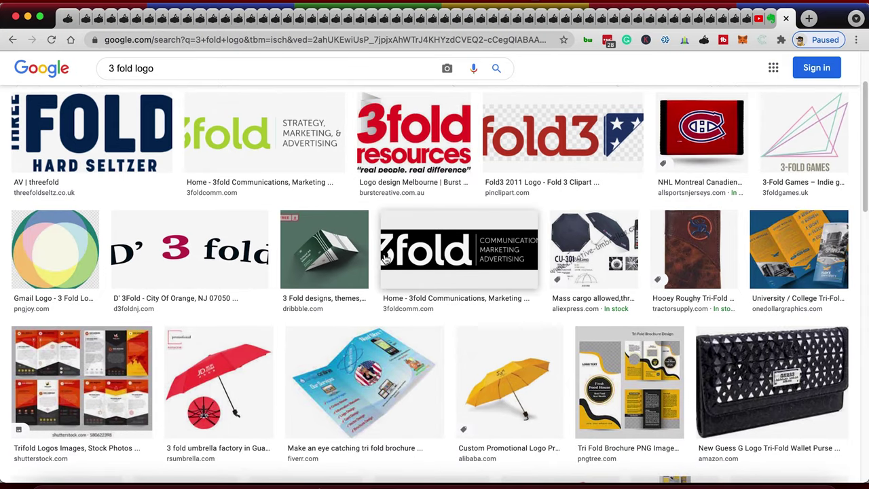
pyautogui.scroll(-10, 370, 271)
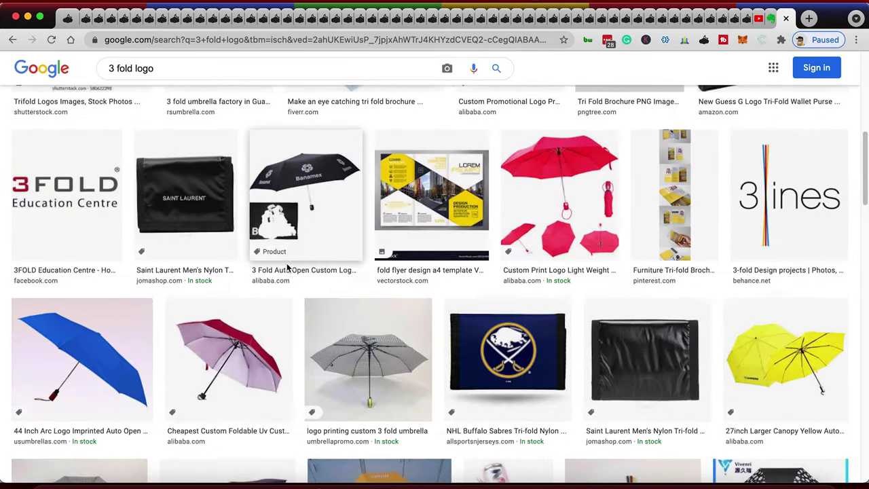
pyautogui.scroll(-5, 285, 262)
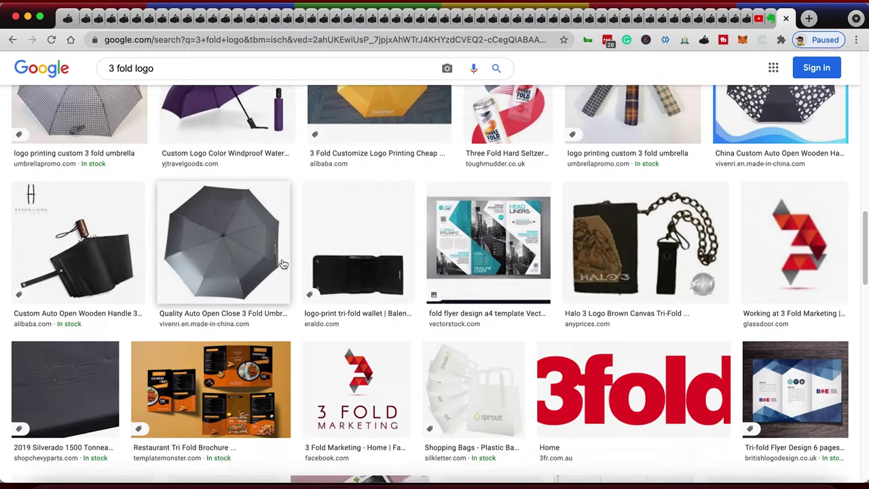
pyautogui.scroll(-2, 281, 262)
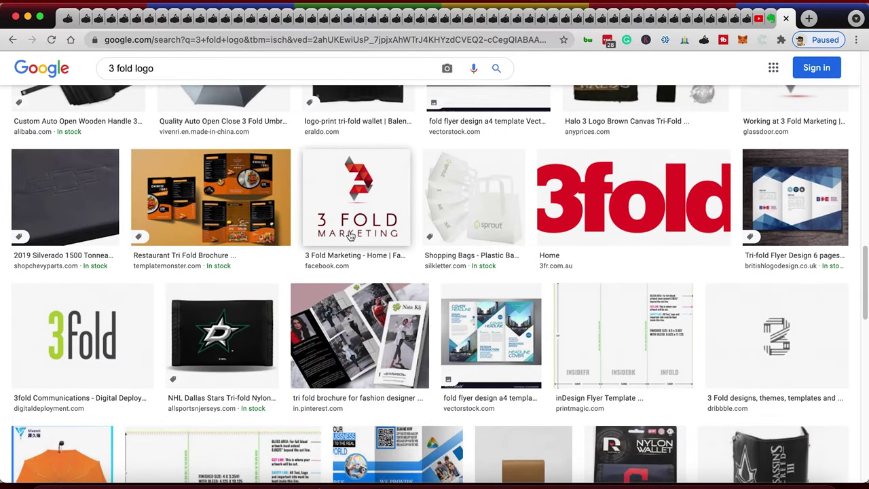
pyautogui.scroll(-3, 349, 234)
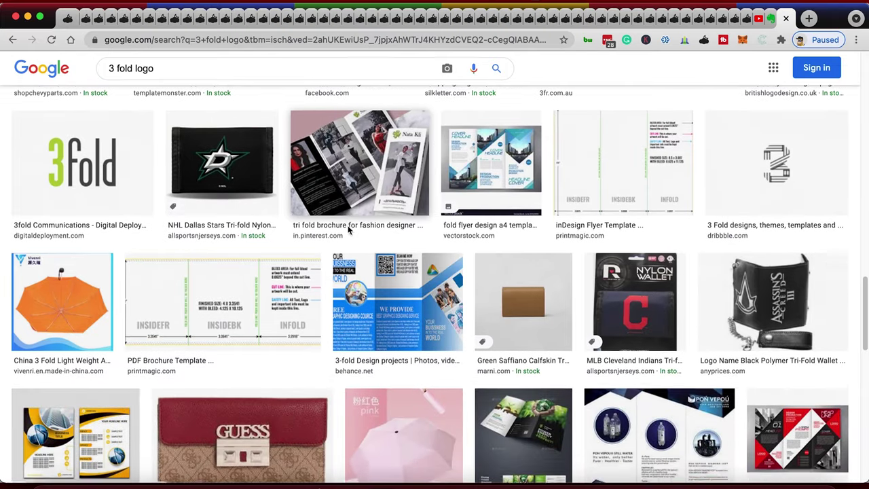
pyautogui.scroll(-3, 348, 230)
pyautogui.scroll(-7, 347, 231)
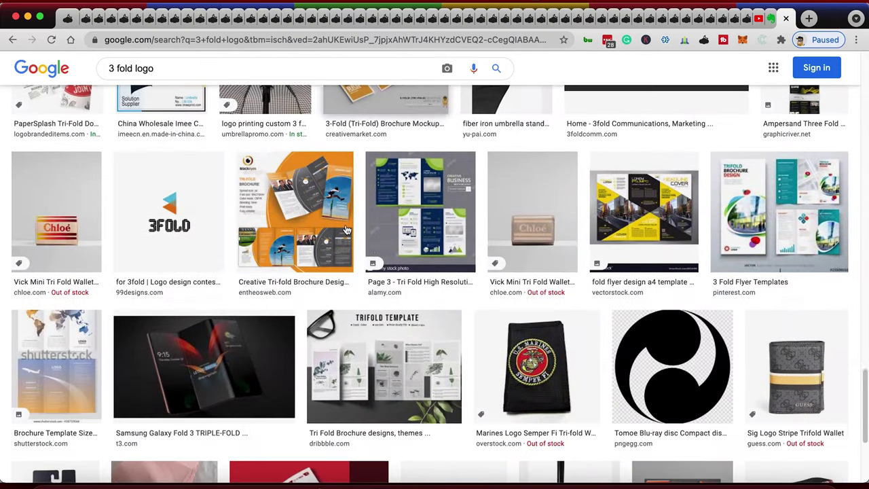
pyautogui.scroll(-1, 346, 231)
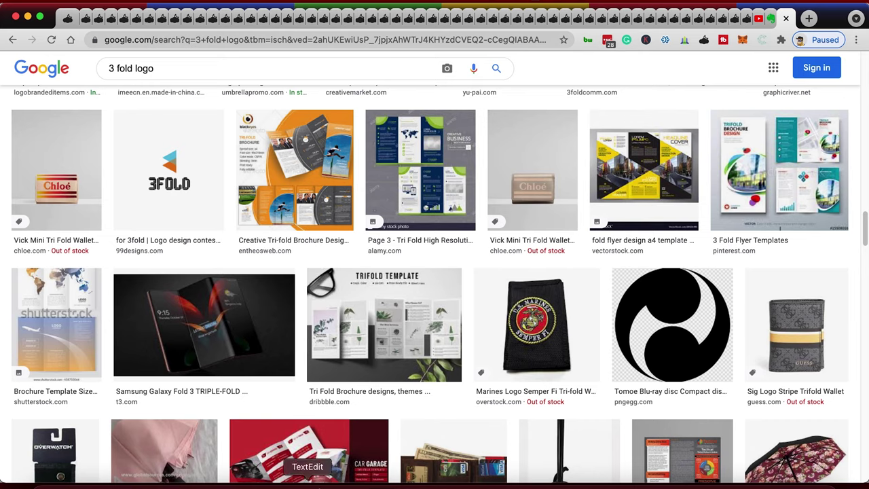
pyautogui.click(719, 483)
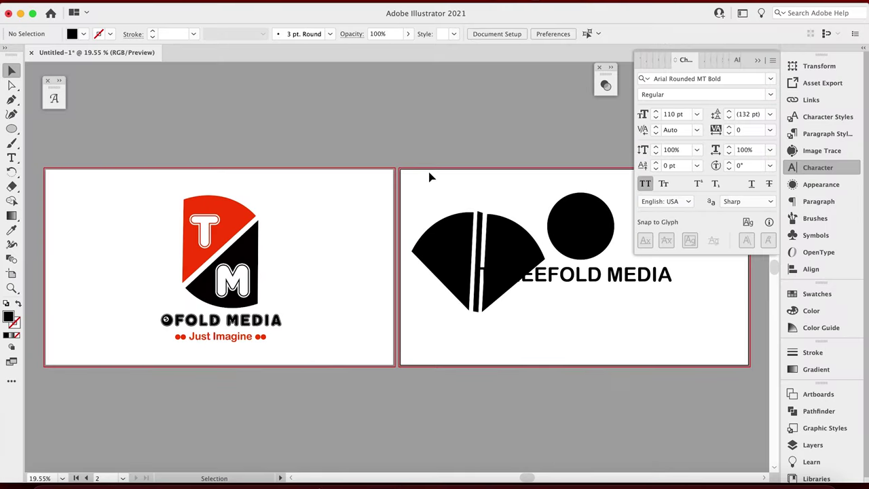
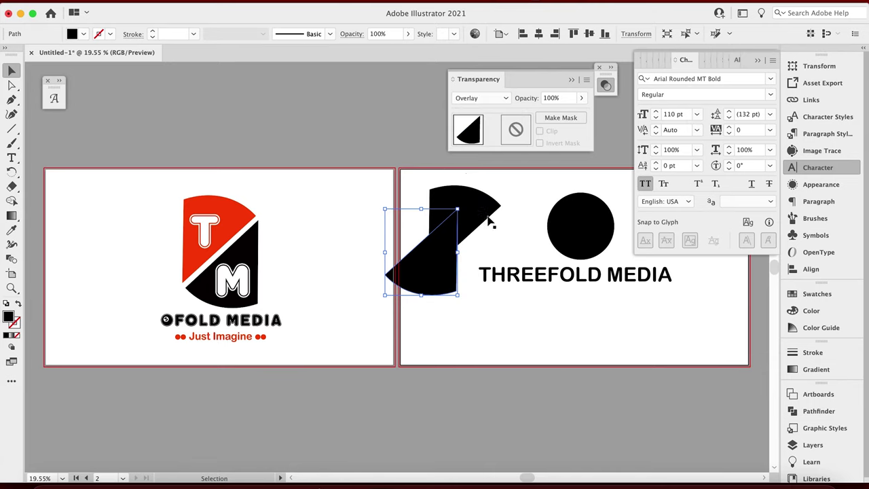
# Set the upper wedge to Lighten blending at 50% opacity
pyautogui.click(471, 96)
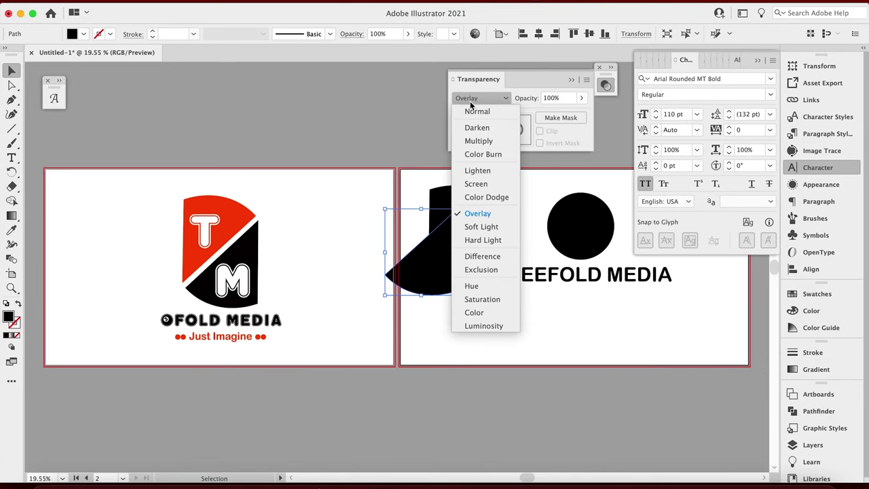
pyautogui.click(485, 185)
pyautogui.click(477, 213)
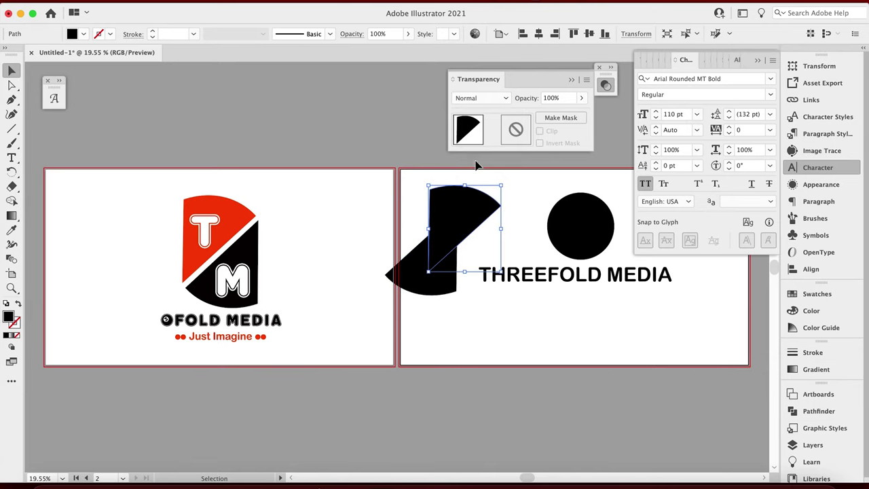
pyautogui.click(476, 103)
pyautogui.click(483, 175)
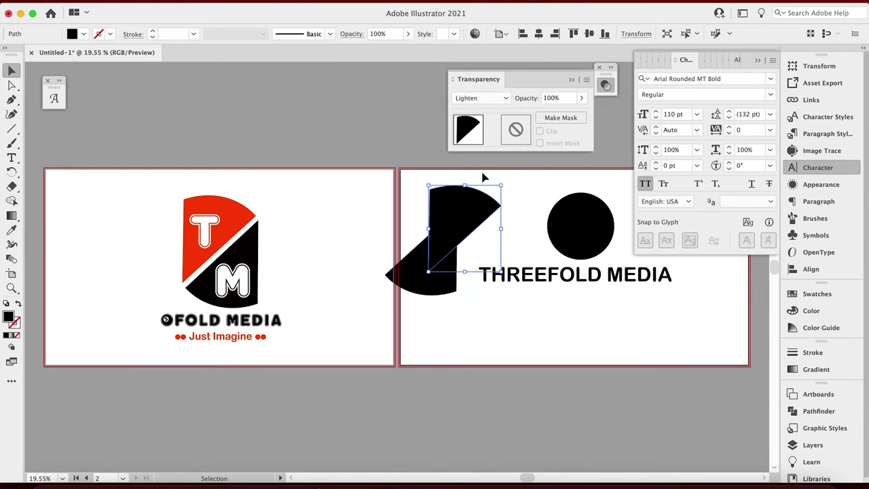
pyautogui.click(477, 101)
pyautogui.click(553, 97)
pyautogui.hotkey('shift', 'Down')
pyautogui.hotkey('shift', 'Down')
pyautogui.hotkey('shift', 'Down')
pyautogui.hotkey('shift', 'Down')
pyautogui.hotkey('shift', 'Down')
pyautogui.press('Return')
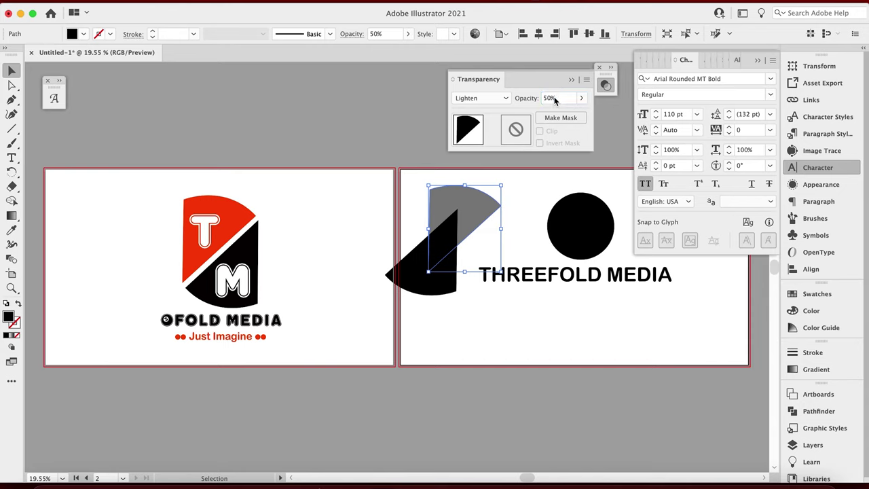
# Set the black lower wedge to Normal blending at 70% opacity
pyautogui.click(415, 272)
pyautogui.click(467, 101)
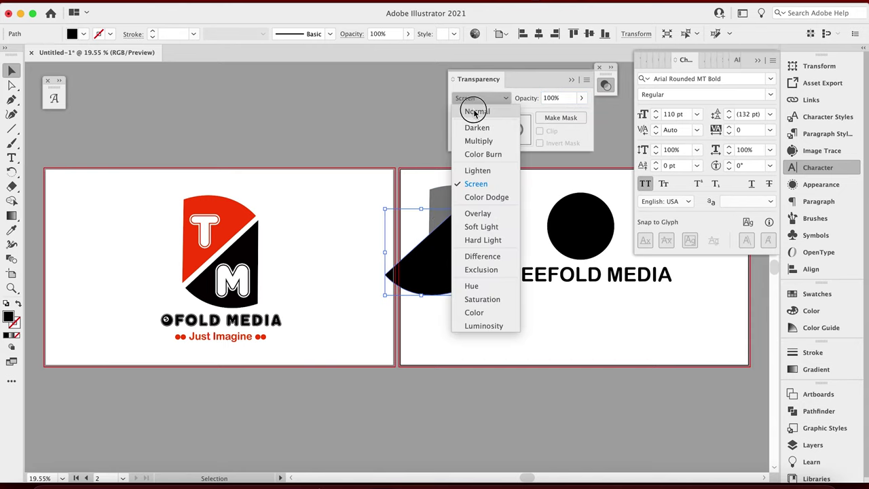
pyautogui.click(475, 112)
pyautogui.click(566, 99)
pyautogui.hotkey('shift', 'Down')
pyautogui.hotkey('shift', 'Down')
pyautogui.hotkey('shift', 'Down')
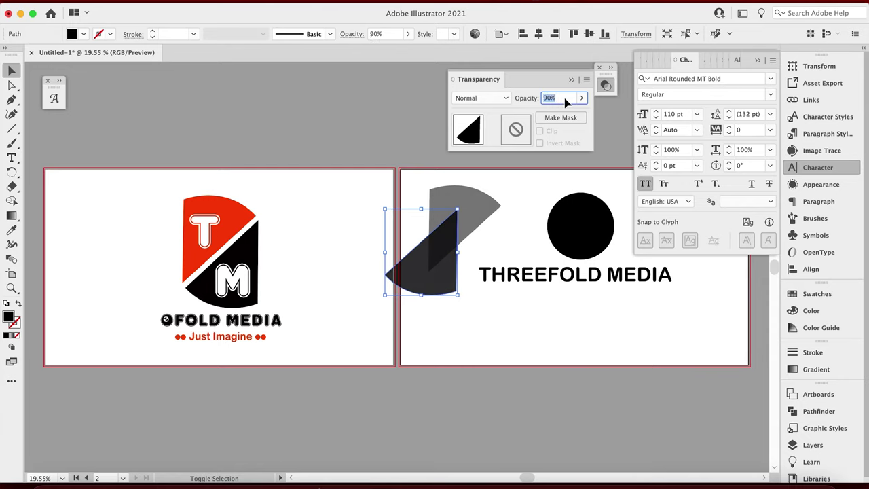
# Select both grey wedges and scale them down together
pyautogui.click(309, 210)
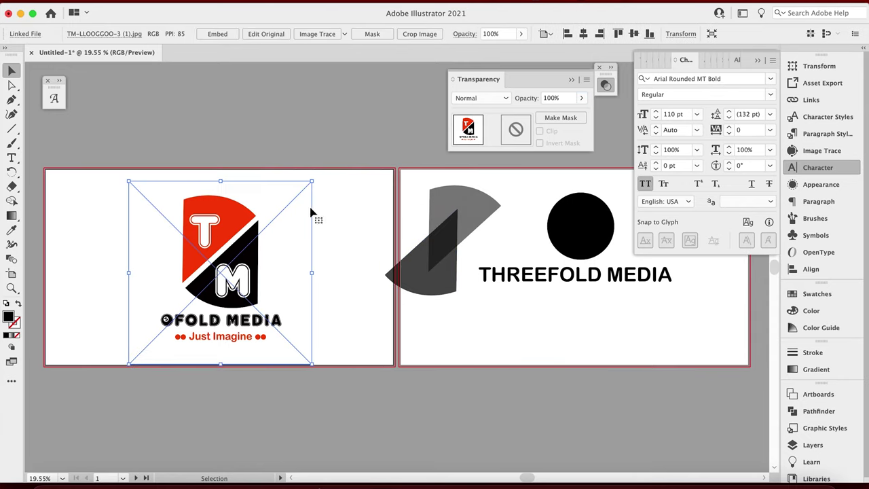
pyautogui.moveTo(368, 179); pyautogui.dragTo(469, 275)
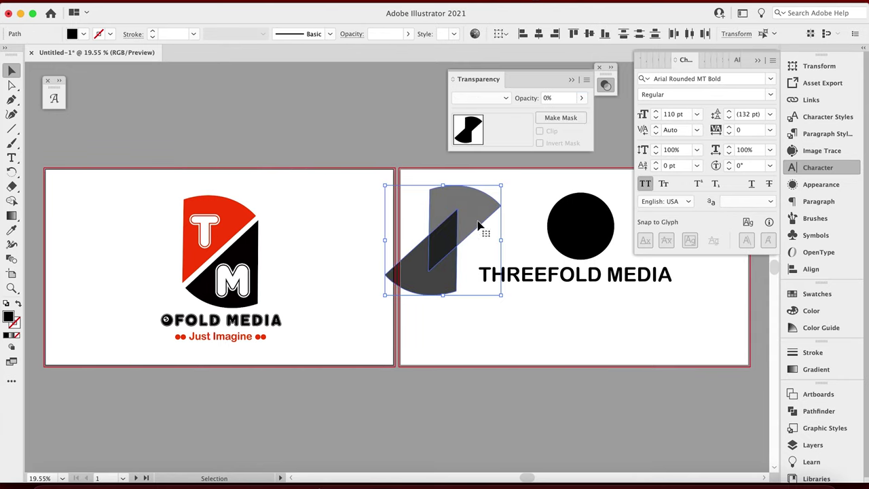
pyautogui.moveTo(509, 188)
pyautogui.mouseDown()
pyautogui.moveTo(450, 242)
pyautogui.moveTo(415, 253)
pyautogui.moveTo(464, 247)
pyautogui.moveTo(504, 202)
pyautogui.mouseUp()
# Move the black circle above the artboards and rotate the wedges into a horizontal bow-tie
pyautogui.click(589, 233)
pyautogui.moveTo(590, 233); pyautogui.dragTo(309, 120)
pyautogui.moveTo(434, 196); pyautogui.dragTo(546, 234)
pyautogui.click(554, 236)
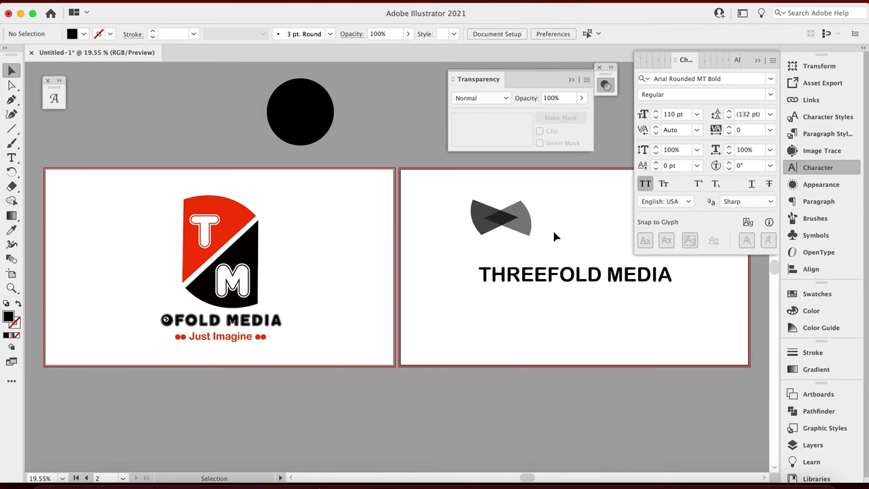
# Reflect the left wedge horizontally using Transform > Reflect
pyautogui.click(481, 228)
pyautogui.rightClick(486, 229)
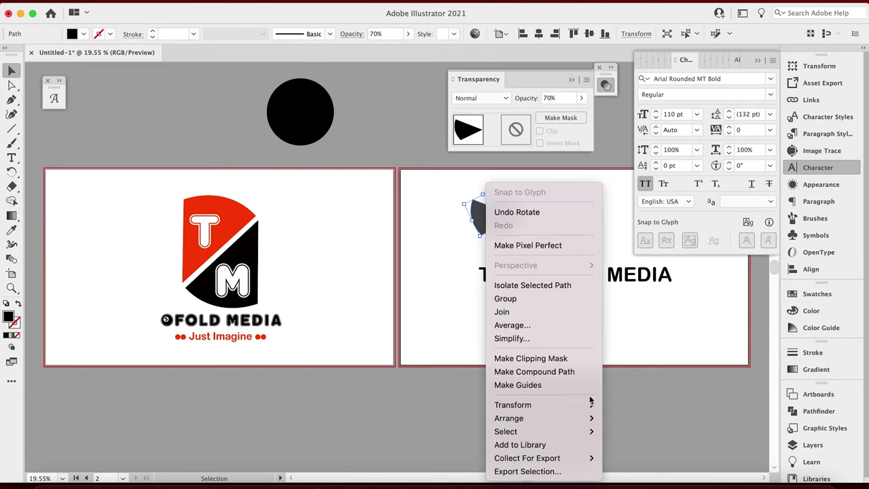
pyautogui.moveTo(591, 405)
pyautogui.click(620, 405)
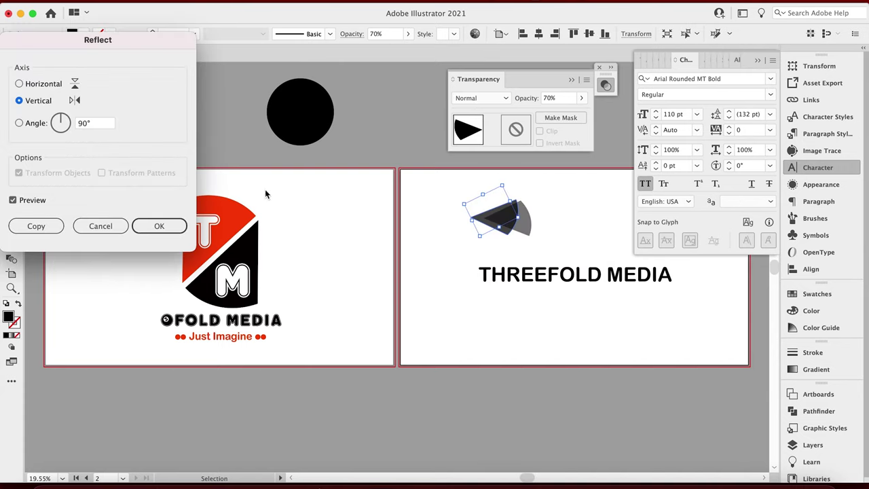
pyautogui.click(19, 84)
pyautogui.click(180, 227)
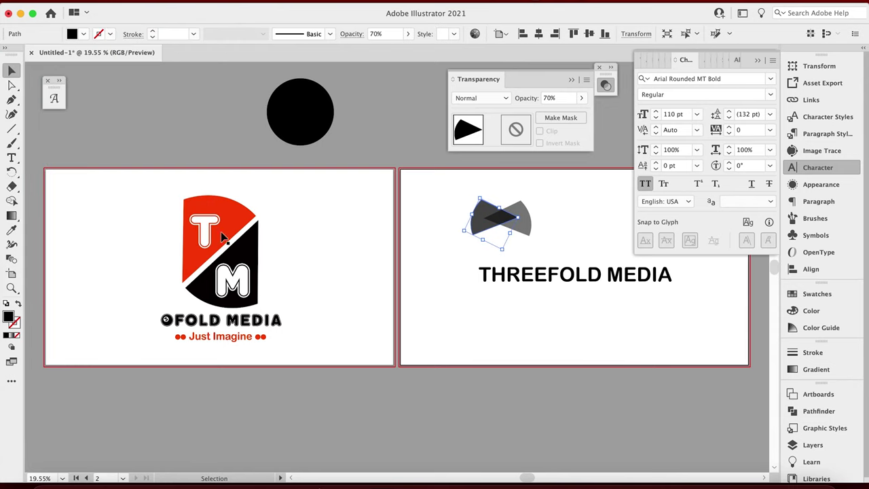
# Select both wedges and drag the bow-tie above the THREEFOLD MEDIA text
pyautogui.click(417, 222)
pyautogui.click(482, 214)
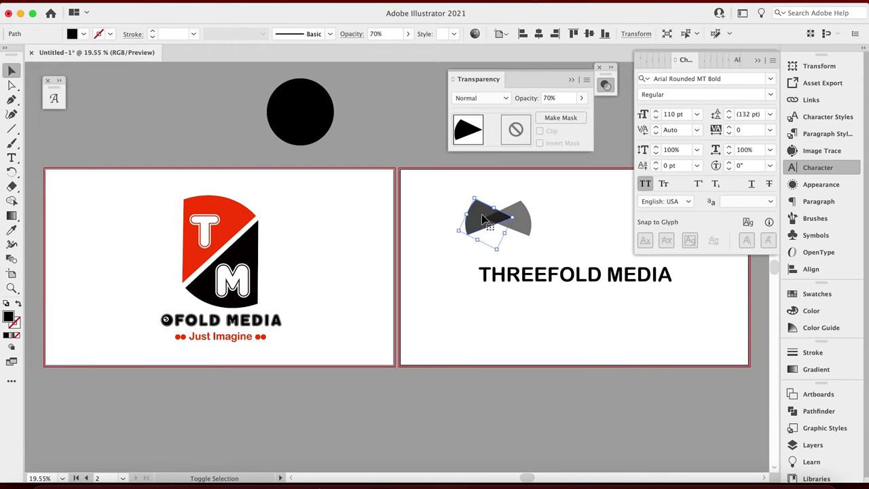
pyautogui.click(438, 207)
pyautogui.moveTo(442, 208); pyautogui.dragTo(588, 241)
# Rotate the whole bow-tie 180° so it sits evenly above the THREEFOLD MEDIA text
pyautogui.click(574, 189)
pyautogui.click(292, 105)
pyautogui.click(484, 183)
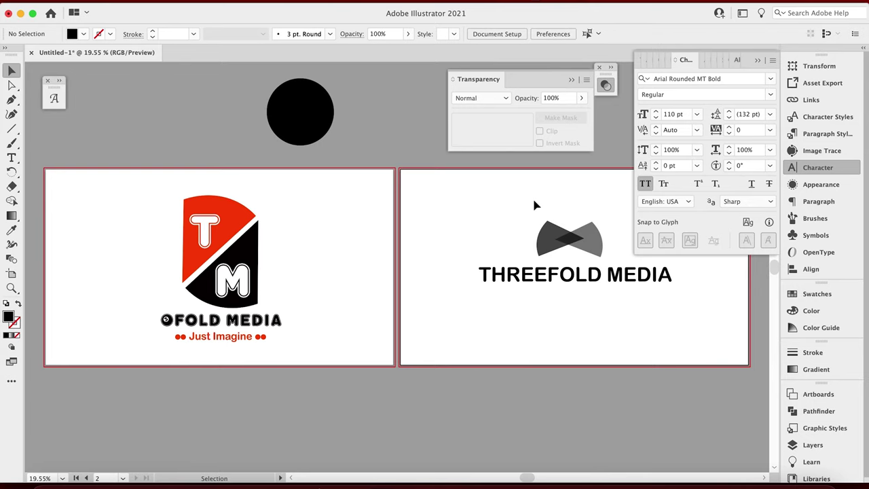
pyautogui.click(553, 239)
pyautogui.moveTo(467, 196); pyautogui.dragTo(611, 248)
pyautogui.moveTo(604, 217); pyautogui.dragTo(528, 267)
pyautogui.click(458, 226)
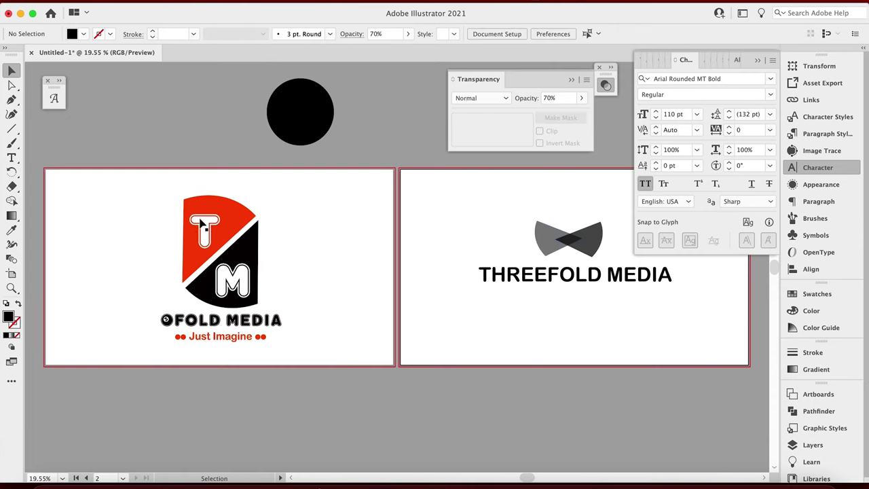
pyautogui.click(520, 281)
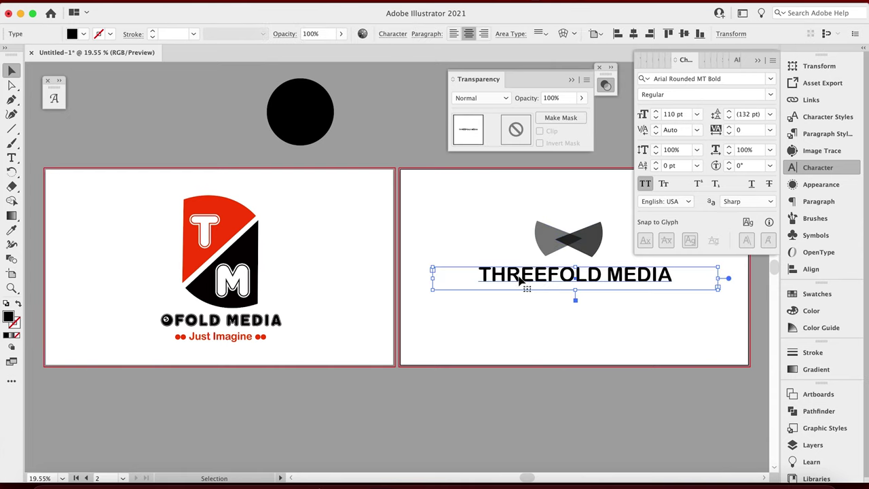
# Copy the THREEFOLD MEDIA text below the original and delete everything but the T
pyautogui.keyDown('alt'); pyautogui.moveTo(520, 281); pyautogui.dragTo(467, 325); pyautogui.keyUp('alt')
pyautogui.press('t')
pyautogui.press('BackSpace')
pyautogui.press('Escape')
pyautogui.click(459, 338)
# Duplicate the T beside itself and select the copy to retype as M
pyautogui.click(453, 326)
pyautogui.press('t')
pyautogui.doubleClick(459, 317)
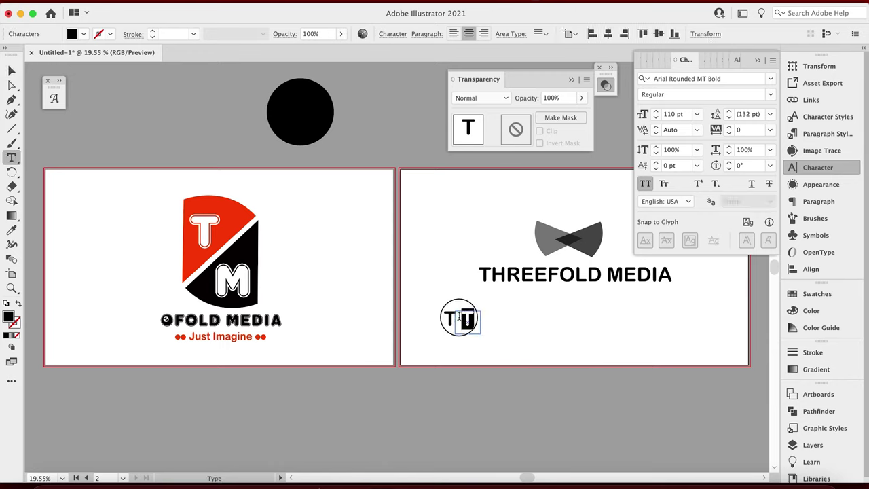
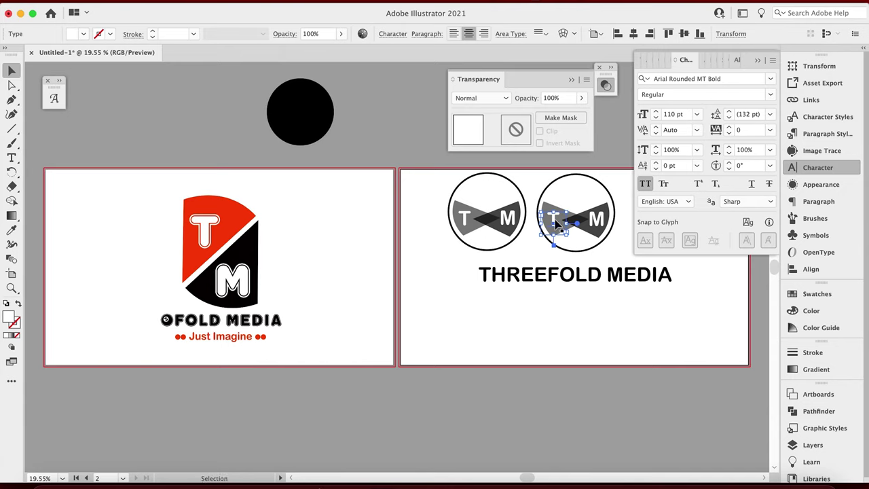
# Make the T black with the Eyedropper and move it to the top of the circle
pyautogui.moveTo(559, 209); pyautogui.dragTo(549, 207)
pyautogui.click(12, 229)
pyautogui.click(288, 93)
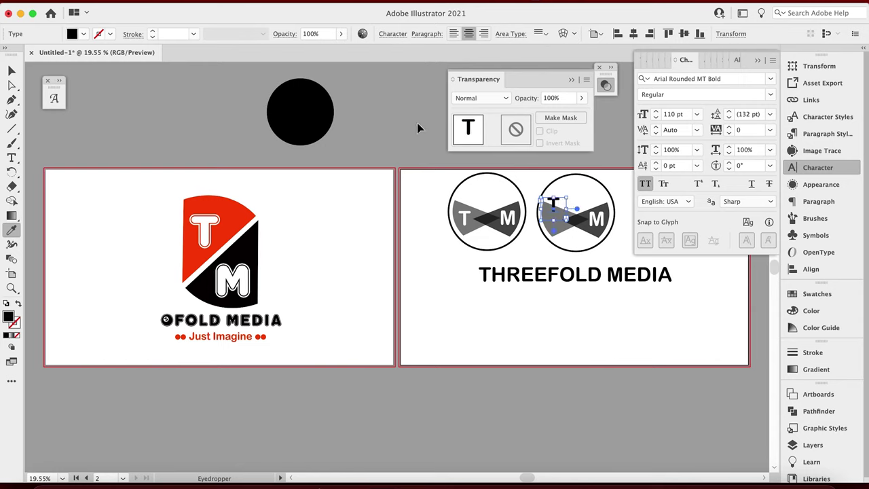
pyautogui.press('v')
pyautogui.moveTo(558, 204); pyautogui.dragTo(578, 237)
# Turn the M letter black by sampling the black circle's fill
pyautogui.click(598, 217)
pyautogui.press('i')
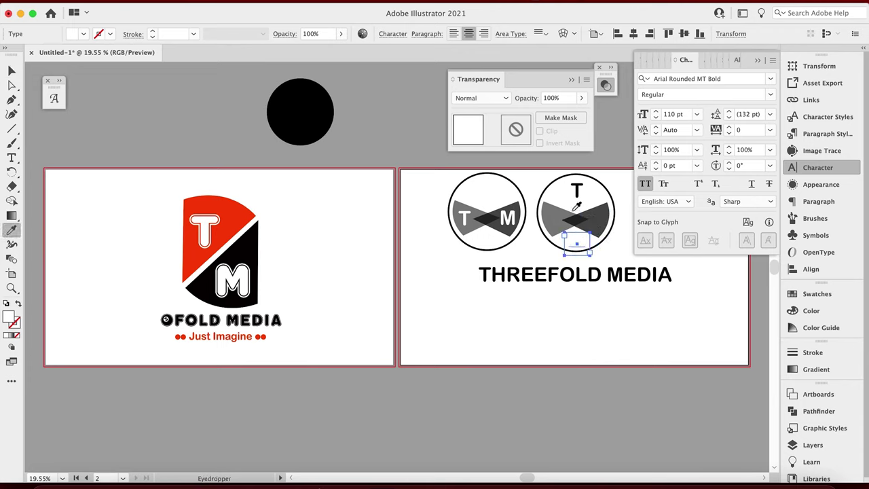
pyautogui.click(318, 107)
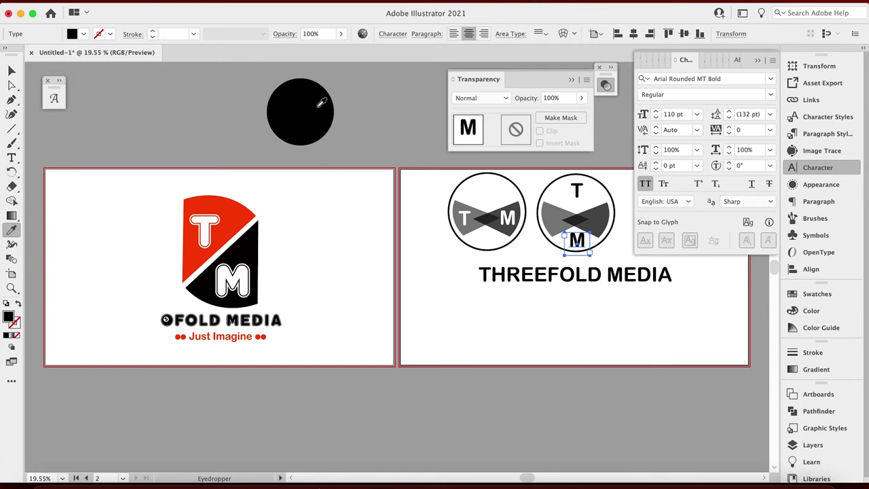
pyautogui.press('v')
pyautogui.click(446, 163)
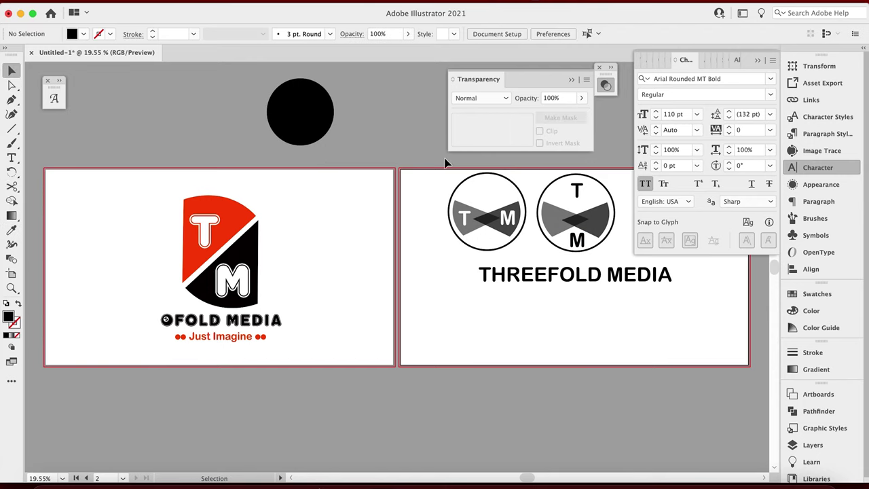
# Select both bowtie wedges and nudge the bowtie up inside the circle
pyautogui.click(558, 221)
pyautogui.keyDown('shift'); pyautogui.click(611, 219); pyautogui.keyUp('shift')
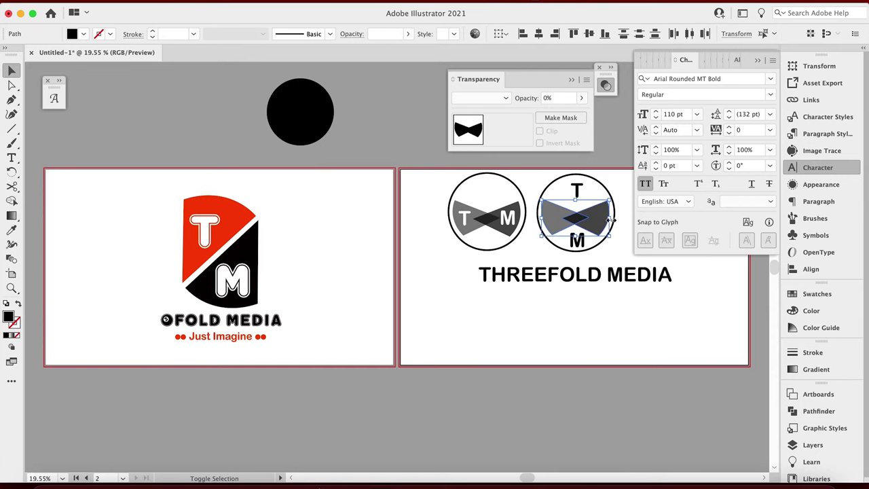
pyautogui.keyDown('shift'); pyautogui.click(550, 226); pyautogui.keyUp('shift')
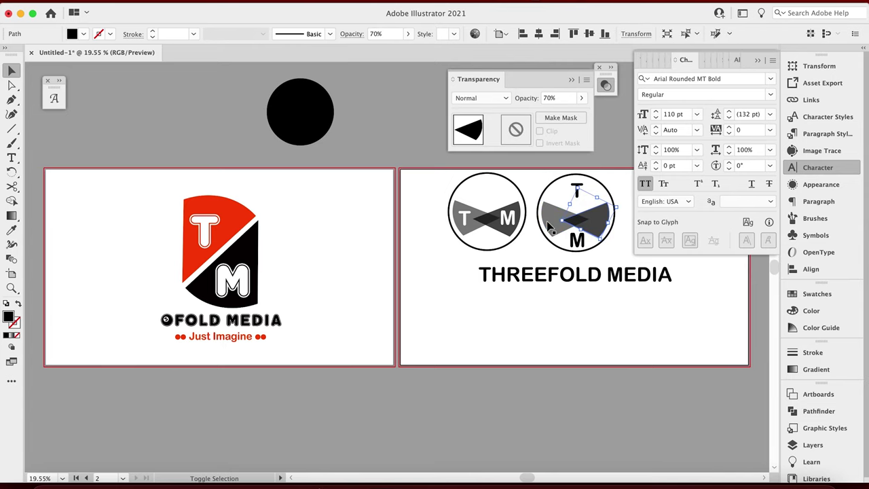
pyautogui.click(548, 224)
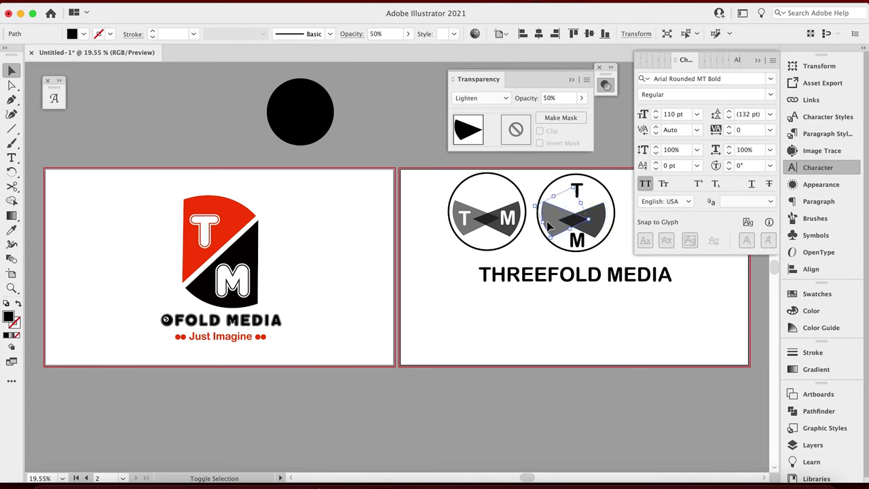
pyautogui.click(544, 179)
pyautogui.click(554, 213)
pyautogui.keyDown('shift'); pyautogui.click(601, 216); pyautogui.keyUp('shift')
pyautogui.press('Up')
pyautogui.press('Up')
pyautogui.press('Up')
pyautogui.press('Up')
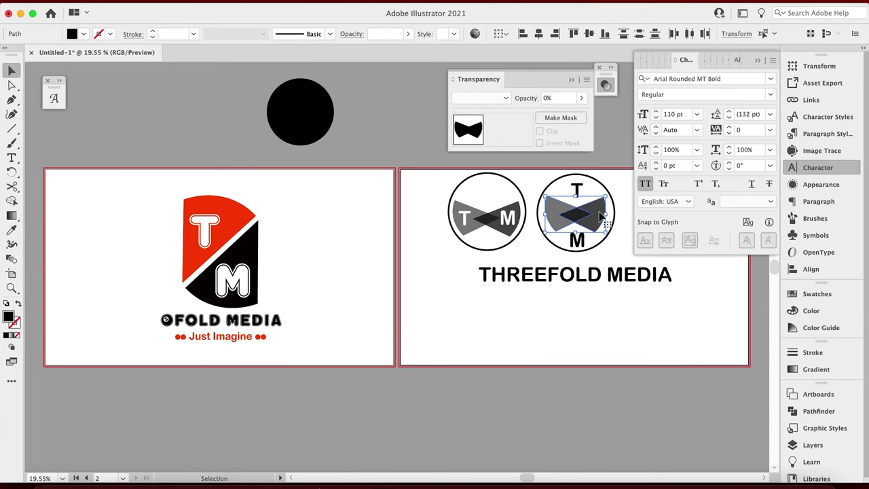
# Nudge the M letter up two steps toward the bowtie
pyautogui.click(582, 246)
pyautogui.press('Up')
pyautogui.press('Up')
pyautogui.press('Up')
pyautogui.press('Up')
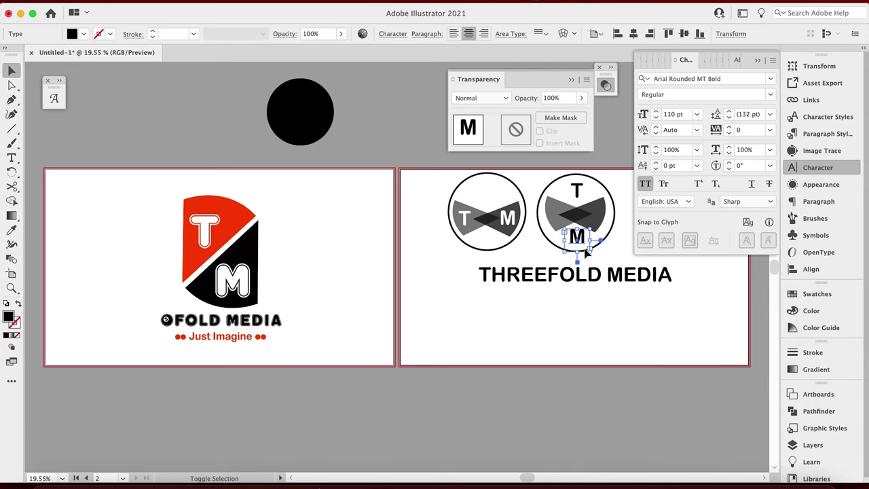
pyautogui.press('Up')
pyautogui.press('Up')
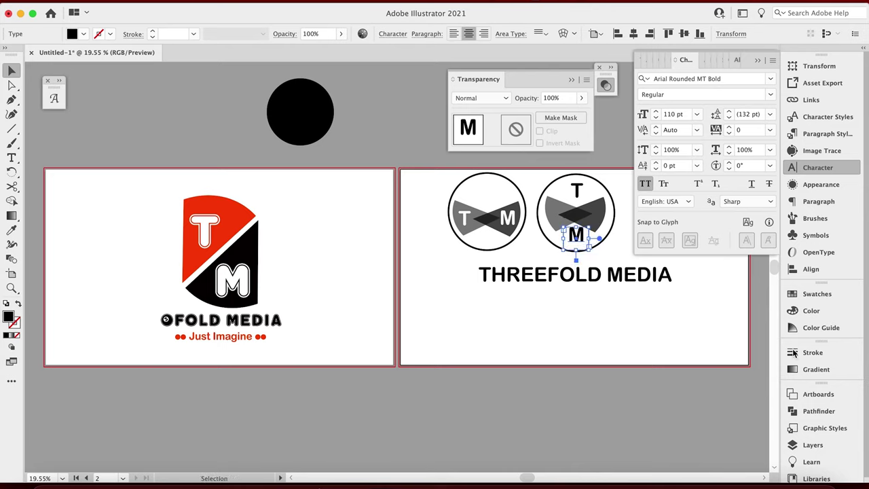
pyautogui.click(666, 335)
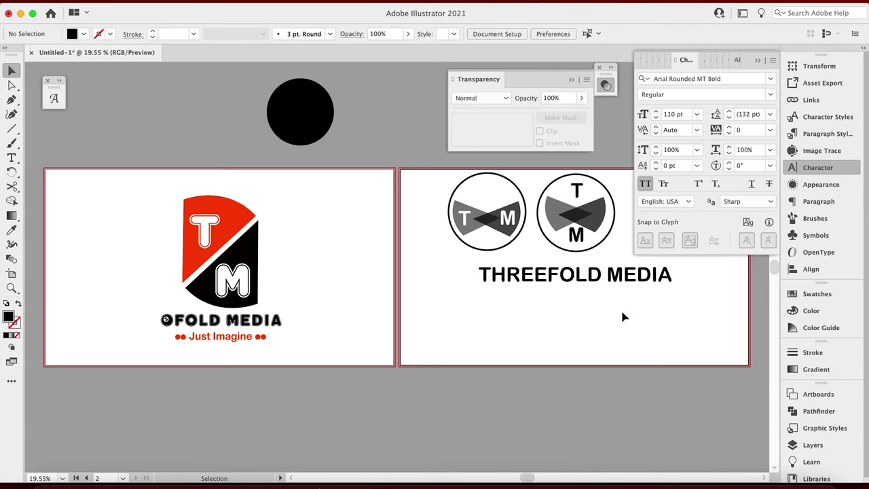
pyautogui.click(579, 194)
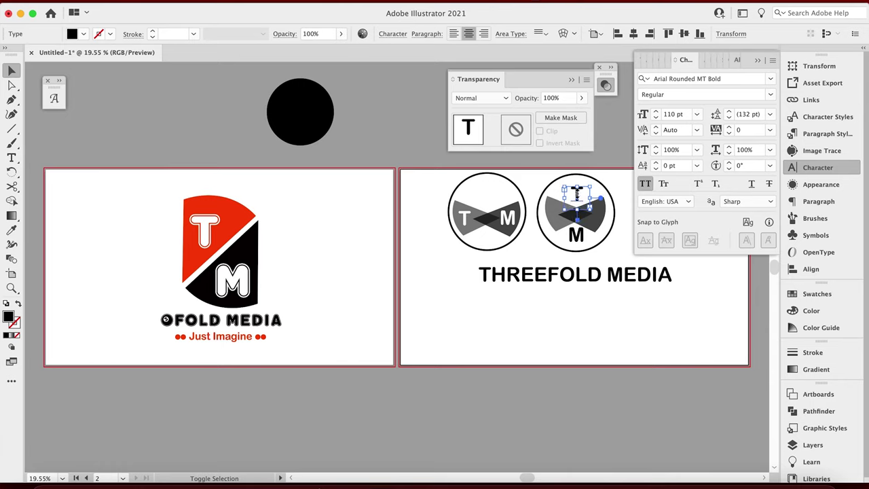
pyautogui.click(576, 176)
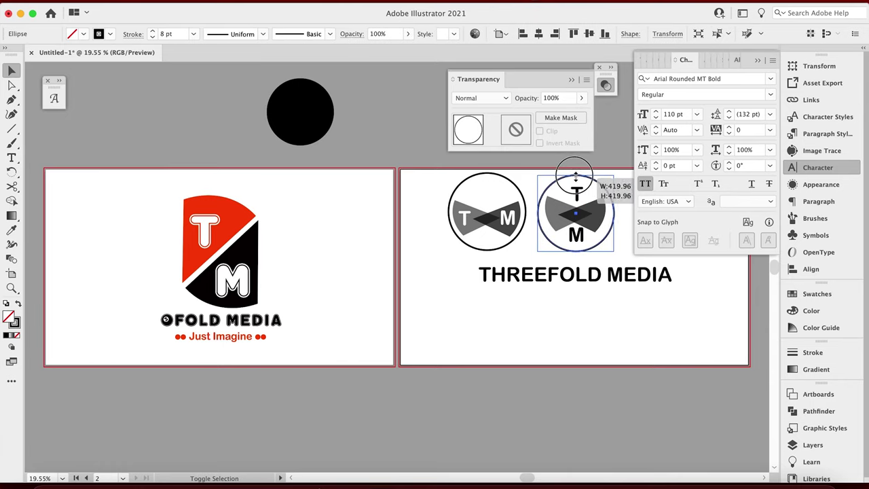
# Shrink the ring from its top and bottom handles and nudge it up
pyautogui.moveTo(575, 176); pyautogui.dragTo(576, 179)
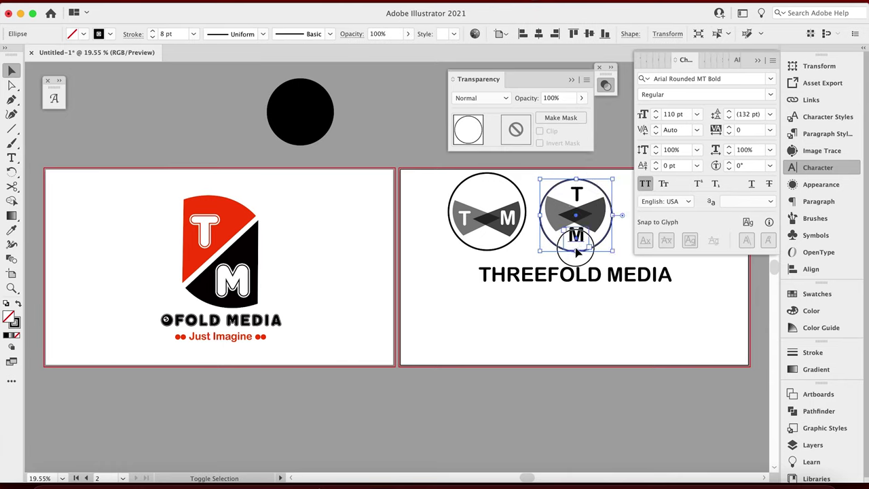
pyautogui.click(615, 246)
pyautogui.click(585, 246)
pyautogui.moveTo(577, 247); pyautogui.dragTo(578, 250)
pyautogui.hotkey('shift', 'Up')
pyautogui.hotkey('shift', 'Up')
pyautogui.hotkey('shift', 'Up')
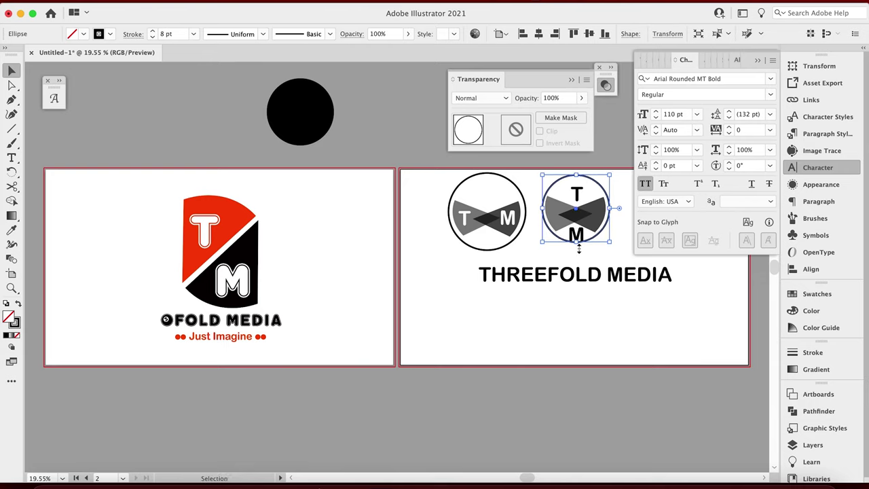
# Scale down both bowtie wings so the M is uncovered
pyautogui.click(574, 233)
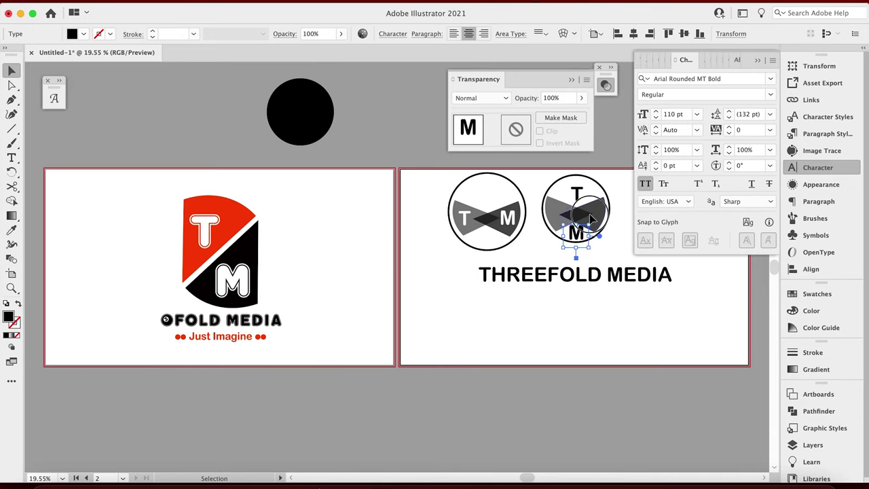
pyautogui.click(594, 219)
pyautogui.keyDown('shift'); pyautogui.click(551, 216); pyautogui.keyUp('shift')
pyautogui.moveTo(576, 232); pyautogui.dragTo(576, 228)
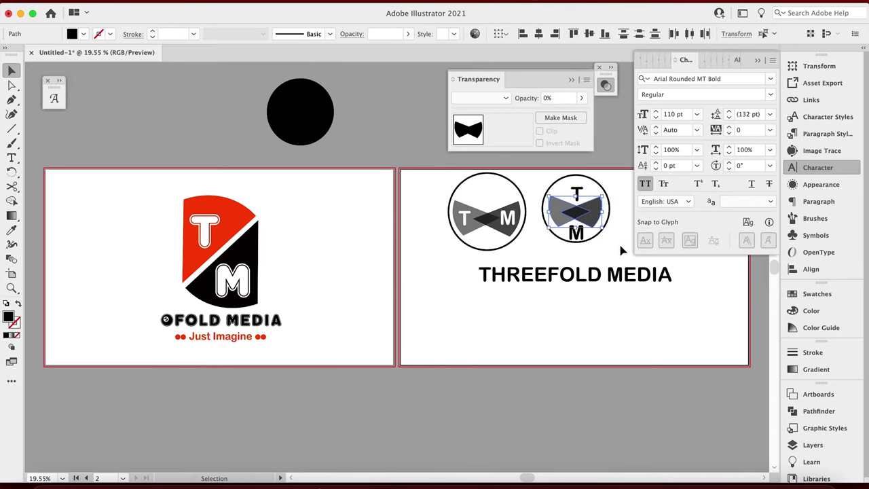
pyautogui.click(621, 251)
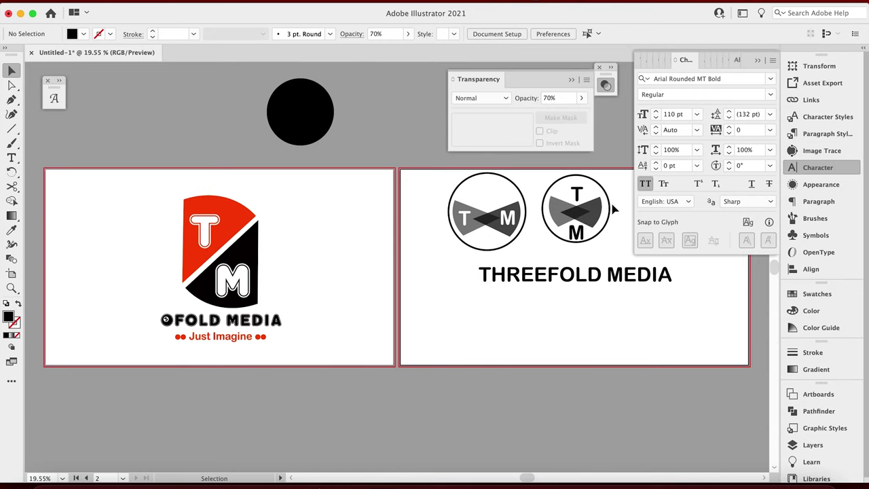
# Swap the ring's fill and stroke to make it a solid black disc
pyautogui.click(610, 210)
pyautogui.click(19, 305)
pyautogui.click(324, 207)
# Fill the disc's T and M letters white by sampling the blank artboard
pyautogui.moveTo(538, 171); pyautogui.dragTo(584, 238)
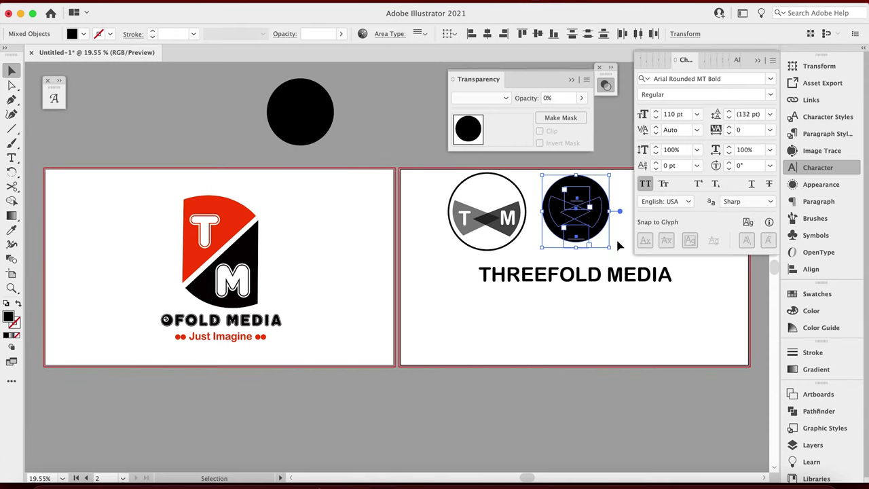
pyautogui.click(12, 230)
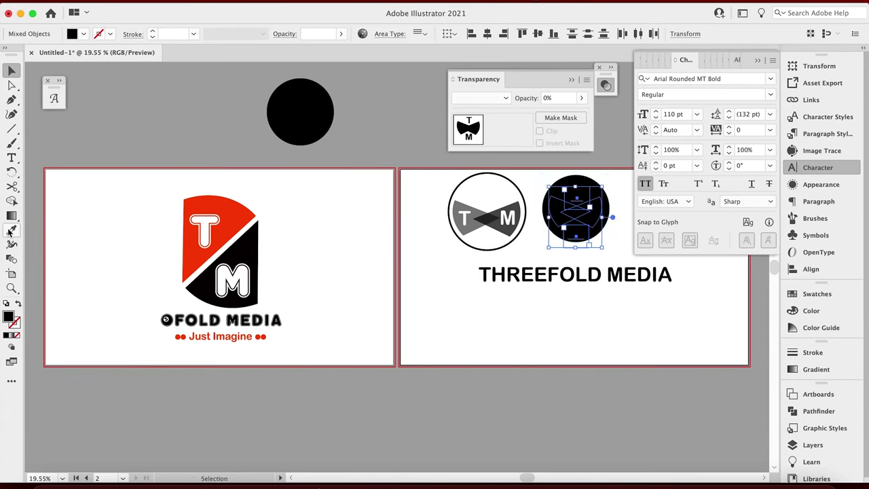
pyautogui.click(354, 230)
pyautogui.press('v')
pyautogui.click(370, 234)
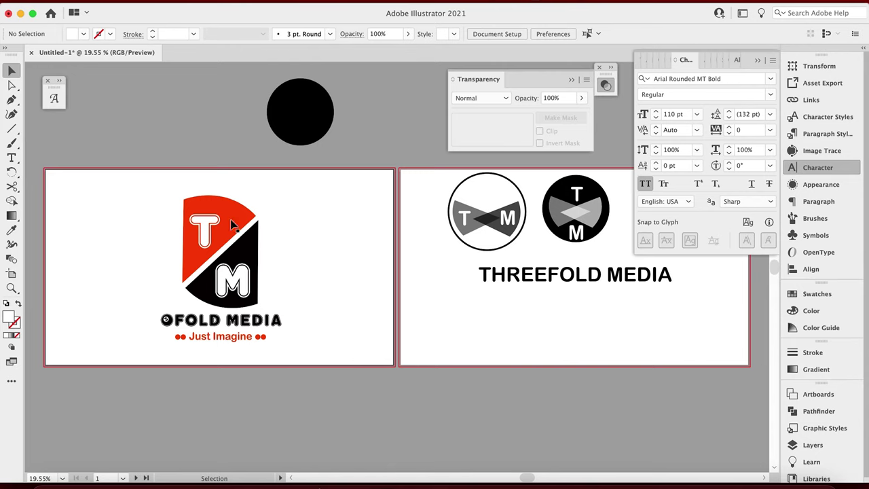
# Copy the black disc to the lower left and draw a white circle inside it
pyautogui.moveTo(305, 128); pyautogui.dragTo(460, 338)
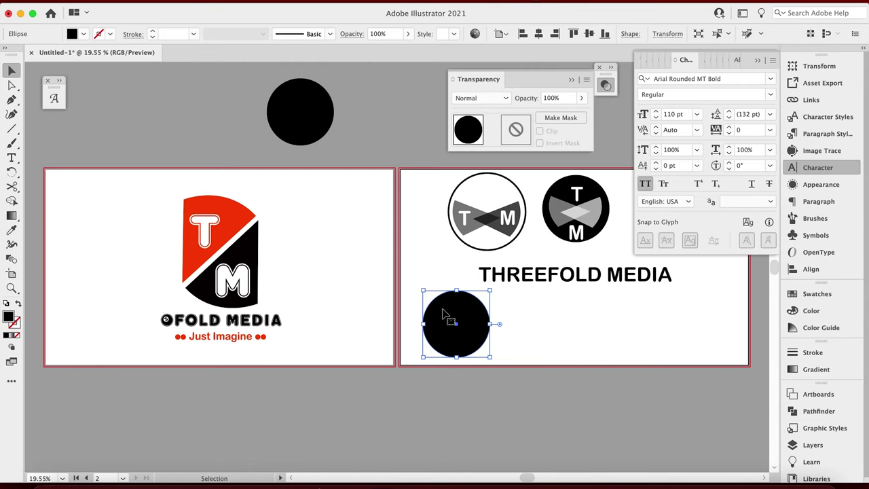
pyautogui.moveTo(443, 311); pyautogui.dragTo(474, 343)
pyautogui.click(16, 232)
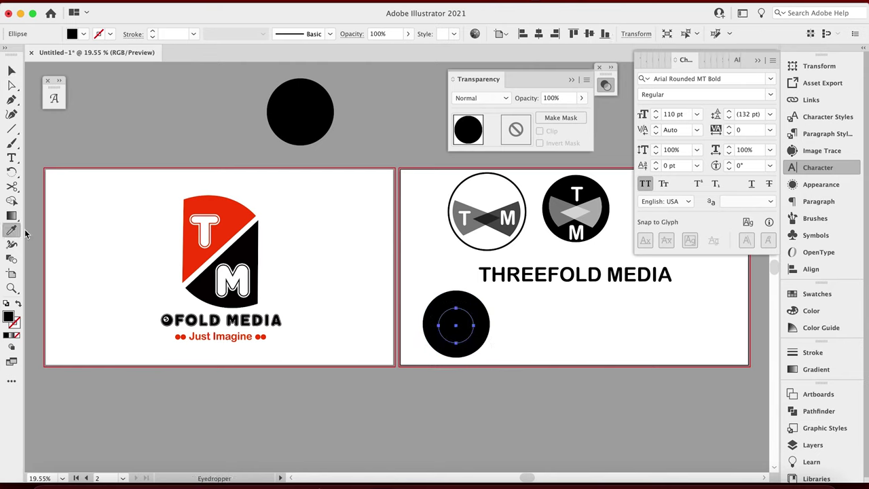
pyautogui.click(344, 201)
pyautogui.press('v')
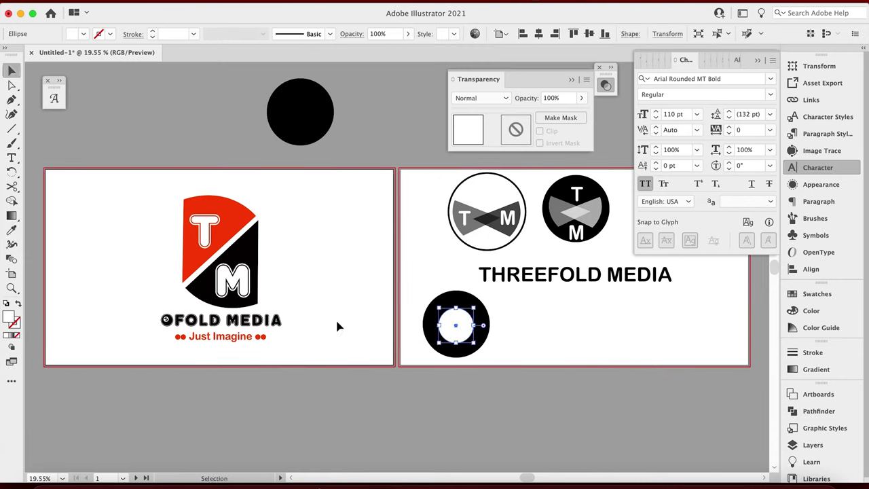
# Resize the white circle to about 75 px and shift it up-left inside the disc
pyautogui.moveTo(461, 321); pyautogui.dragTo(465, 337)
pyautogui.keyDown('shift'); pyautogui.click(454, 330); pyautogui.keyUp('shift')
pyautogui.keyDown('shift'); pyautogui.click(466, 336); pyautogui.keyUp('shift')
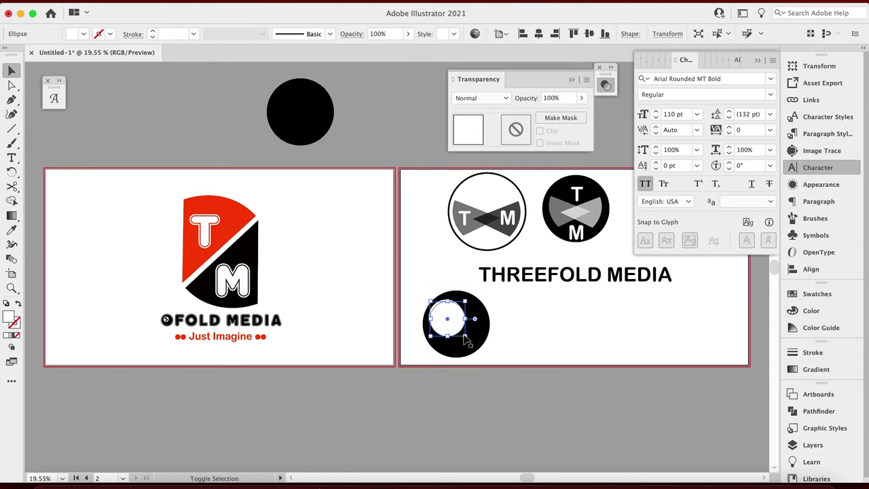
pyautogui.keyDown('shift'); pyautogui.click(465, 337); pyautogui.keyUp('shift')
pyautogui.keyDown('shift'); pyautogui.click(465, 337); pyautogui.keyUp('shift')
pyautogui.moveTo(465, 337)
pyautogui.mouseDown()
pyautogui.moveTo(500, 350)
pyautogui.moveTo(461, 336)
pyautogui.mouseUp()
pyautogui.press('a')
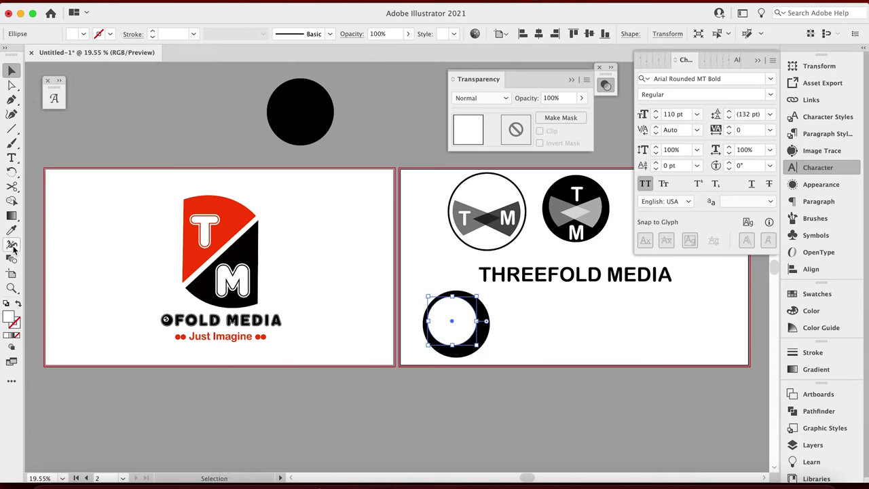
# Give the inner circle the grey logo's 70% fill
pyautogui.click(12, 229)
pyautogui.click(597, 210)
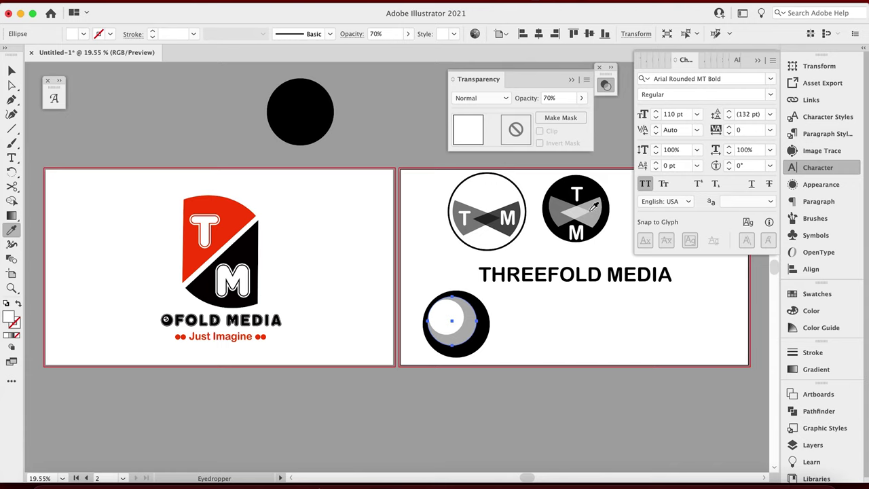
pyautogui.press('v')
pyautogui.click(358, 187)
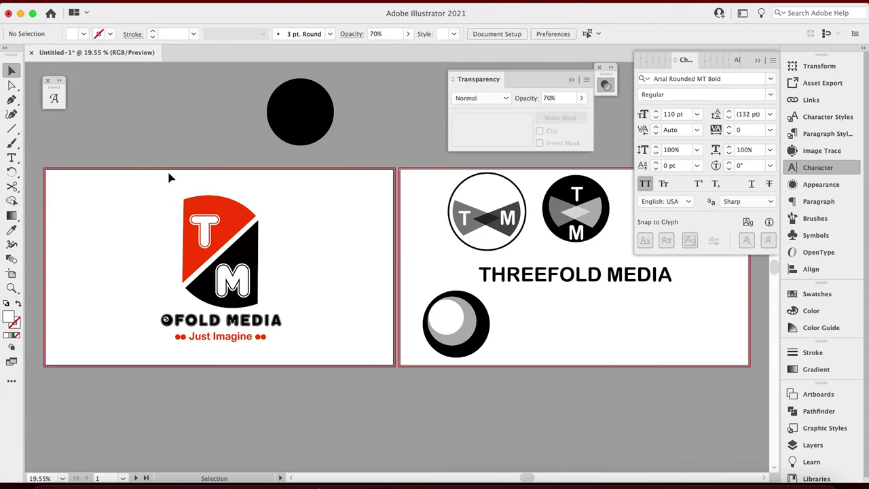
# Copy the T letter onto the third emblem and make it black
pyautogui.click(461, 223)
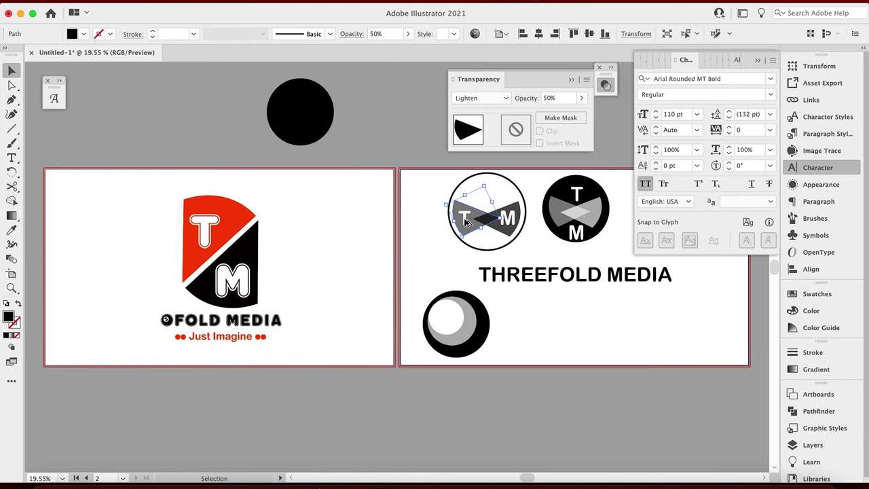
pyautogui.click(579, 194)
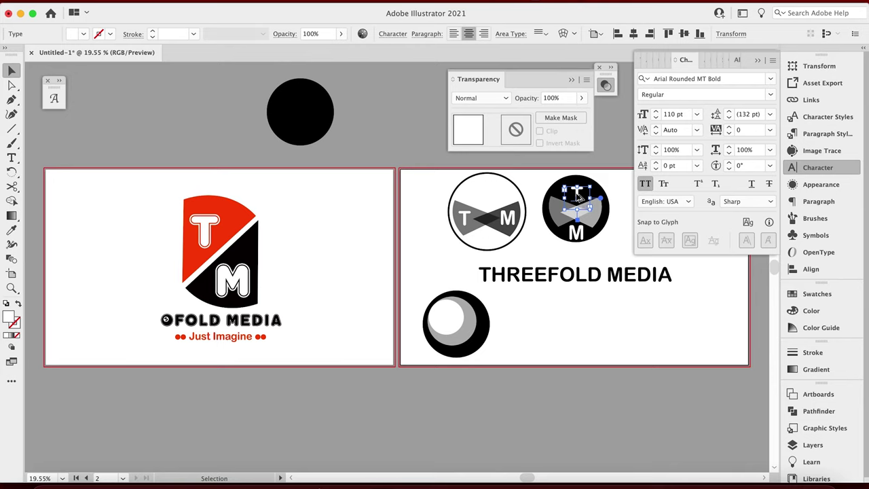
pyautogui.moveTo(450, 320); pyautogui.dragTo(447, 318)
pyautogui.click(12, 229)
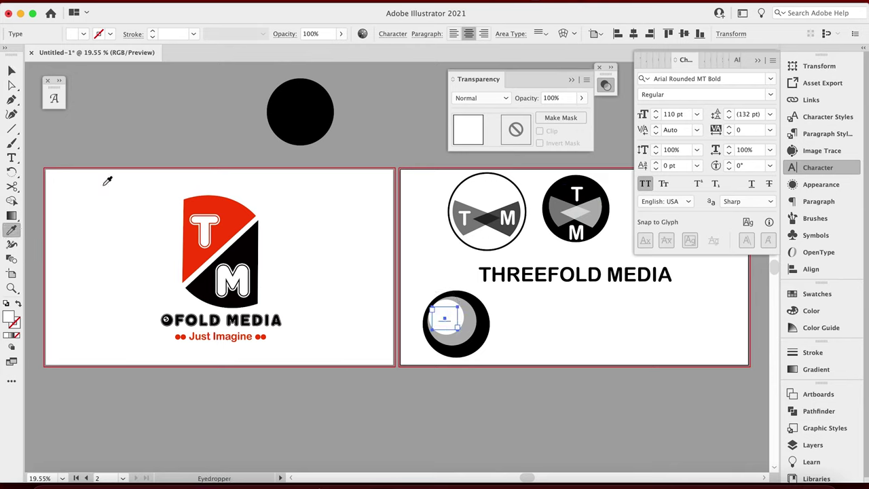
pyautogui.click(303, 100)
pyautogui.press('v')
pyautogui.click(384, 144)
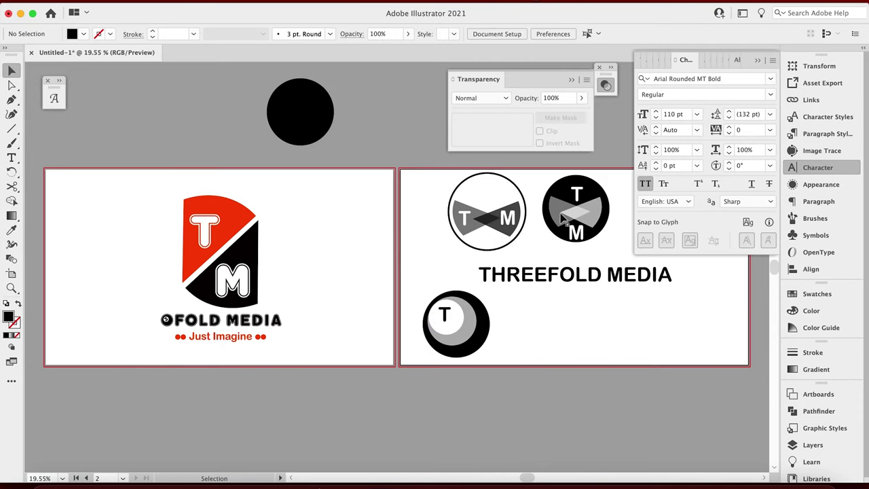
# Copy the M from the dark TM circle onto the emblem and make it black
pyautogui.click(588, 233)
pyautogui.moveTo(585, 234); pyautogui.dragTo(454, 320)
pyautogui.click(12, 229)
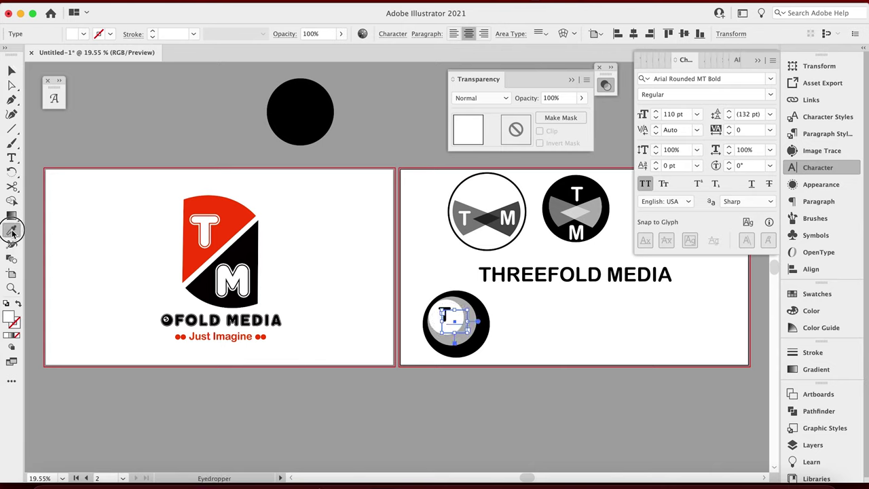
pyautogui.click(282, 106)
pyautogui.press('v')
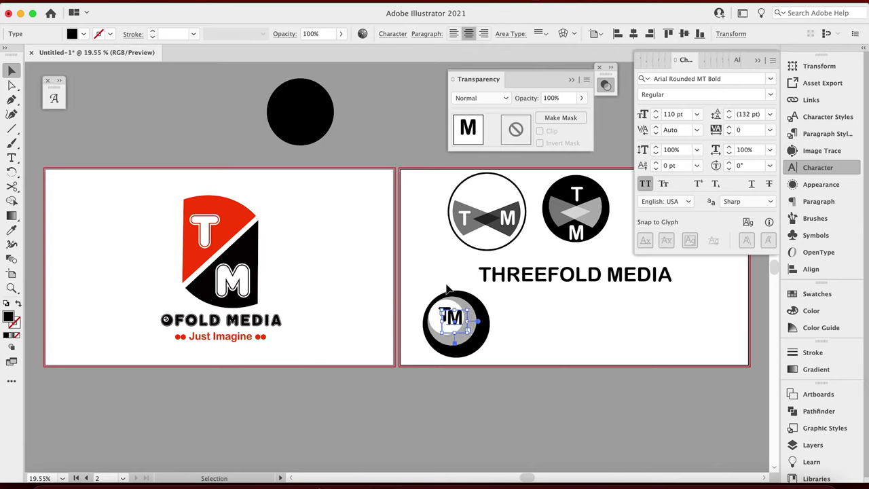
pyautogui.press('super+1')
pyautogui.click(438, 312)
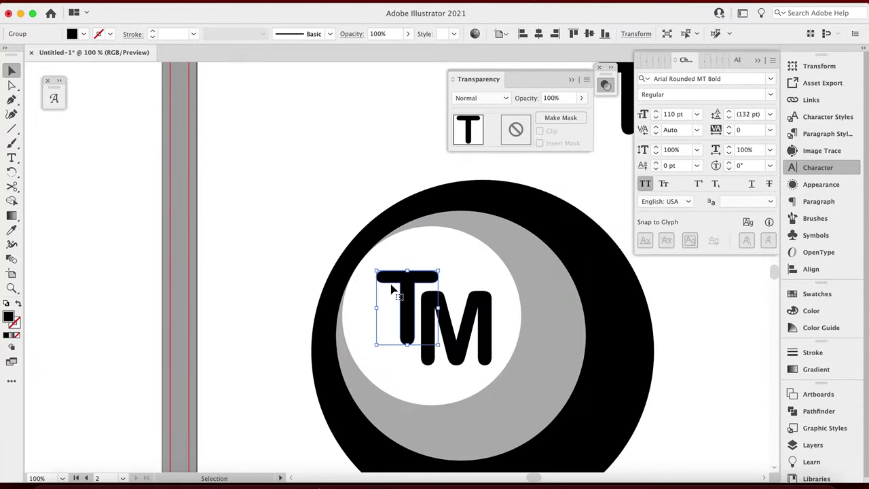
# Shrink the M, convert it to outlines, and squash it vertically against the T
pyautogui.click(481, 339)
pyautogui.moveTo(523, 412); pyautogui.dragTo(508, 401)
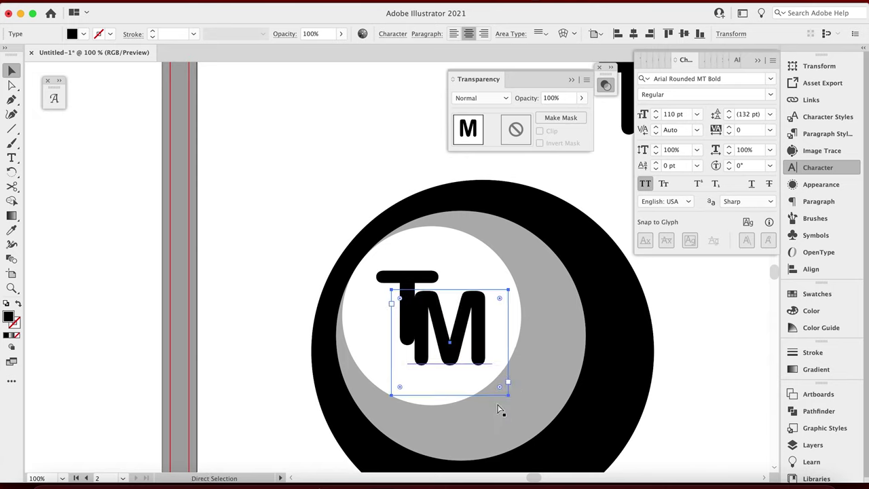
pyautogui.press('super+shift+o')
pyautogui.moveTo(445, 332); pyautogui.dragTo(448, 329)
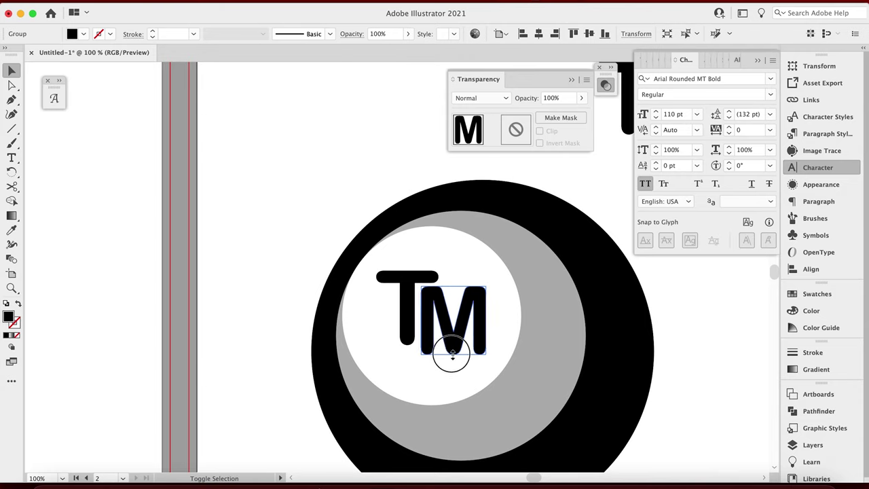
pyautogui.moveTo(453, 359); pyautogui.dragTo(453, 345)
pyautogui.click(242, 239)
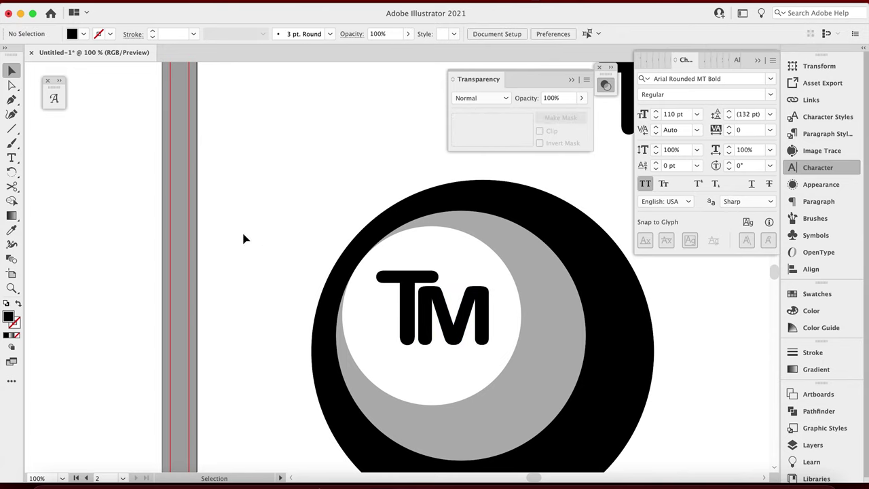
# Nudge the TM monogram left and down inside the black disc
pyautogui.press('super+minus')
pyautogui.press('super+minus')
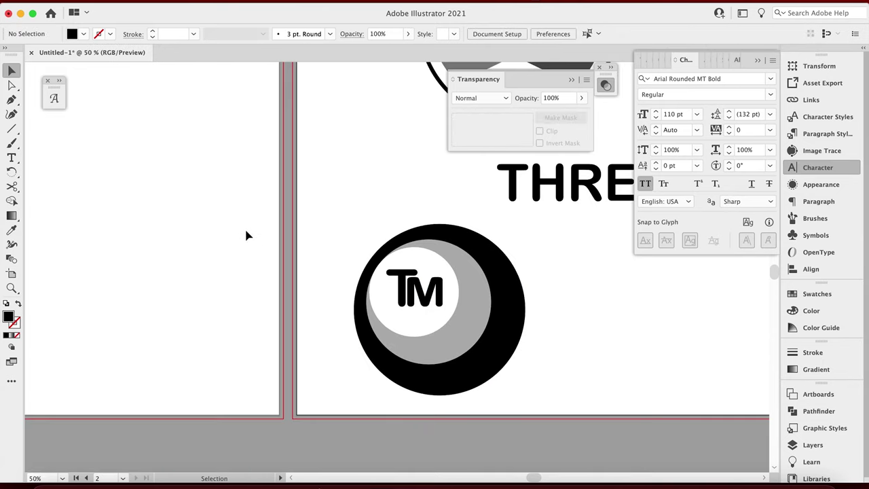
pyautogui.moveTo(322, 213); pyautogui.dragTo(442, 300)
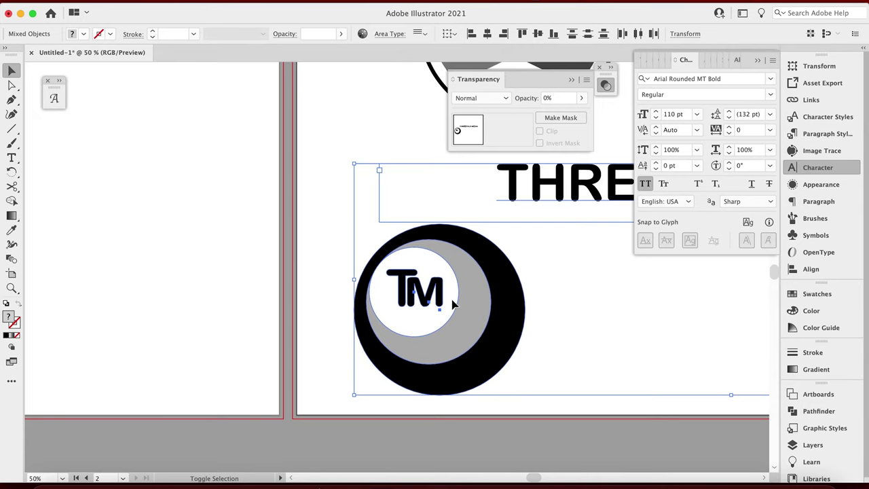
pyautogui.keyDown('shift'); pyautogui.click(533, 194); pyautogui.keyUp('shift')
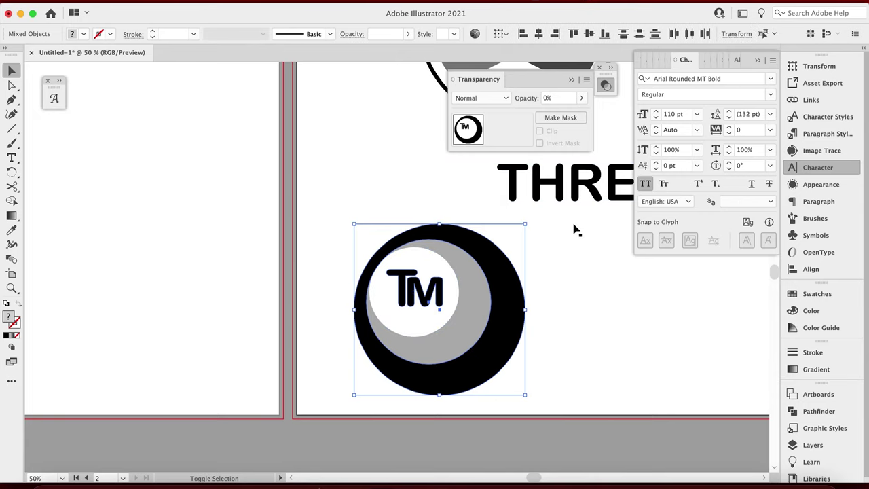
pyautogui.keyDown('shift'); pyautogui.click(514, 266); pyautogui.keyUp('shift')
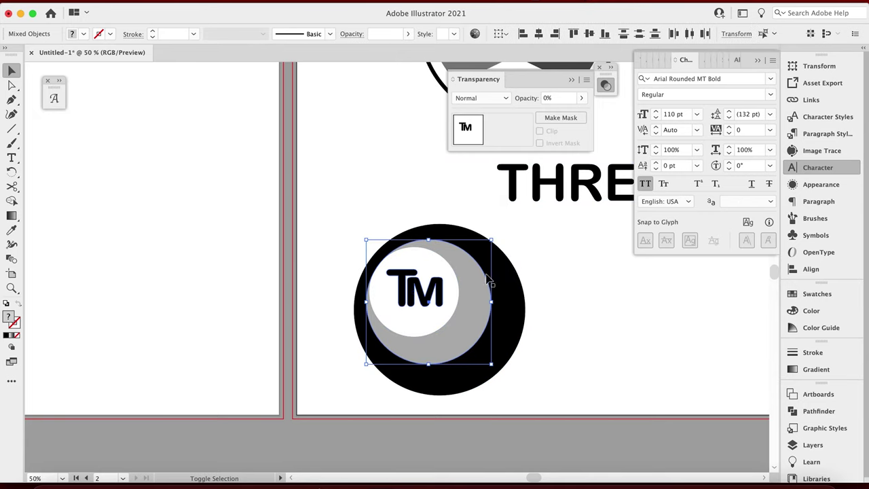
pyautogui.keyDown('shift'); pyautogui.click(467, 287); pyautogui.keyUp('shift')
pyautogui.press('Left')
pyautogui.press('Left')
pyautogui.press('Left')
pyautogui.press('Left')
pyautogui.press('Left')
pyautogui.press('Left')
pyautogui.press('Left')
pyautogui.press('Left')
pyautogui.press('Left')
pyautogui.press('Left')
pyautogui.press('Left')
pyautogui.press('Left')
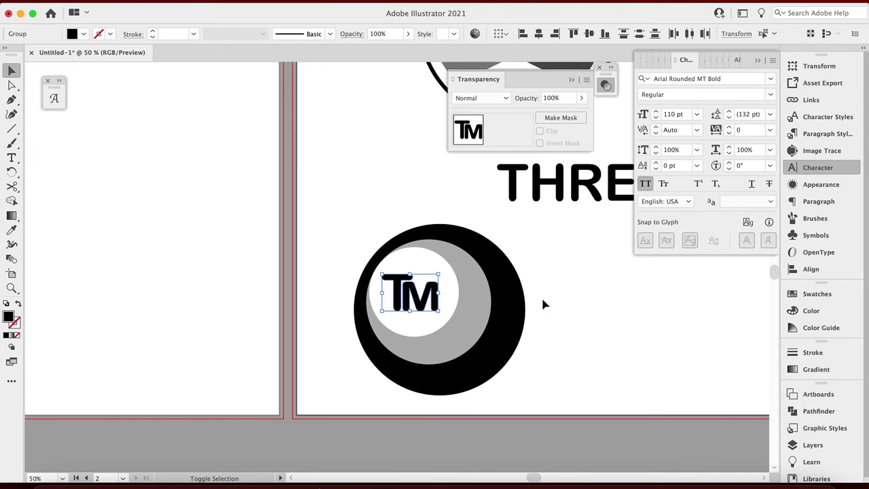
pyautogui.press('Down')
pyautogui.press('Down')
pyautogui.press('Down')
pyautogui.press('Down')
pyautogui.press('Down')
pyautogui.press('Down')
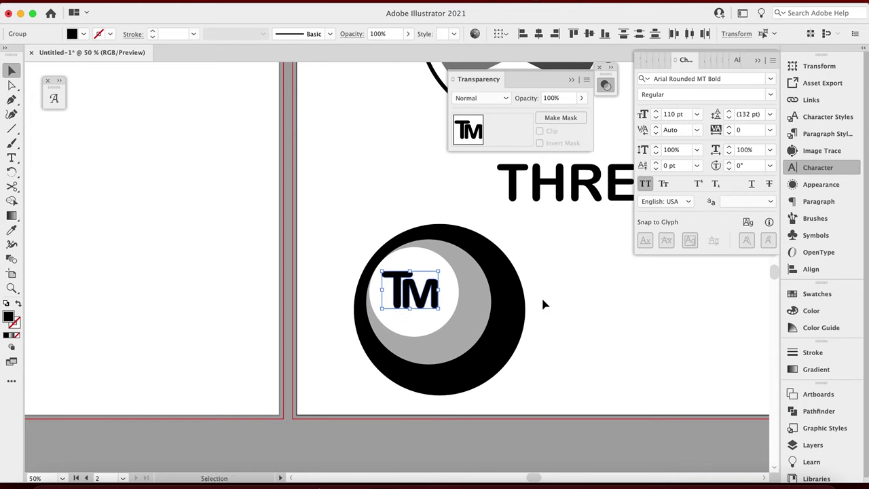
# Enlarge the TM letters slightly and duplicate THREEFOLD MEDIA below the original wordmark
pyautogui.moveTo(438, 309)
pyautogui.mouseDown()
pyautogui.moveTo(458, 325)
pyautogui.moveTo(439, 312)
pyautogui.moveTo(446, 319)
pyautogui.mouseUp()
pyautogui.click(314, 225)
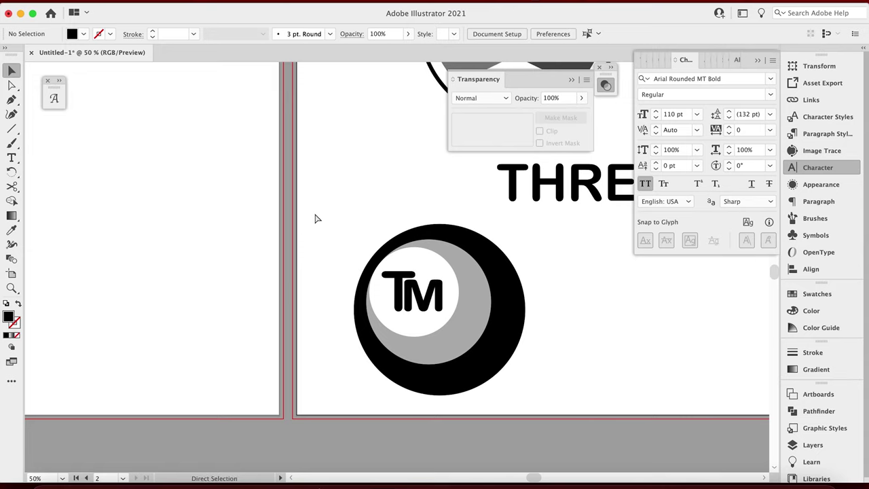
pyautogui.press('super+minus')
pyautogui.press('super+minus')
pyautogui.press('super+minus')
pyautogui.moveTo(487, 242); pyautogui.dragTo(483, 282)
# Move the TM emblem and its new THREEFOLD MEDIA copy to the right
pyautogui.click(376, 235)
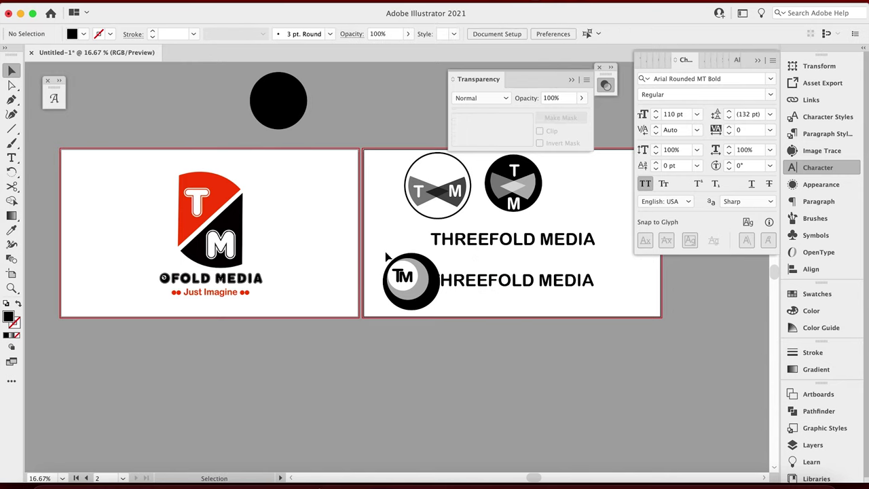
pyautogui.moveTo(372, 250); pyautogui.dragTo(418, 322)
pyautogui.press('shift')
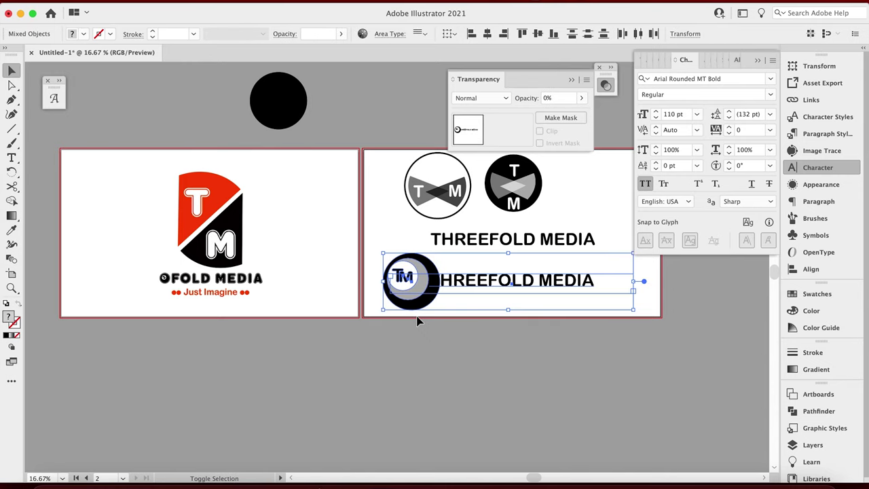
pyautogui.keyDown('shift'); pyautogui.click(434, 280); pyautogui.keyUp('shift')
pyautogui.click(435, 311)
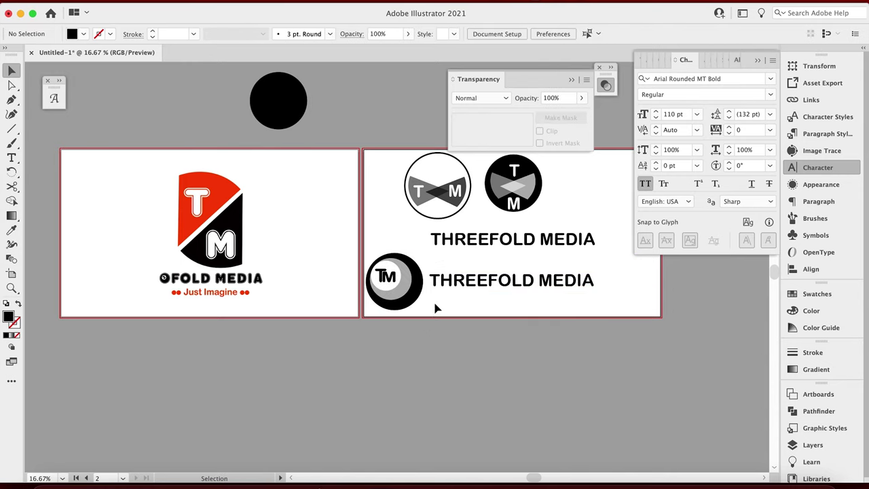
pyautogui.moveTo(631, 249); pyautogui.dragTo(372, 307)
pyautogui.hotkey('shift', 'Right')
pyautogui.hotkey('shift', 'Right')
pyautogui.hotkey('shift', 'Right')
pyautogui.hotkey('shift', 'Right')
pyautogui.hotkey('shift', 'Right')
pyautogui.hotkey('shift', 'Right')
pyautogui.hotkey('shift', 'Right')
pyautogui.hotkey('shift', 'Right')
pyautogui.hotkey('shift', 'Right')
pyautogui.hotkey('shift', 'Right')
pyautogui.hotkey('shift', 'Right')
pyautogui.hotkey('shift', 'Right')
pyautogui.hotkey('shift', 'Right')
pyautogui.click(418, 324)
# Nudge the upper THREEFOLD MEDIA text further right
pyautogui.click(381, 252)
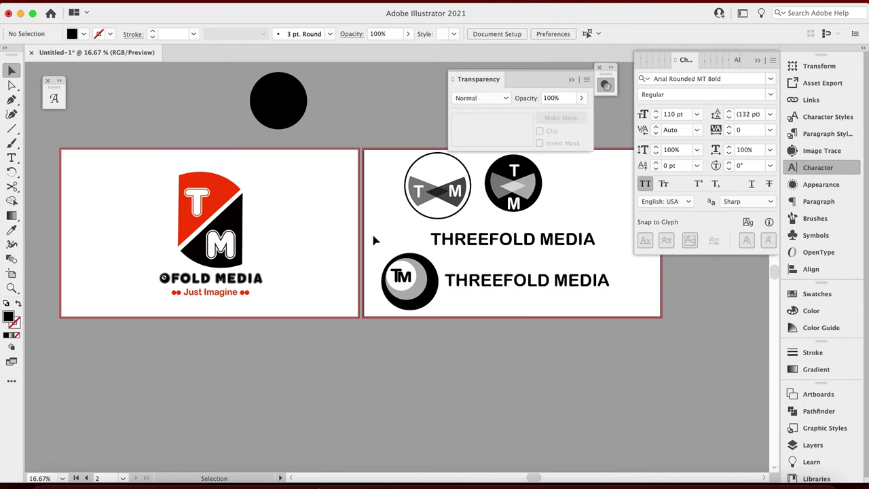
pyautogui.click(436, 239)
pyautogui.hotkey('shift', 'Right')
pyautogui.hotkey('shift', 'Right')
pyautogui.hotkey('shift', 'Right')
pyautogui.hotkey('shift', 'Right')
pyautogui.hotkey('shift', 'Right')
pyautogui.hotkey('shift', 'Right')
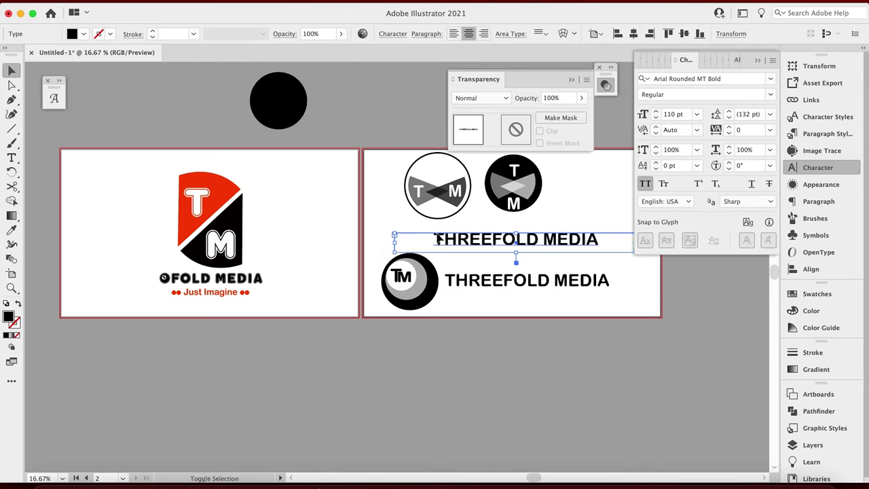
pyautogui.hotkey('shift', 'Right')
pyautogui.hotkey('shift', 'Right')
pyautogui.hotkey('shift', 'Right')
pyautogui.hotkey('shift', 'Right')
pyautogui.hotkey('shift', 'Right')
# Shift the lower lockup down, scale it smaller, slide it left, and rescale the upper text
pyautogui.moveTo(371, 254); pyautogui.dragTo(647, 320)
pyautogui.hotkey('shift', 'Down')
pyautogui.hotkey('shift', 'Down')
pyautogui.hotkey('shift', 'Down')
pyautogui.hotkey('shift', 'Down')
pyautogui.moveTo(382, 318); pyautogui.dragTo(425, 306)
pyautogui.hotkey('shift', 'Left')
pyautogui.hotkey('shift', 'Left')
pyautogui.hotkey('shift', 'Left')
pyautogui.hotkey('shift', 'Left')
pyautogui.hotkey('shift', 'Left')
pyautogui.hotkey('shift', 'Left')
pyautogui.hotkey('shift', 'Left')
pyautogui.hotkey('shift', 'Left')
pyautogui.hotkey('shift', 'Left')
pyautogui.hotkey('shift', 'Left')
pyautogui.hotkey('shift', 'Left')
pyautogui.hotkey('shift', 'Left')
pyautogui.hotkey('shift', 'Left')
pyautogui.hotkey('shift', 'Left')
pyautogui.hotkey('shift', 'Left')
pyautogui.hotkey('shift', 'Left')
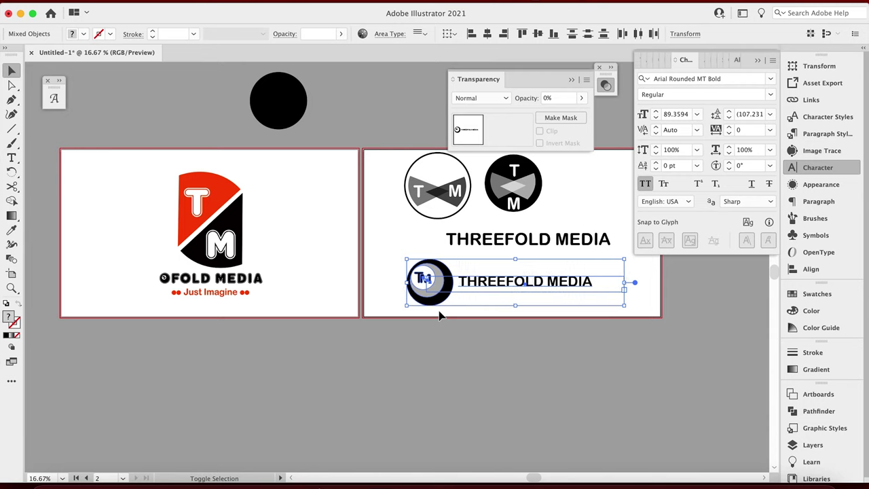
pyautogui.click(447, 341)
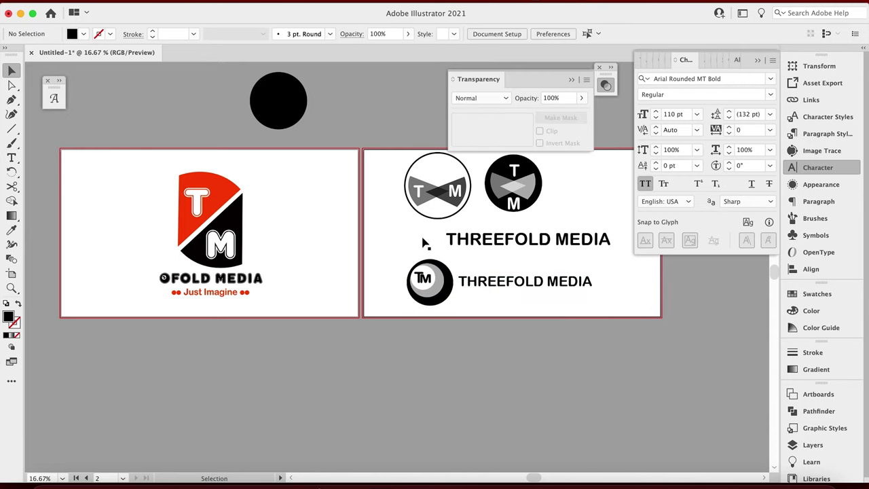
pyautogui.click(448, 239)
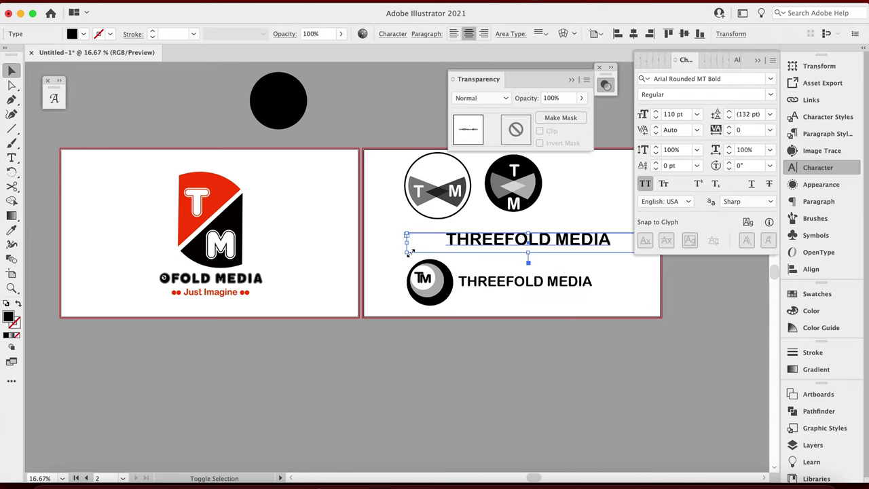
pyautogui.moveTo(406, 253); pyautogui.dragTo(438, 249)
# Move the dark TM circle beside the upper THREEFOLD MEDIA text
pyautogui.click(471, 156)
pyautogui.moveTo(438, 184); pyautogui.dragTo(428, 237)
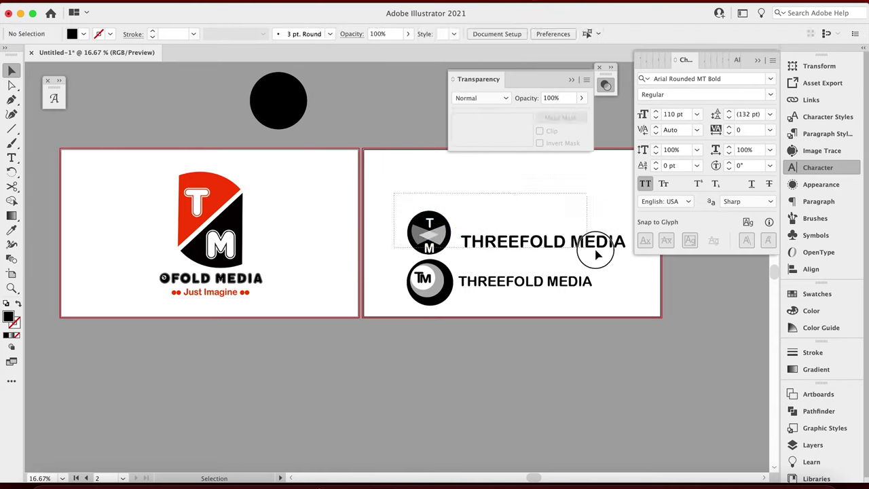
pyautogui.moveTo(400, 177); pyautogui.dragTo(618, 256)
pyautogui.click(374, 176)
# Align the dark TM circle and upper text on their vertical centres
pyautogui.moveTo(398, 163); pyautogui.dragTo(456, 237)
pyautogui.click(456, 224)
pyautogui.press('v')
pyautogui.click(433, 227)
pyautogui.keyDown('shift'); pyautogui.click(494, 219); pyautogui.keyUp('shift')
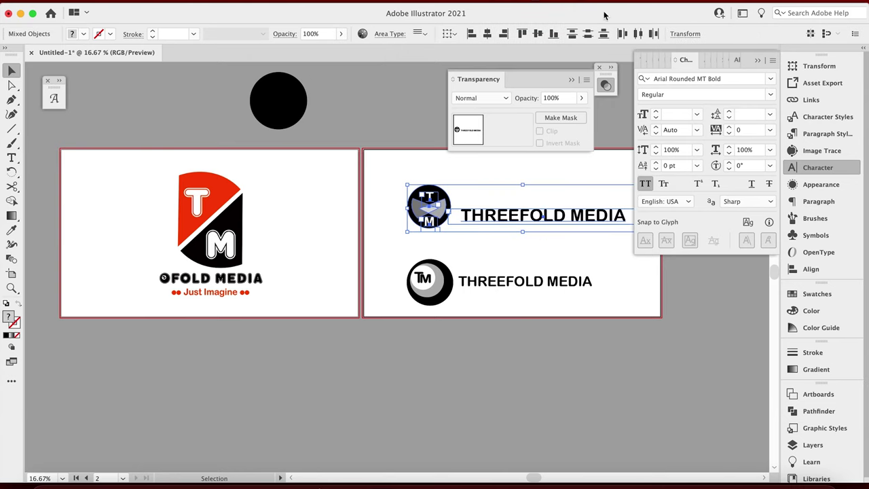
pyautogui.click(487, 34)
pyautogui.press('super+z')
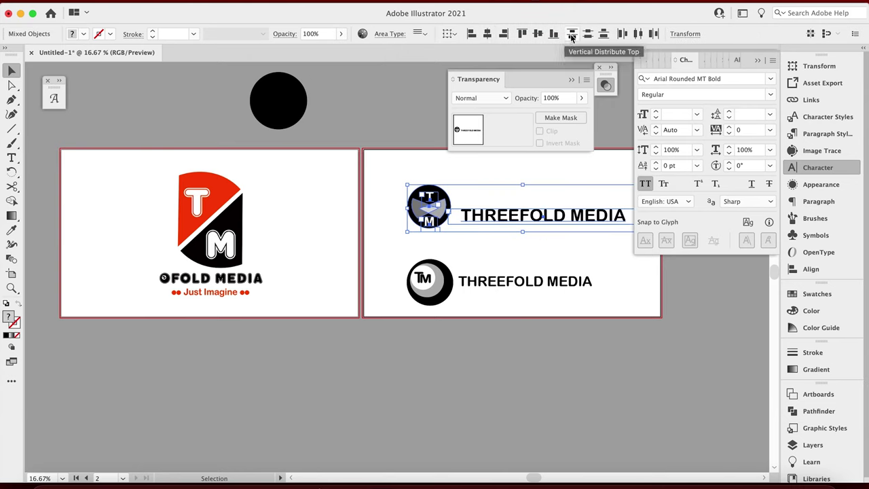
pyautogui.click(537, 33)
pyautogui.click(396, 175)
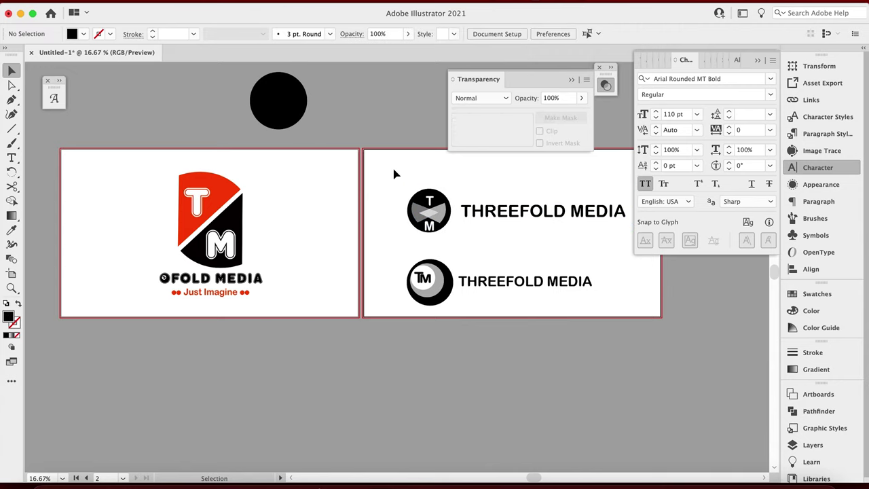
# Vertically centre the lower TM emblem with its THREEFOLD MEDIA text
pyautogui.moveTo(399, 258); pyautogui.dragTo(475, 285)
pyautogui.keyDown('shift'); pyautogui.click(517, 285); pyautogui.keyUp('shift')
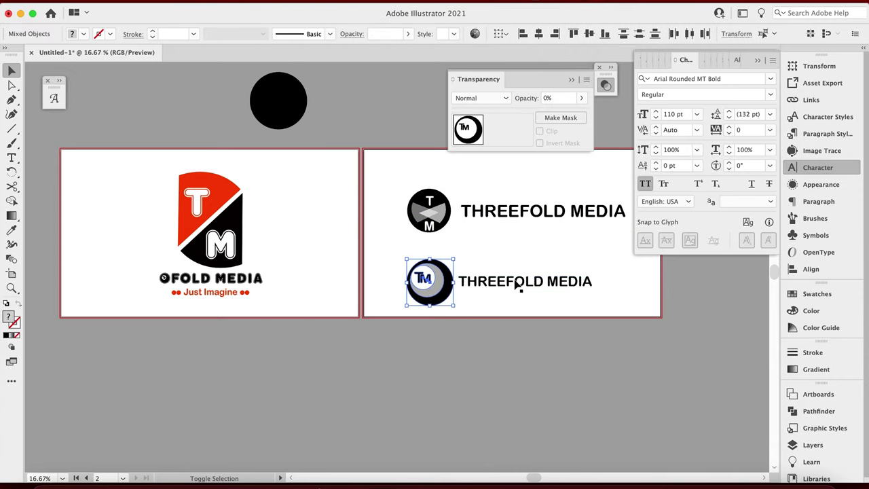
pyautogui.keyDown('shift'); pyautogui.click(560, 281); pyautogui.keyUp('shift')
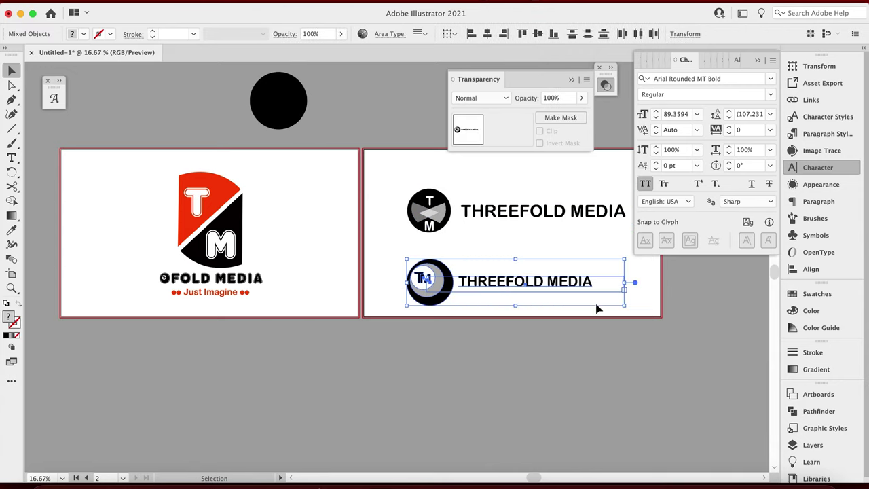
pyautogui.click(540, 35)
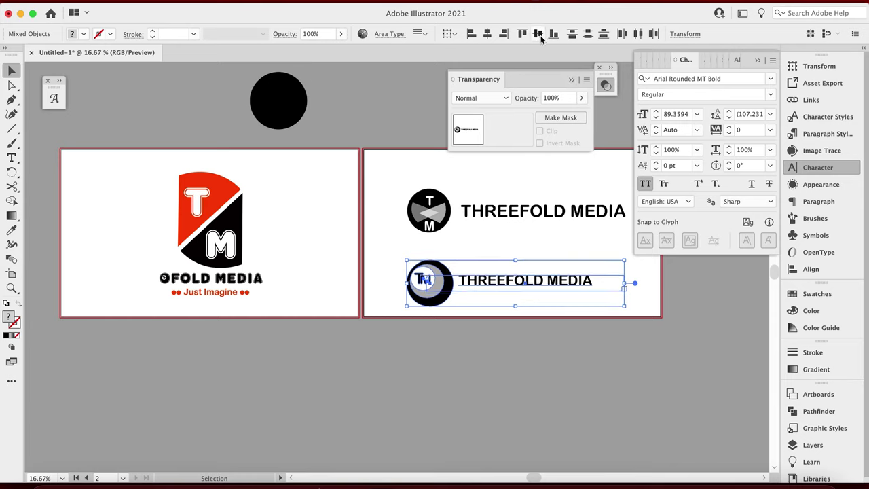
pyautogui.click(388, 252)
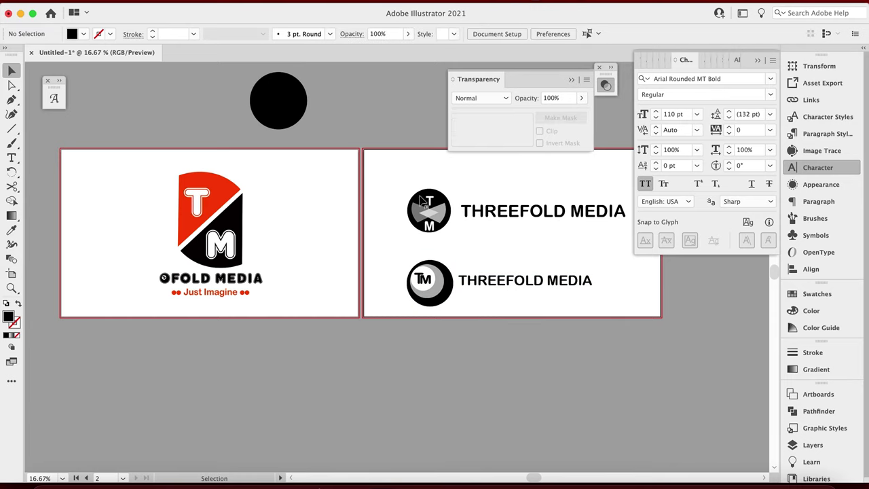
# Set the top THREEFOLD MEDIA heading to 100 pt and nudge it left
pyautogui.click(536, 212)
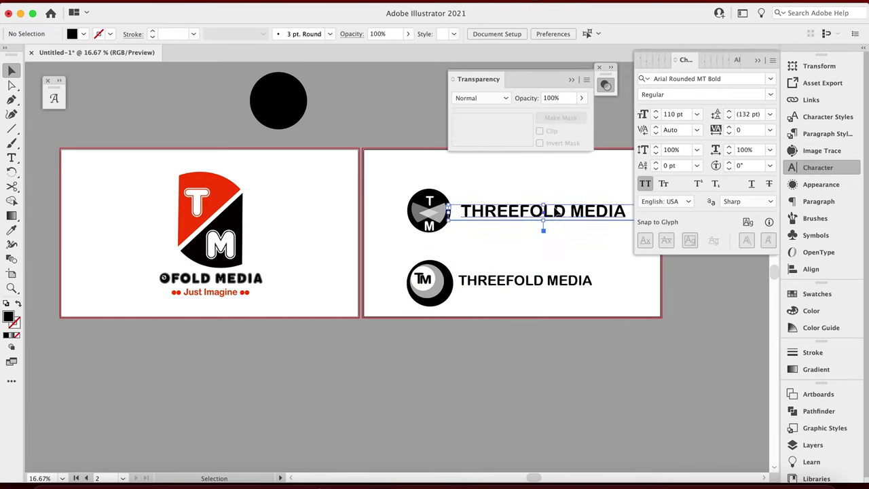
pyautogui.click(757, 60)
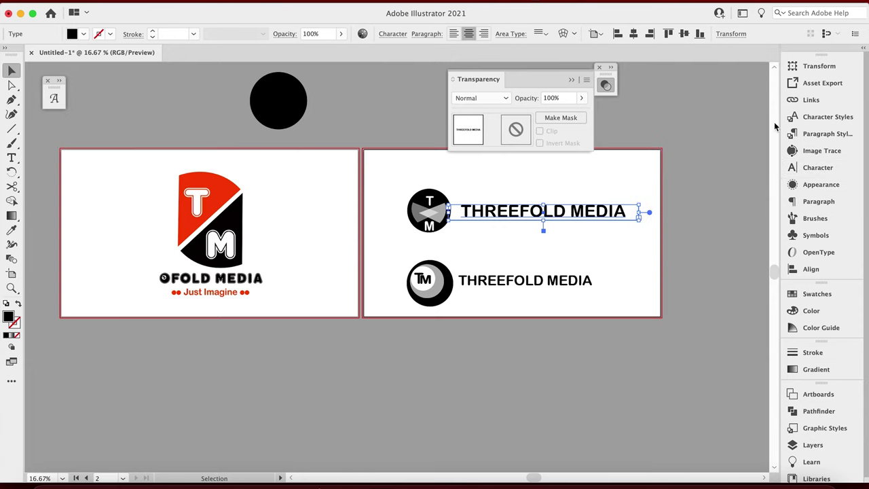
pyautogui.click(818, 168)
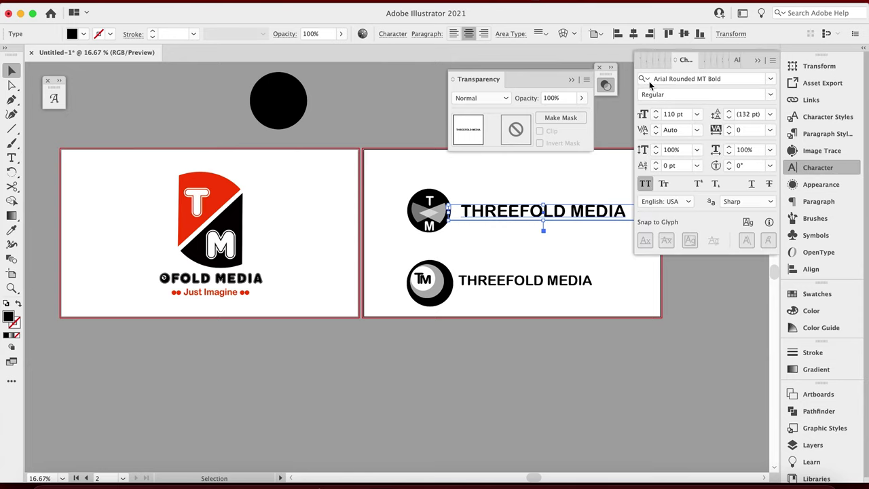
pyautogui.click(656, 119)
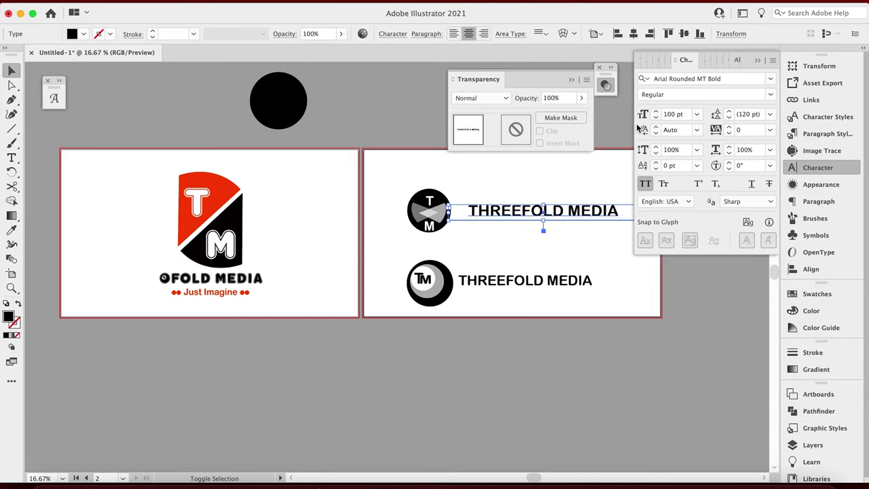
pyautogui.press('Left')
pyautogui.press('Left')
pyautogui.press('Left')
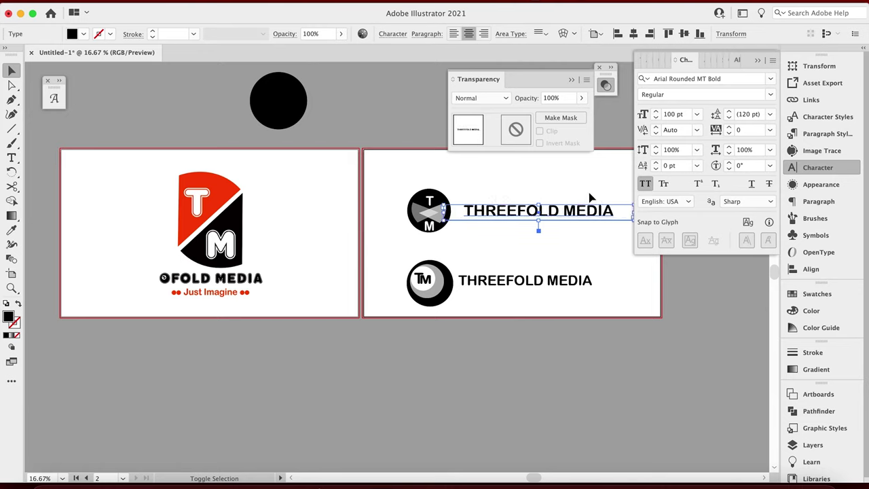
pyautogui.press('Left')
pyautogui.press('Left')
pyautogui.click(388, 188)
# Scale up the bottom logo and text row to match the heading width
pyautogui.moveTo(374, 260); pyautogui.dragTo(642, 317)
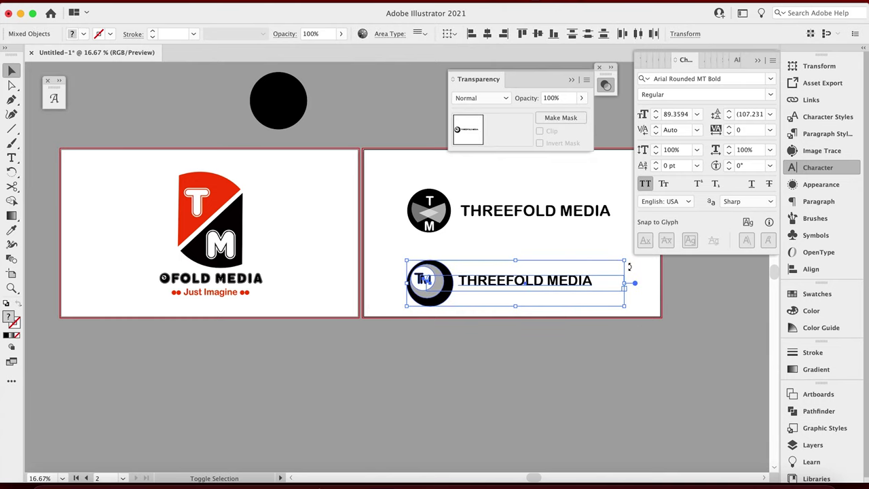
pyautogui.moveTo(622, 260); pyautogui.dragTo(644, 249)
pyautogui.click(393, 306)
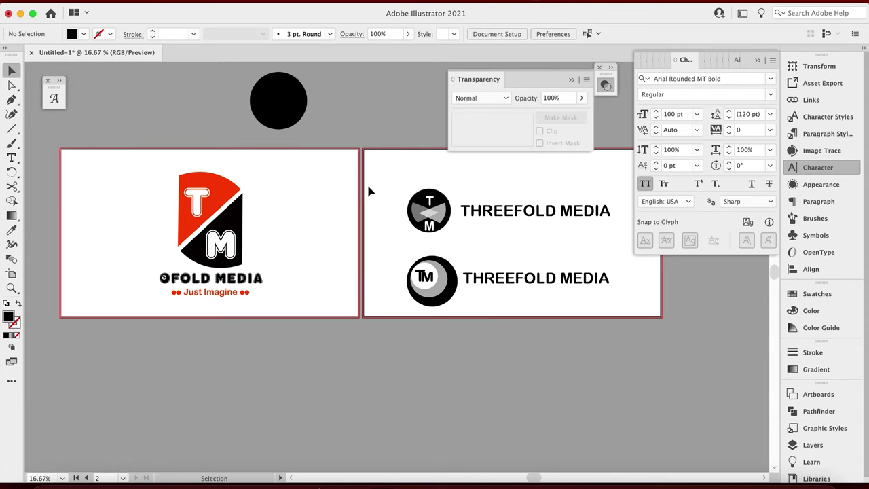
# Nudge both logo rows up two steps on the artboard
pyautogui.moveTo(372, 187); pyautogui.dragTo(669, 317)
pyautogui.hotkey('shift', 'Up')
pyautogui.hotkey('shift', 'Up')
pyautogui.hotkey('shift', 'Up')
pyautogui.hotkey('shift', 'Up')
pyautogui.hotkey('shift', 'Up')
pyautogui.hotkey('shift', 'Up')
pyautogui.hotkey('shift', 'Up')
pyautogui.hotkey('shift', 'Up')
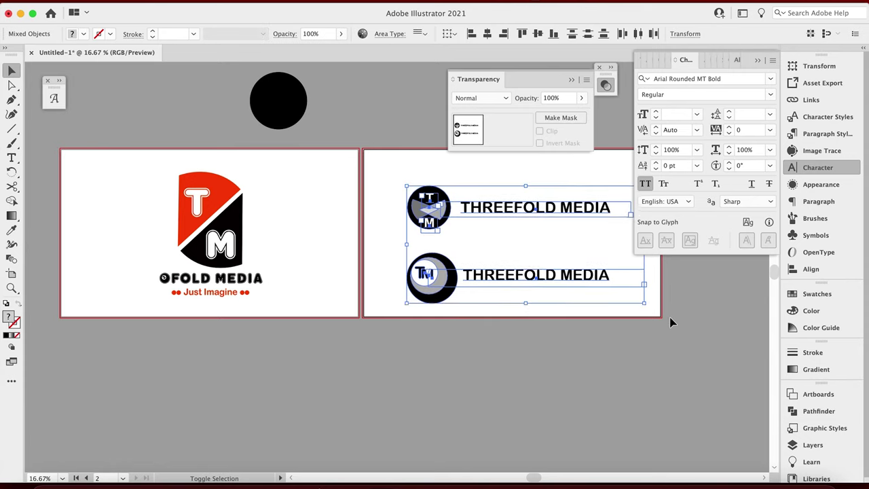
pyautogui.hotkey('shift', 'Up')
pyautogui.click(547, 392)
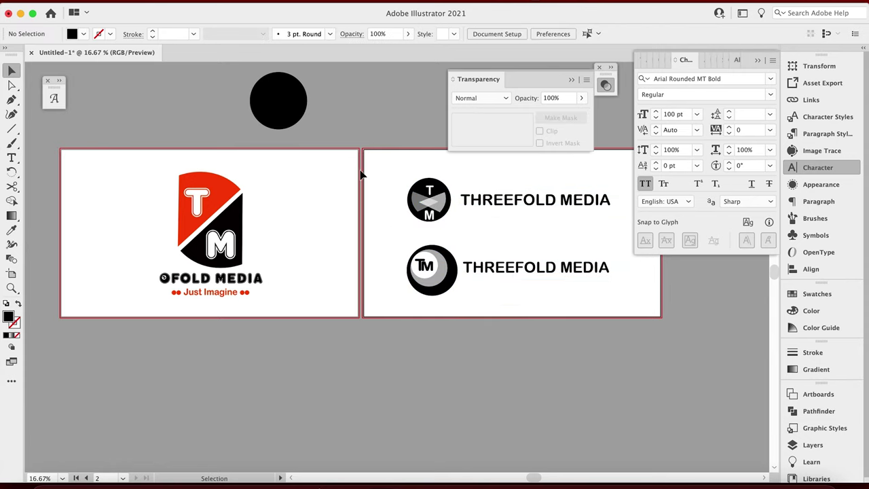
# Place a third copy of the TM THREEFOLD MEDIA row below the artboard
pyautogui.moveTo(434, 271); pyautogui.dragTo(434, 335)
pyautogui.click(465, 391)
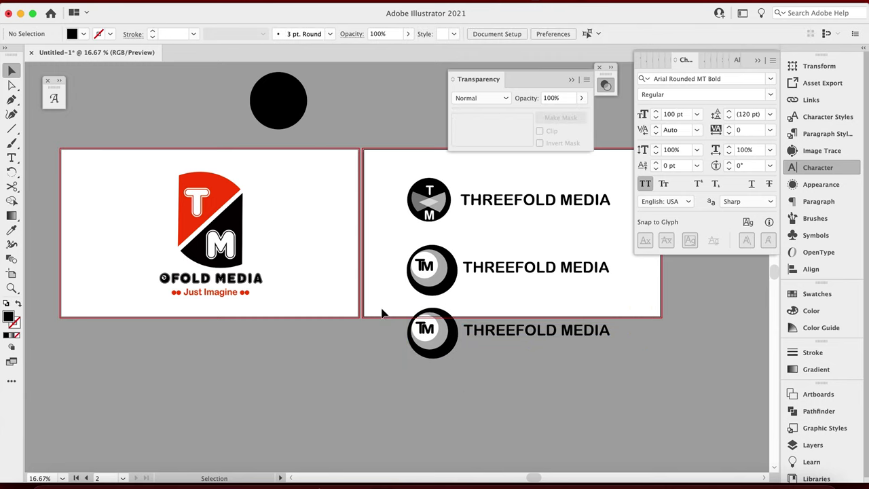
pyautogui.click(442, 185)
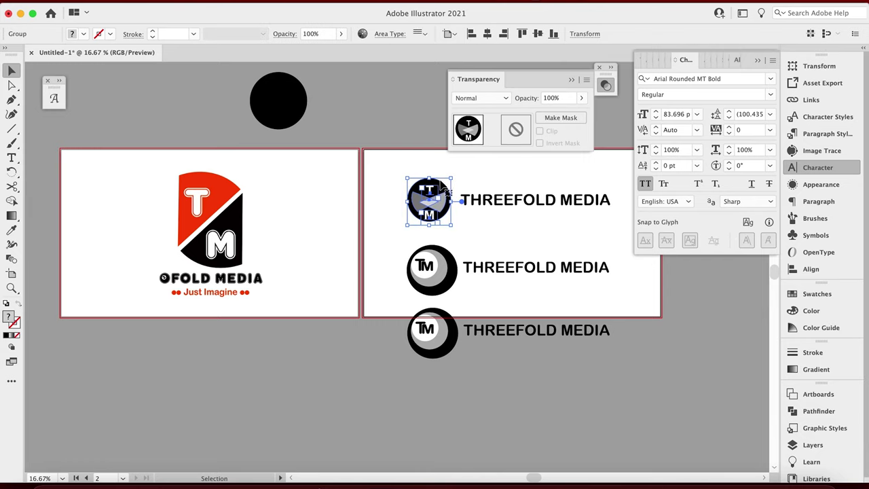
pyautogui.click(381, 322)
# Pull the third logo's outer ring down-left, away from its TM letters
pyautogui.click(442, 361)
pyautogui.moveTo(448, 350); pyautogui.dragTo(378, 366)
pyautogui.press('super+z')
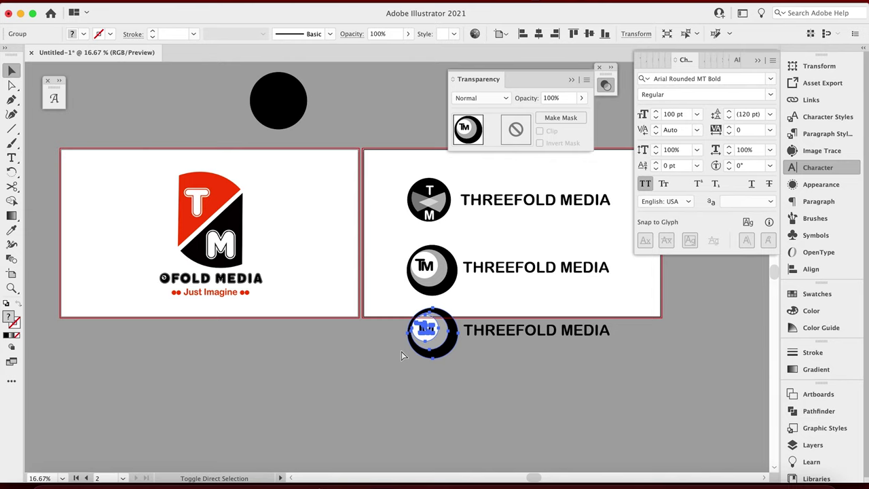
pyautogui.click(381, 372)
pyautogui.moveTo(479, 365); pyautogui.dragTo(358, 379)
pyautogui.click(475, 350)
pyautogui.click(444, 351)
pyautogui.click(423, 393)
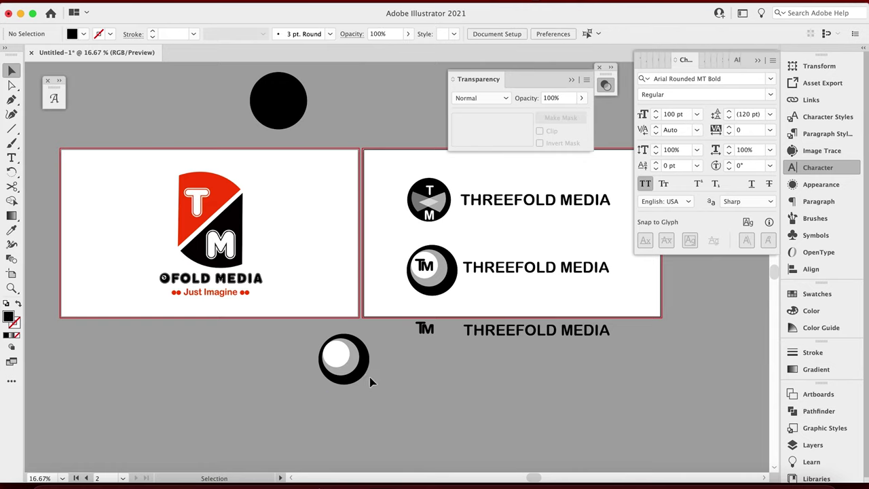
pyautogui.press('super+z')
pyautogui.click(264, 376)
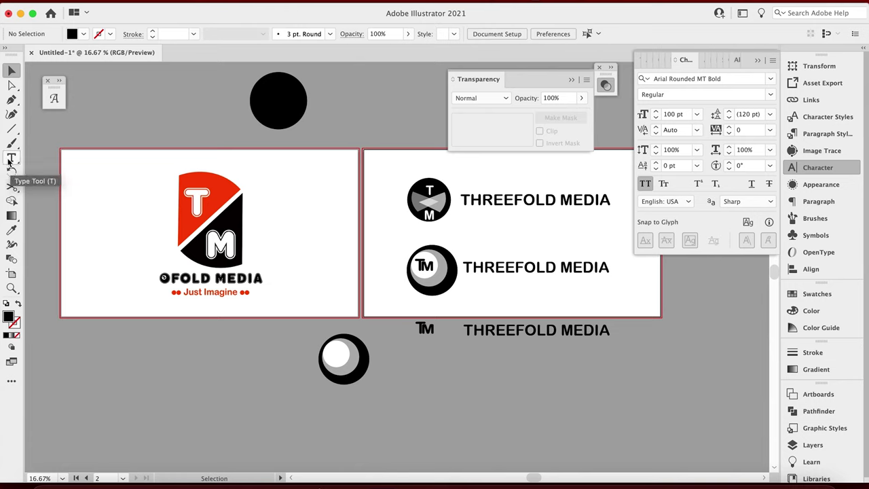
# Draw a tall black rectangle and move it below the left artboard
pyautogui.click(13, 130)
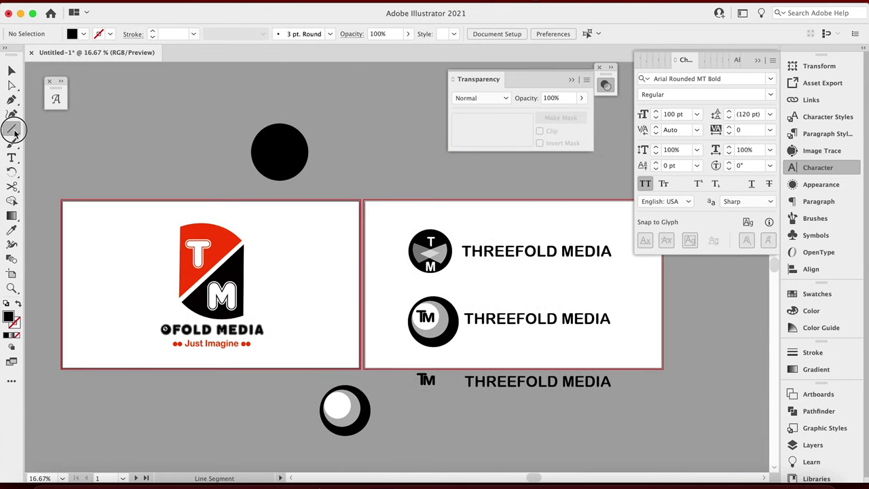
pyautogui.moveTo(18, 129); pyautogui.dragTo(41, 129)
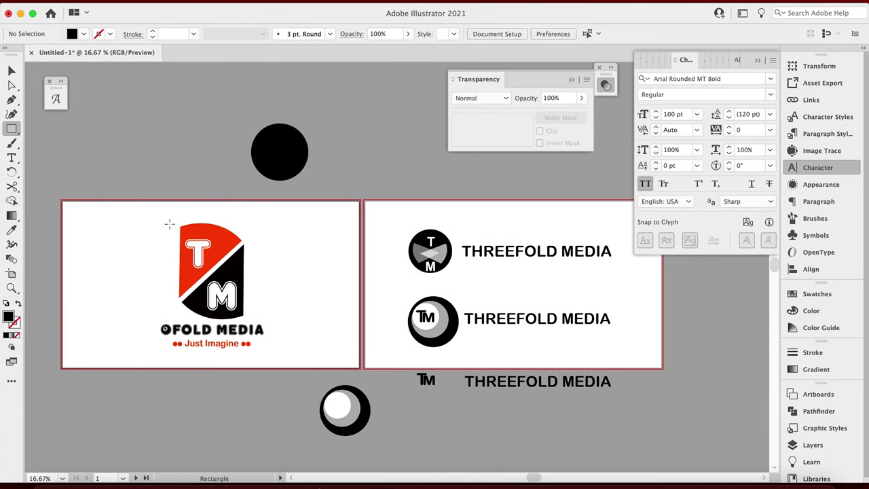
pyautogui.moveTo(179, 226)
pyautogui.mouseDown()
pyautogui.moveTo(232, 286)
pyautogui.moveTo(242, 307)
pyautogui.moveTo(229, 324)
pyautogui.moveTo(244, 317)
pyautogui.mouseUp()
pyautogui.press('v')
pyautogui.moveTo(231, 261); pyautogui.dragTo(271, 408)
# Round the rectangle's top-left corner to a 200 px radius
pyautogui.hotkey('shift', 'F8')
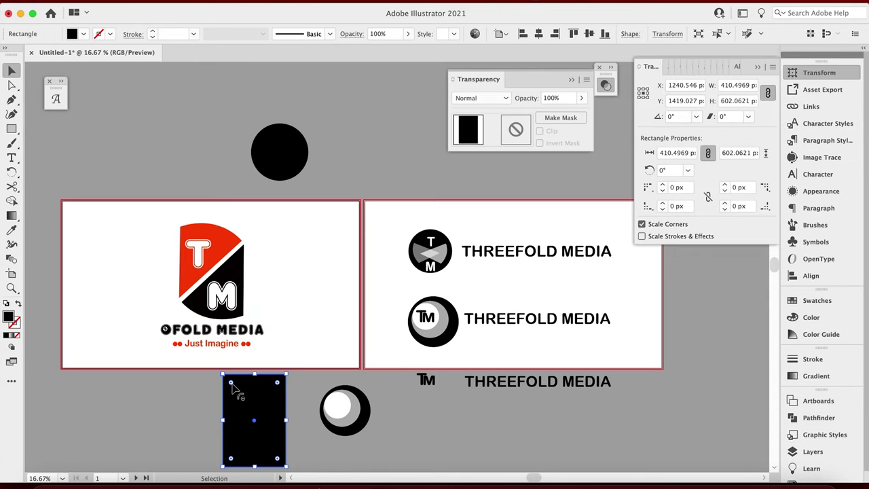
pyautogui.click(663, 186)
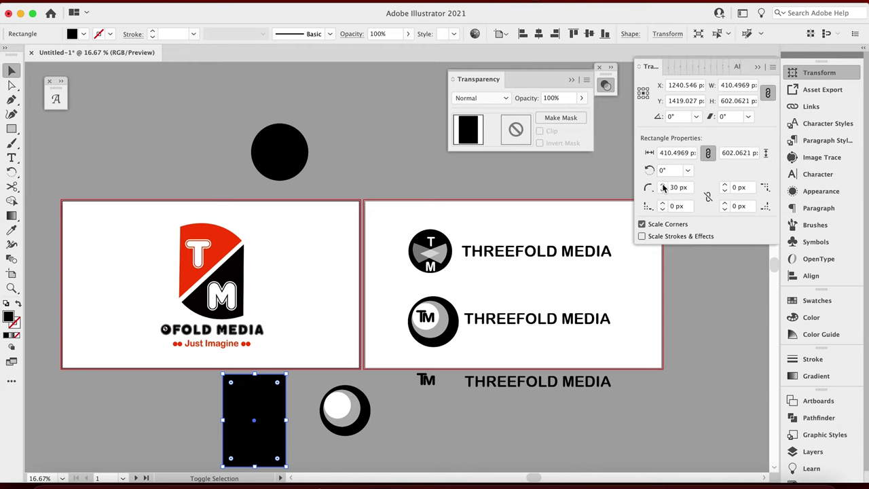
pyautogui.click(664, 185)
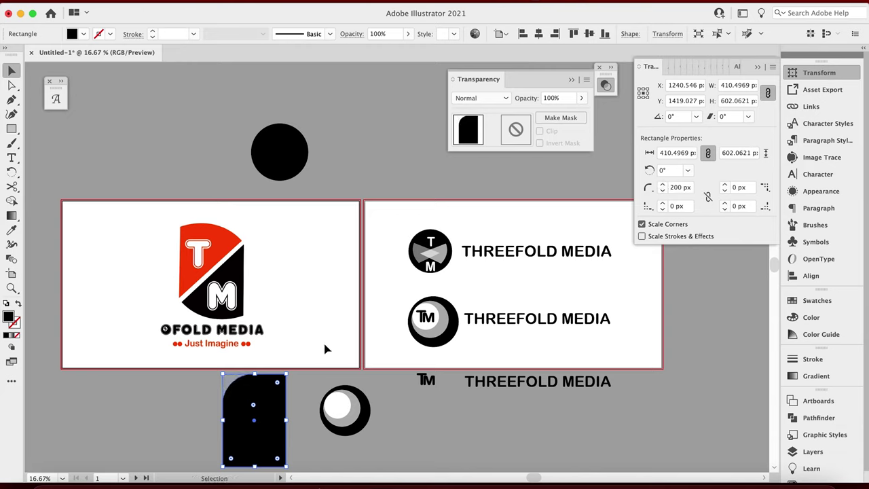
pyautogui.click(168, 407)
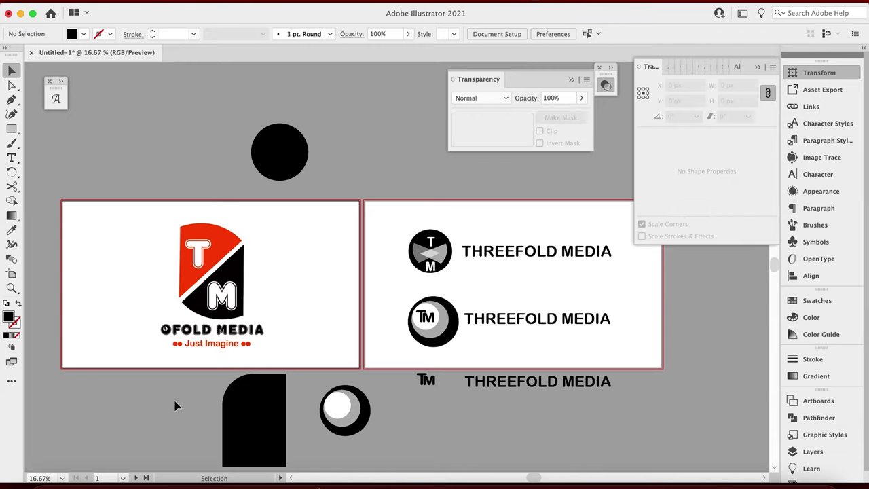
# Duplicate the black rounded rectangle with a slight offset and give the copy a white fill
pyautogui.click(264, 419)
pyautogui.moveTo(261, 414); pyautogui.dragTo(269, 407)
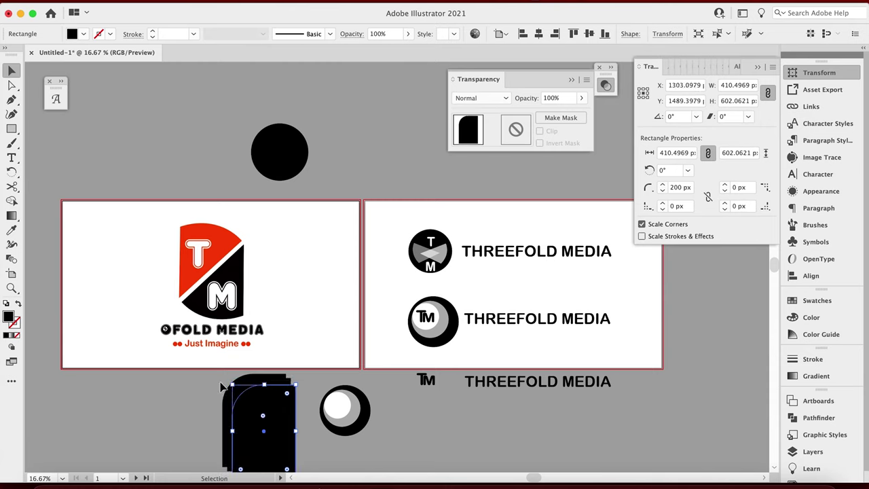
pyautogui.moveTo(285, 385); pyautogui.dragTo(279, 377)
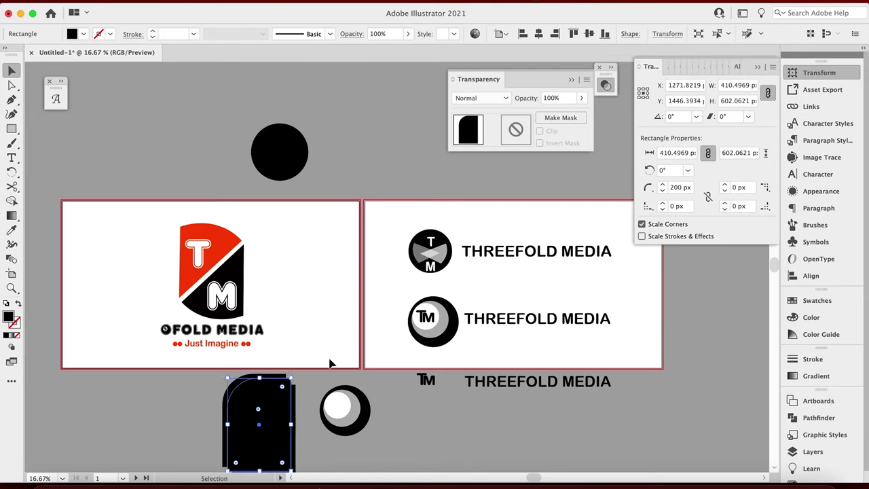
pyautogui.click(11, 232)
pyautogui.click(440, 324)
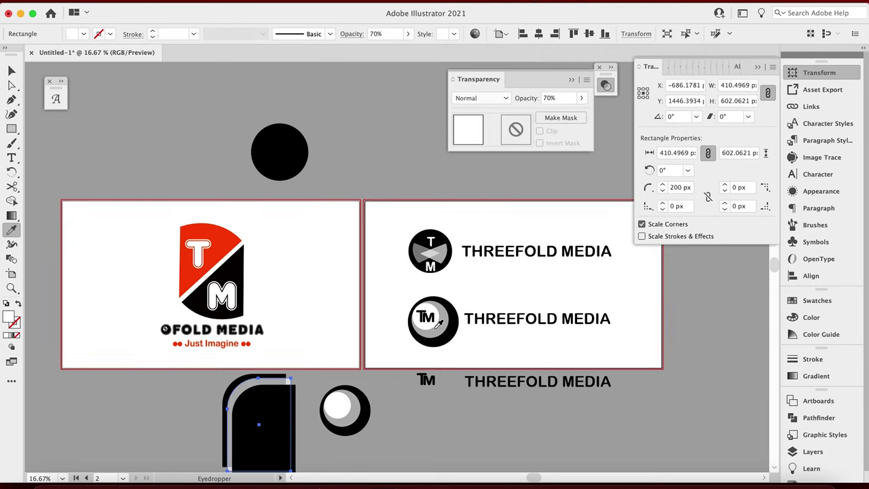
pyautogui.press('super+z')
pyautogui.press('super+z')
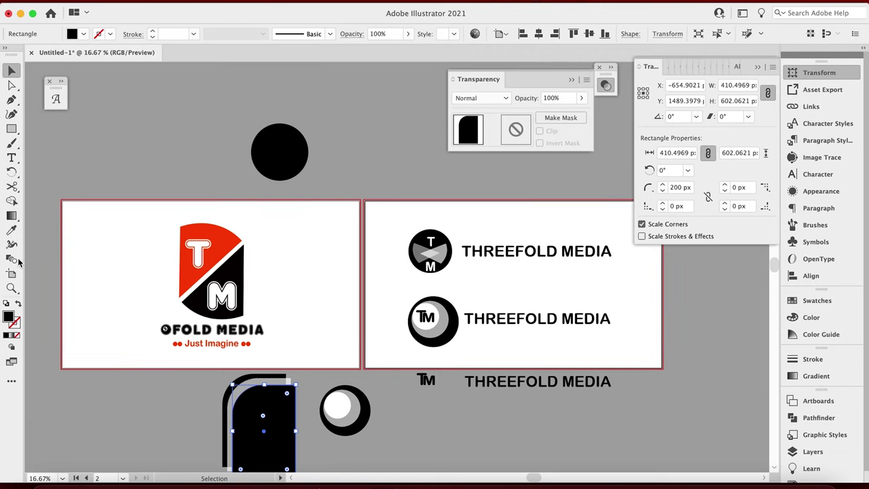
pyautogui.click(11, 232)
pyautogui.click(336, 303)
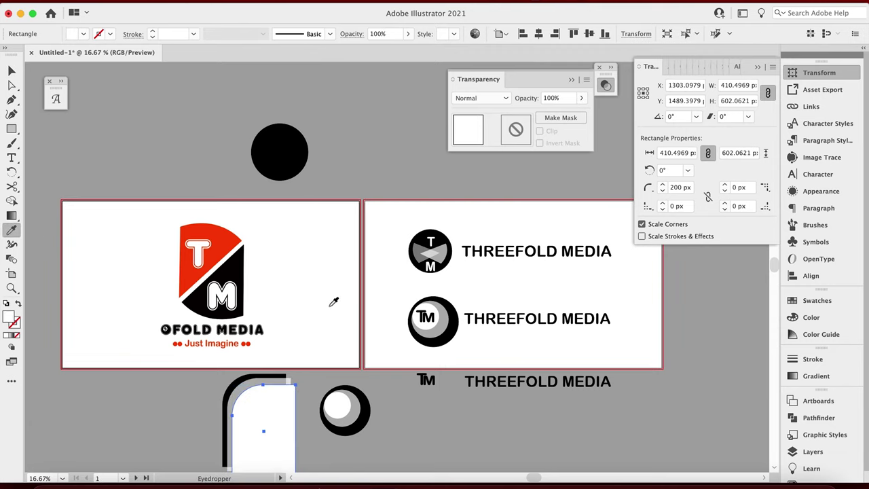
pyautogui.press('v')
pyautogui.click(192, 382)
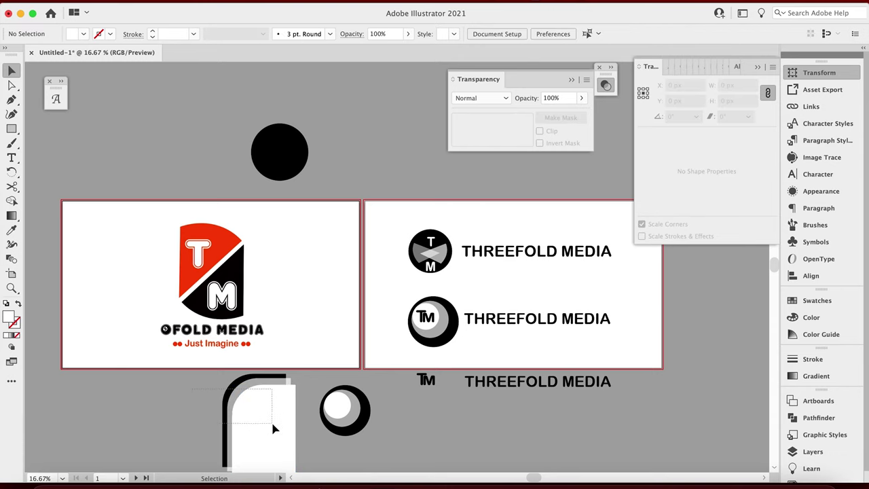
# Move the rounded shapes onto the left artboard and rotate them about 180°
pyautogui.moveTo(275, 425); pyautogui.dragTo(332, 276)
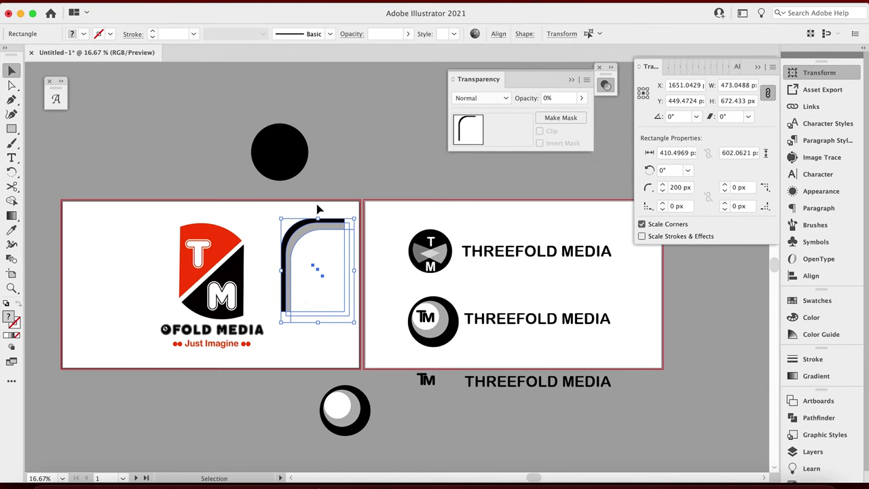
pyautogui.moveTo(355, 210); pyautogui.dragTo(284, 342)
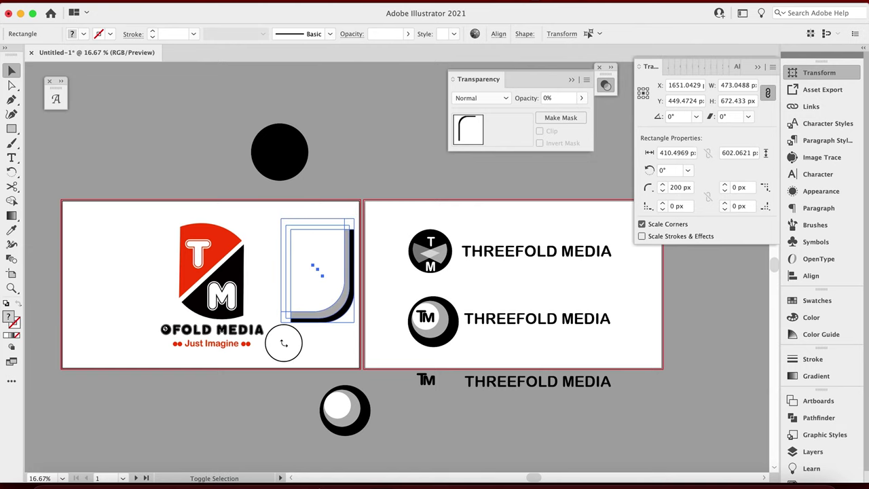
pyautogui.click(323, 353)
pyautogui.moveTo(306, 231); pyautogui.dragTo(318, 270)
pyautogui.click(289, 253)
pyautogui.click(334, 294)
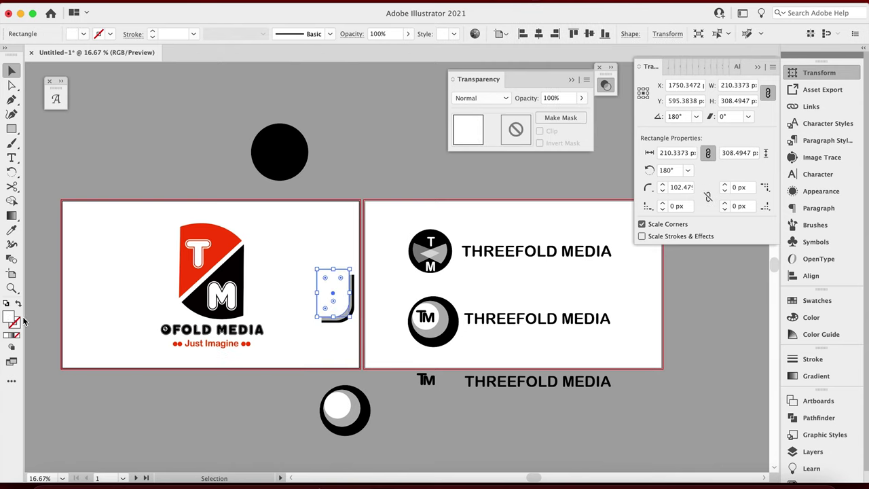
# Give the small rectangle a black 8 pt stroke
pyautogui.click(19, 325)
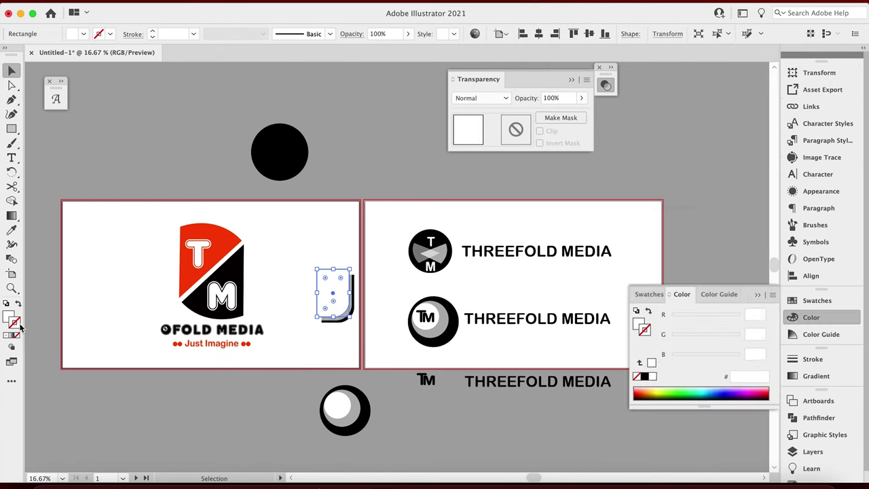
pyautogui.click(644, 377)
pyautogui.click(415, 419)
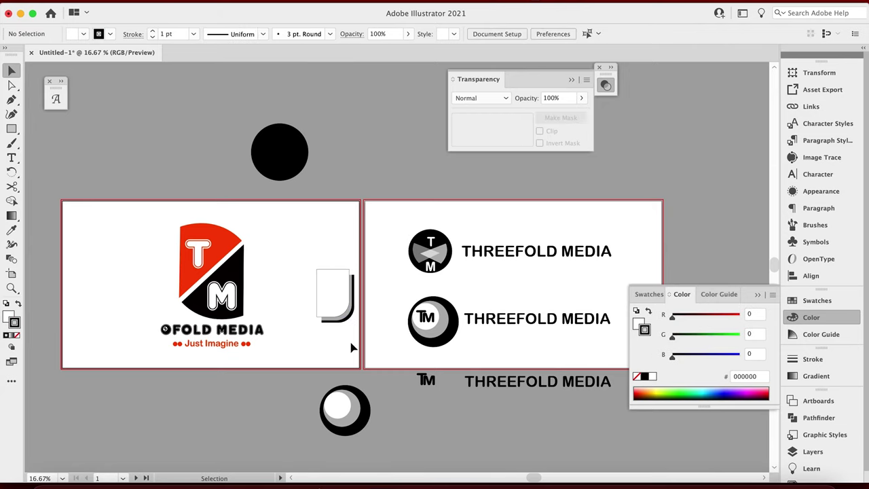
pyautogui.click(337, 305)
pyautogui.click(152, 30)
pyautogui.click(152, 30)
pyautogui.click(152, 30)
pyautogui.click(152, 30)
pyautogui.click(152, 31)
pyautogui.click(152, 31)
pyautogui.click(152, 31)
pyautogui.click(235, 149)
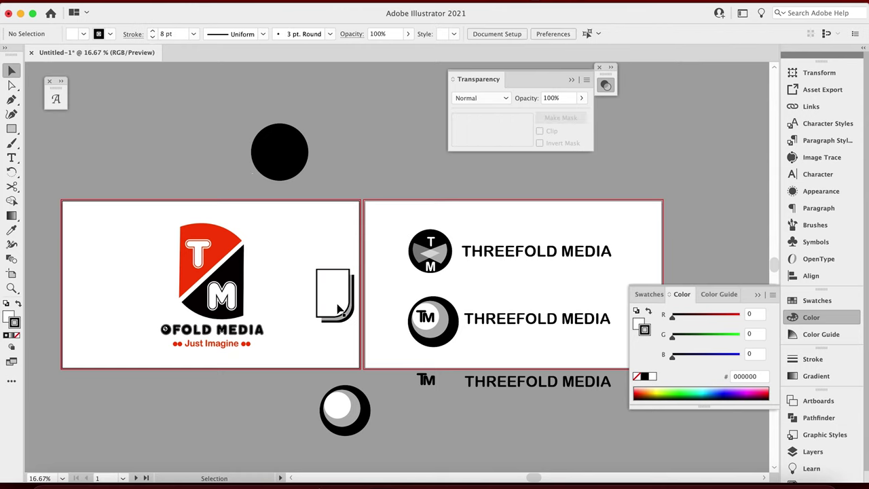
pyautogui.click(339, 327)
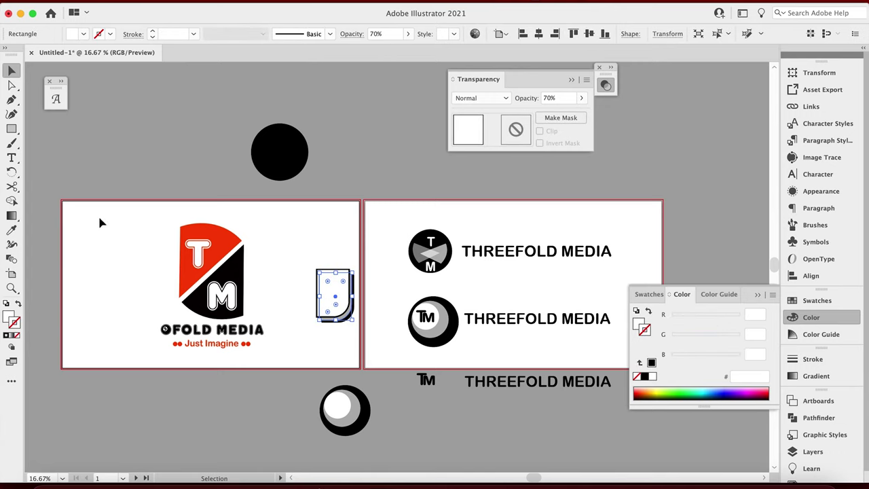
pyautogui.click(152, 31)
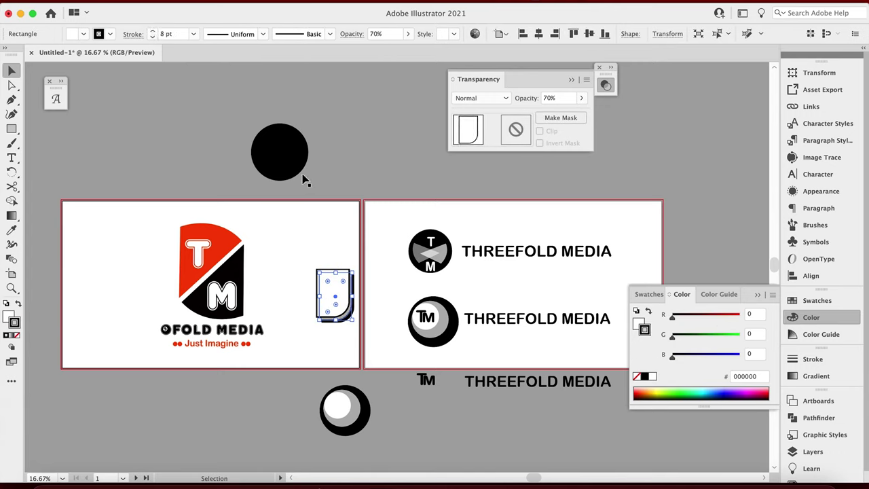
# Apply the black outline to the white card, thicken it slightly, and zoom in
pyautogui.click(278, 226)
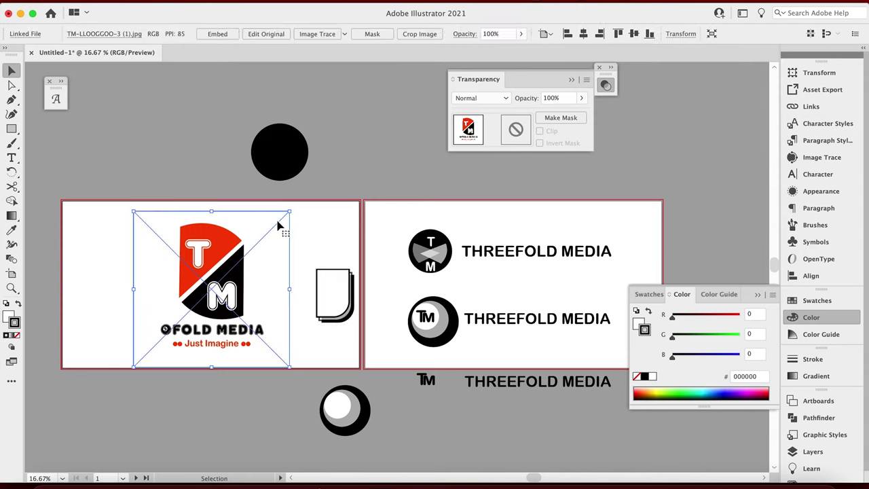
pyautogui.click(353, 319)
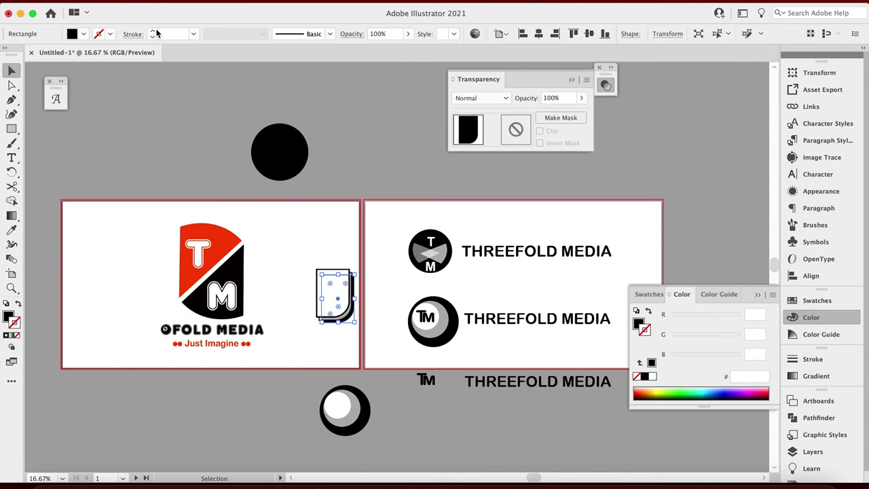
pyautogui.click(154, 31)
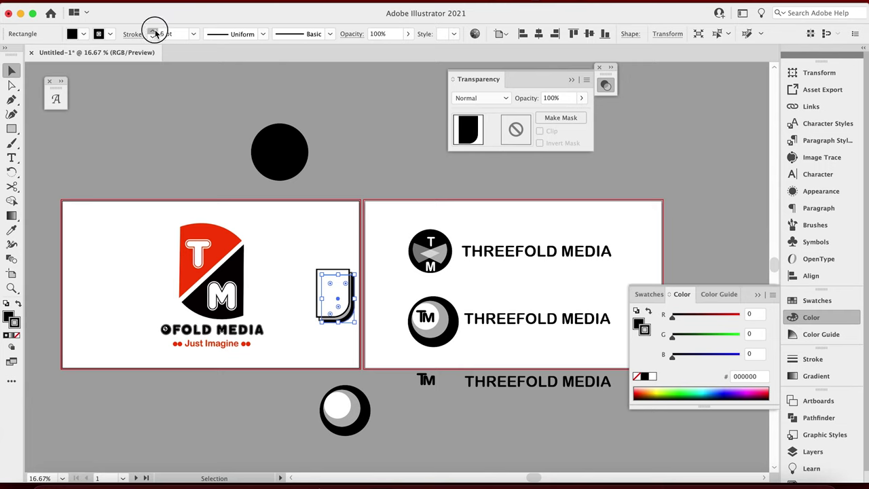
pyautogui.click(153, 31)
pyautogui.click(244, 142)
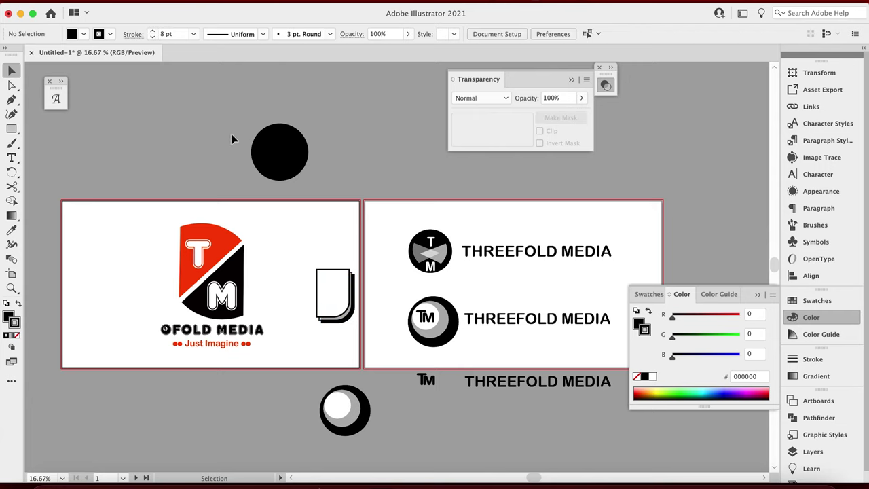
pyautogui.click(354, 316)
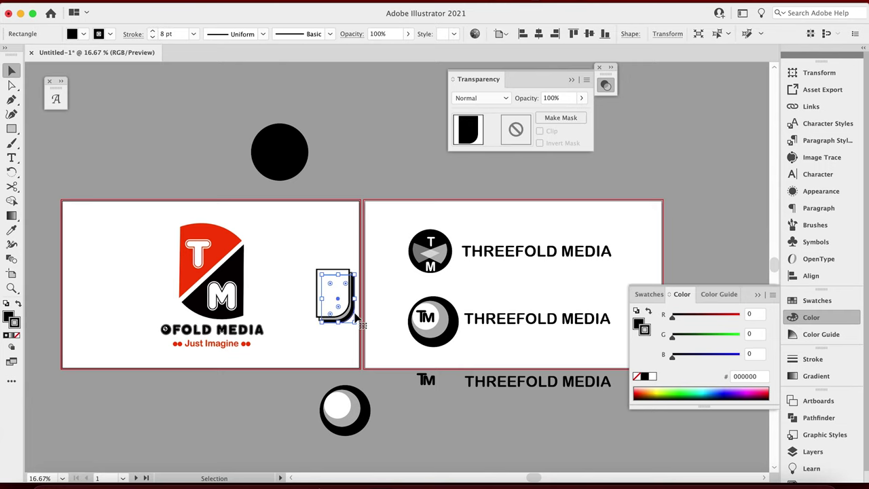
pyautogui.click(288, 252)
pyautogui.click(309, 204)
pyautogui.press('super+equal')
pyautogui.press('super+equal')
pyautogui.press('super+equal')
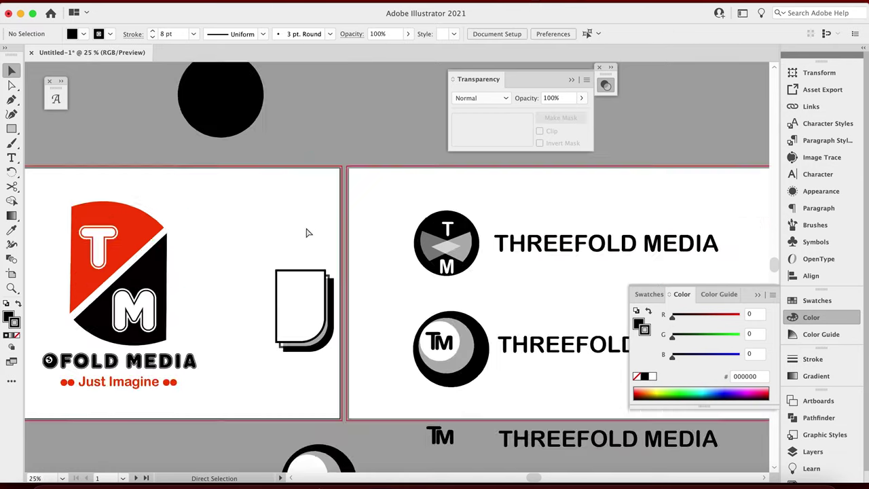
pyautogui.moveTo(285, 246); pyautogui.dragTo(360, 119)
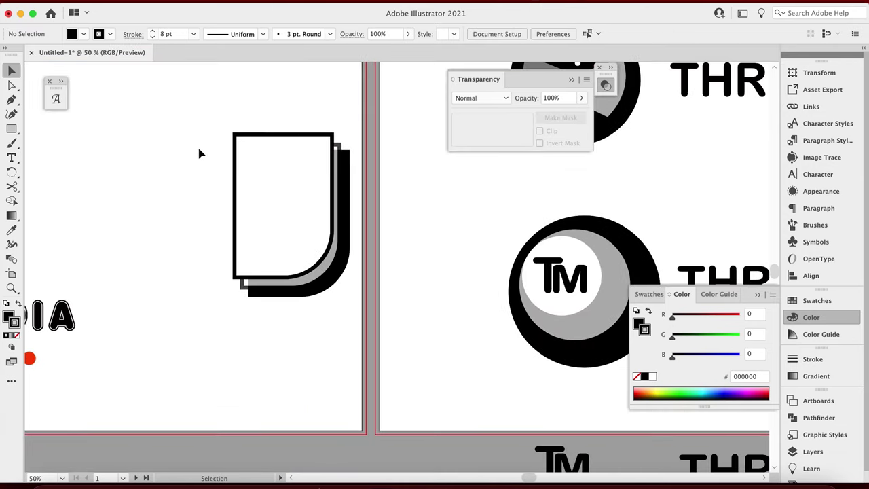
pyautogui.click(264, 290)
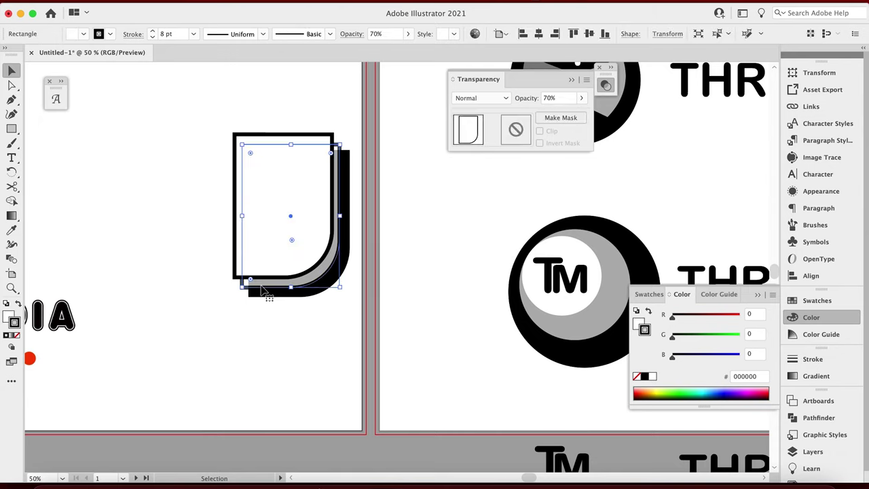
pyautogui.click(155, 171)
pyautogui.click(301, 201)
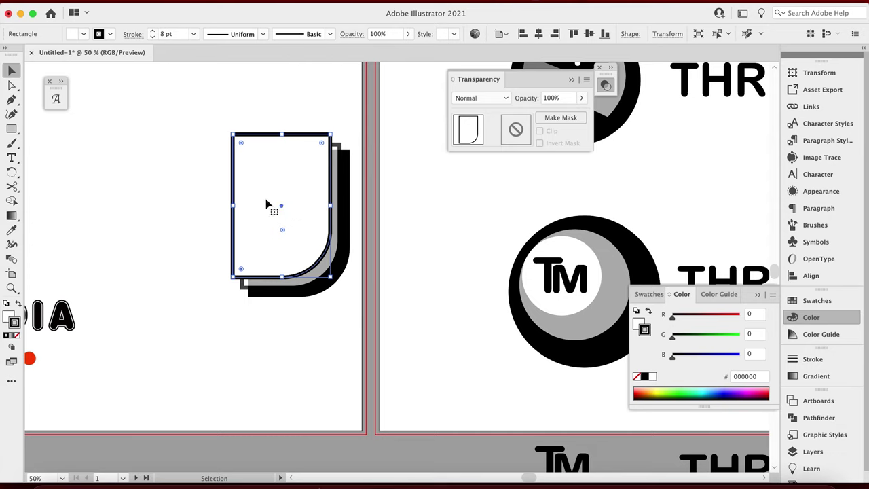
pyautogui.click(209, 194)
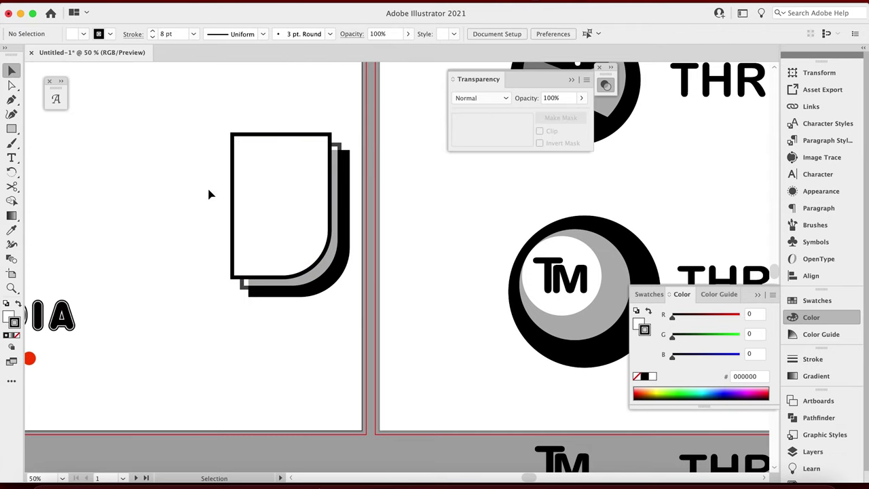
pyautogui.click(347, 171)
pyautogui.click(215, 122)
pyautogui.scroll(-3, 380, 194)
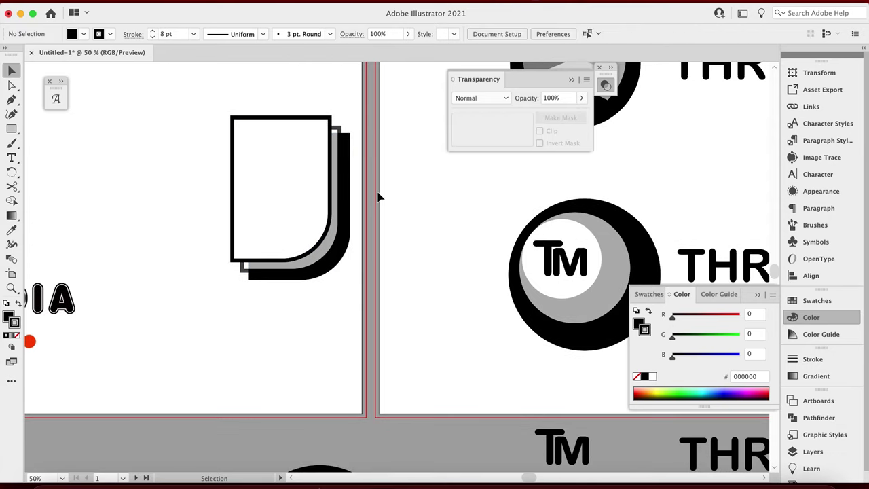
# Select the T and M letters below the artboard and bring a copy into the card
pyautogui.moveTo(523, 374); pyautogui.dragTo(580, 414)
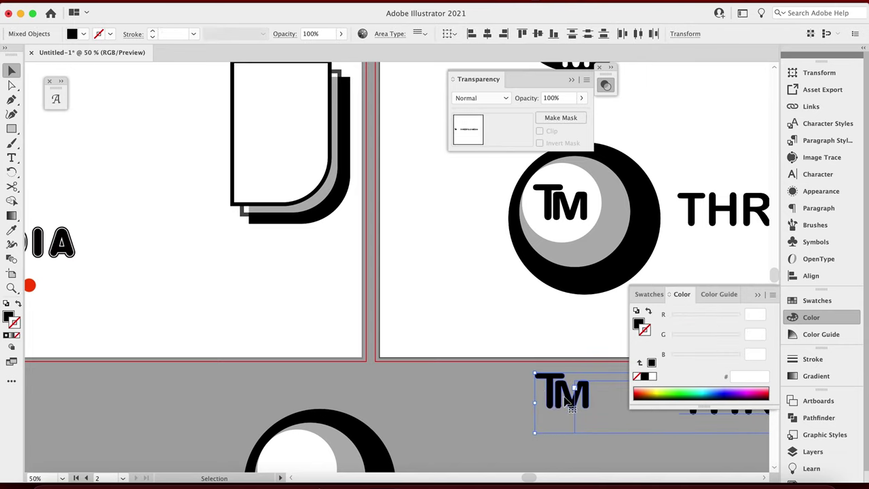
pyautogui.click(517, 387)
pyautogui.click(569, 397)
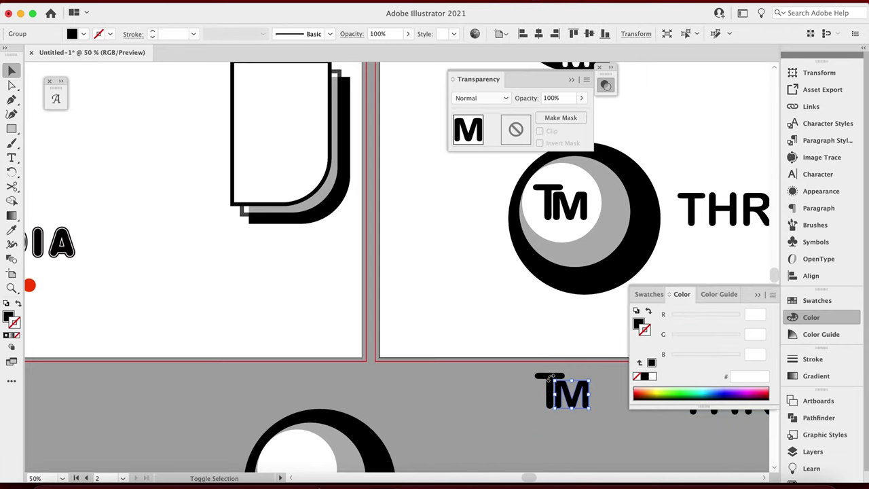
pyautogui.keyDown('shift'); pyautogui.click(550, 406); pyautogui.keyUp('shift')
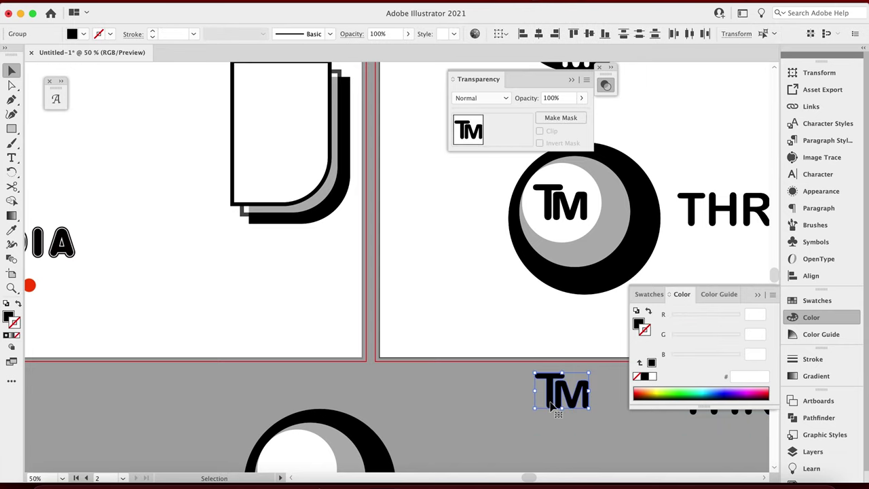
pyautogui.press('super+h')
pyautogui.moveTo(278, 151); pyautogui.dragTo(279, 150)
pyautogui.scroll(2, 329, 150)
pyautogui.scroll(2, 332, 150)
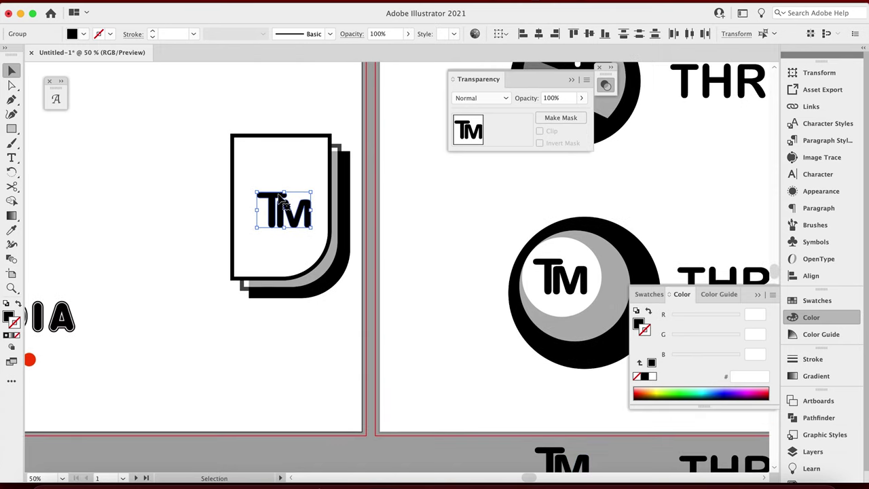
# Enlarge the TM copy inside the card, then shrink it slightly to fit
pyautogui.moveTo(284, 191); pyautogui.dragTo(282, 184)
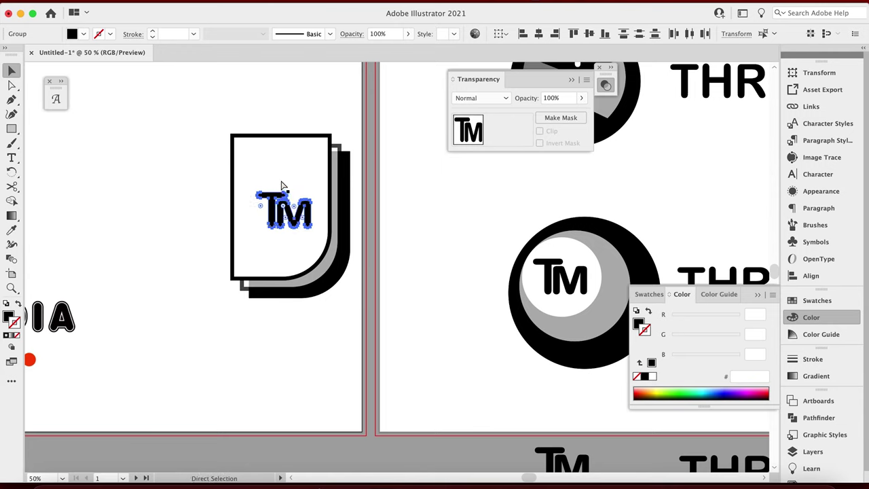
pyautogui.moveTo(272, 200); pyautogui.dragTo(233, 175)
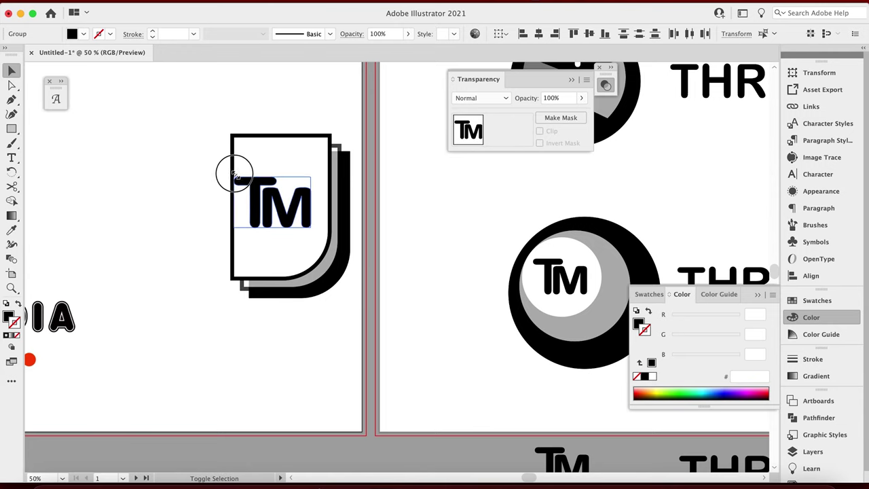
pyautogui.moveTo(310, 174); pyautogui.dragTo(333, 156)
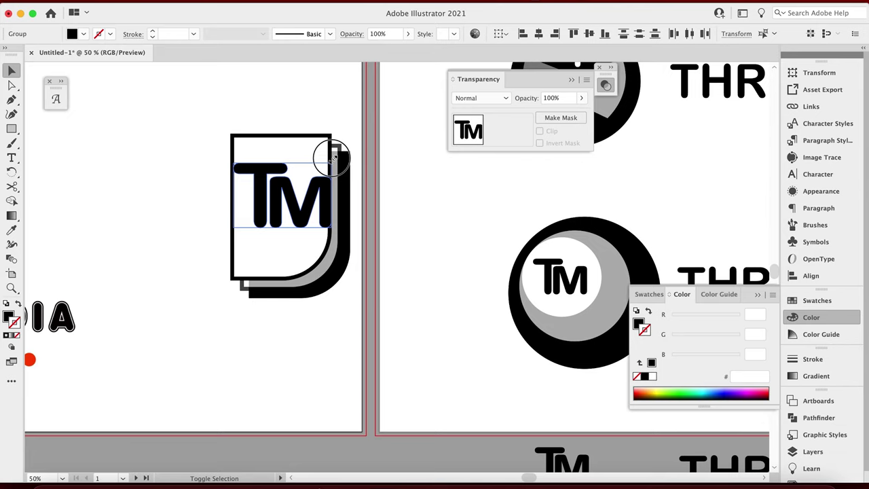
pyautogui.click(252, 109)
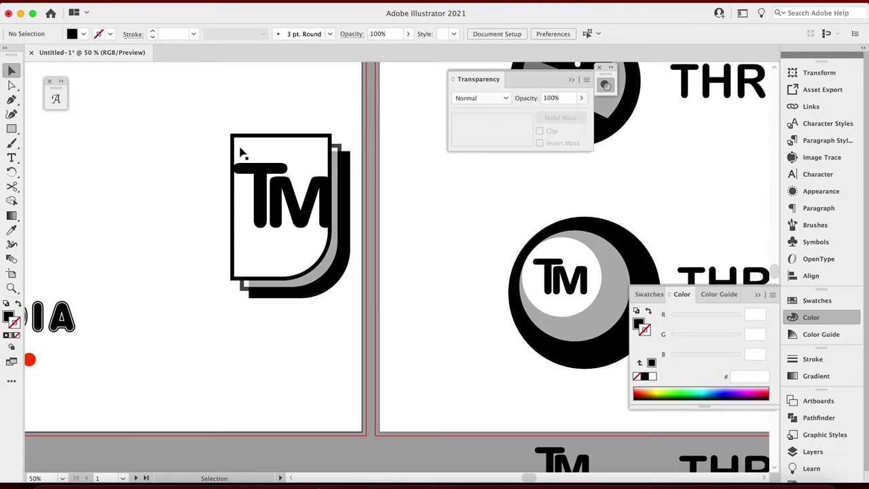
pyautogui.click(275, 198)
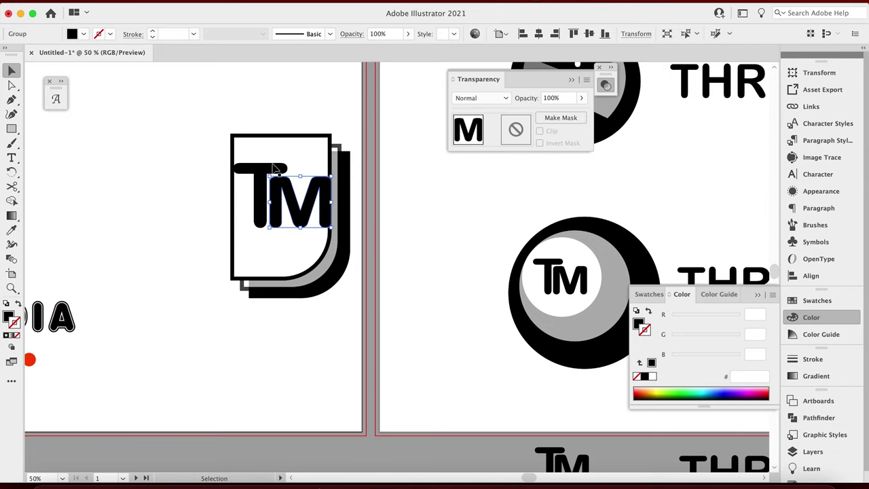
pyautogui.click(302, 234)
pyautogui.click(303, 239)
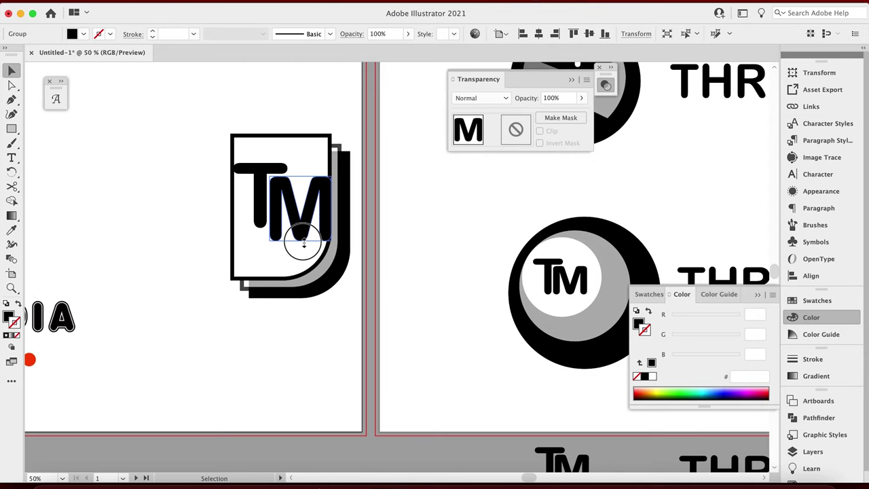
pyautogui.keyDown('shift'); pyautogui.click(260, 194); pyautogui.keyUp('shift')
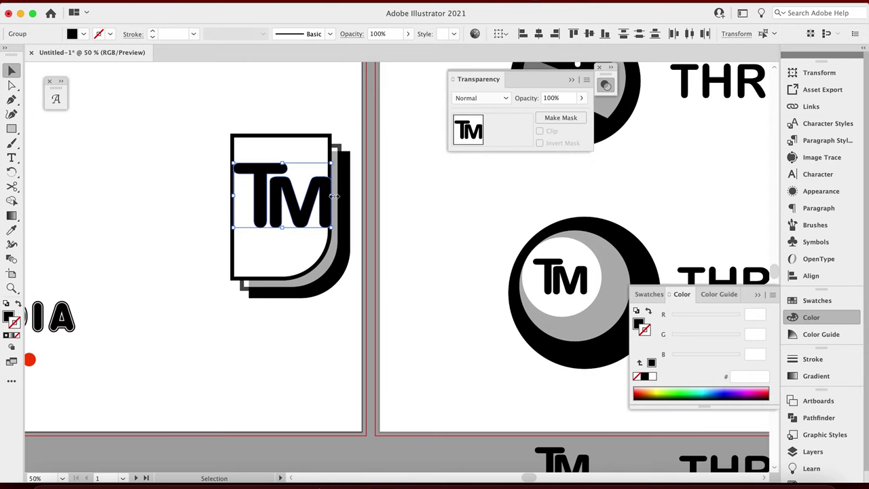
pyautogui.moveTo(330, 231); pyautogui.dragTo(325, 224)
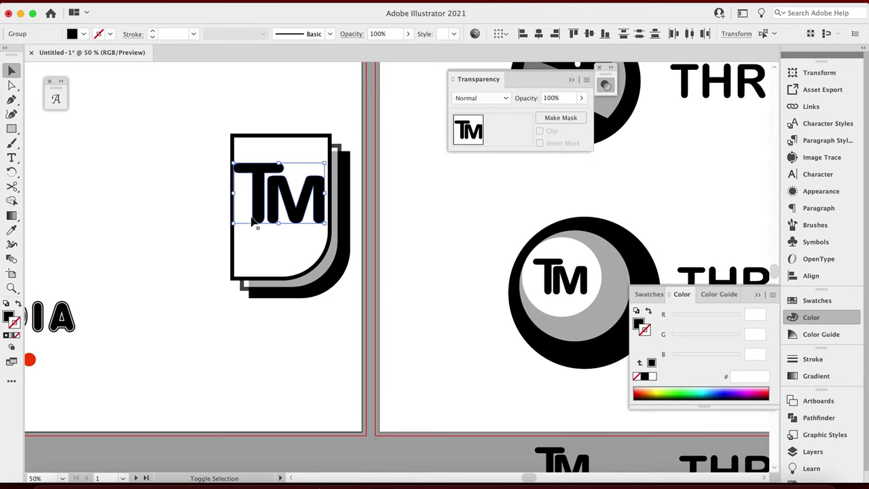
pyautogui.moveTo(237, 222)
pyautogui.mouseDown()
pyautogui.moveTo(200, 275)
pyautogui.moveTo(241, 218)
pyautogui.mouseUp()
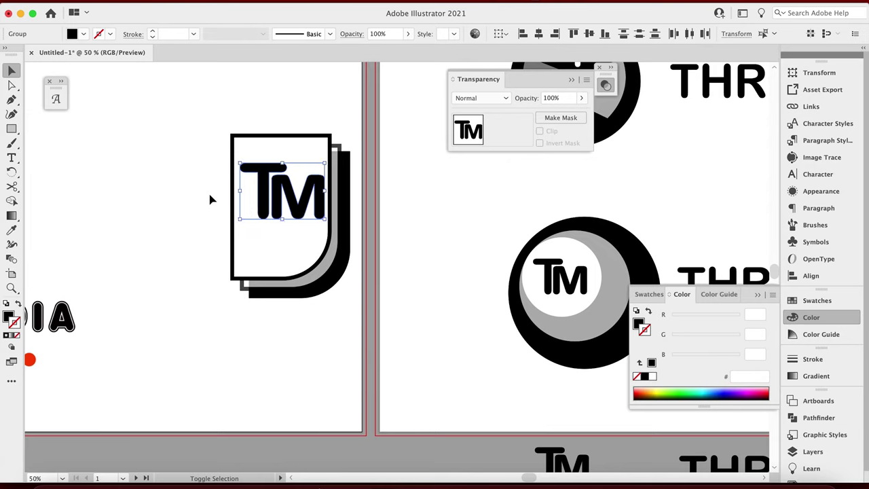
pyautogui.click(197, 187)
# Move the T up near the card's top and bring the M in beside it
pyautogui.moveTo(268, 192); pyautogui.dragTo(265, 171)
pyautogui.moveTo(297, 203); pyautogui.dragTo(296, 185)
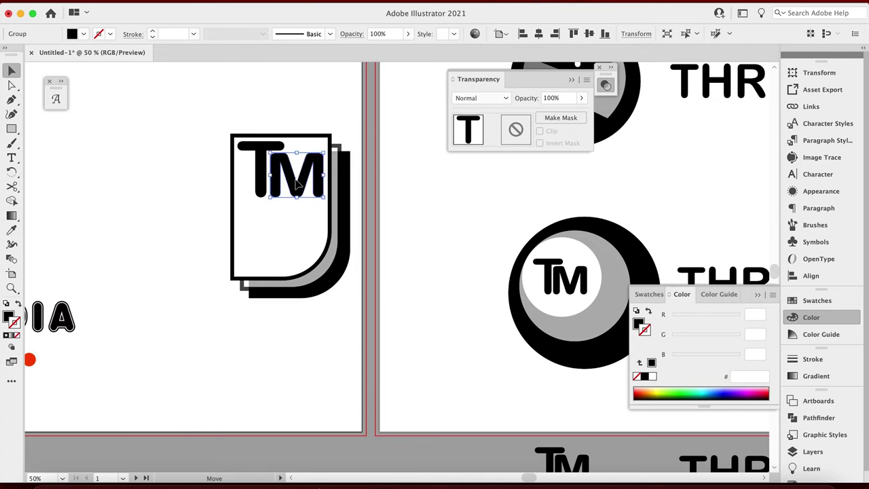
pyautogui.click(183, 170)
pyautogui.moveTo(188, 237); pyautogui.dragTo(146, 190)
pyautogui.press('a')
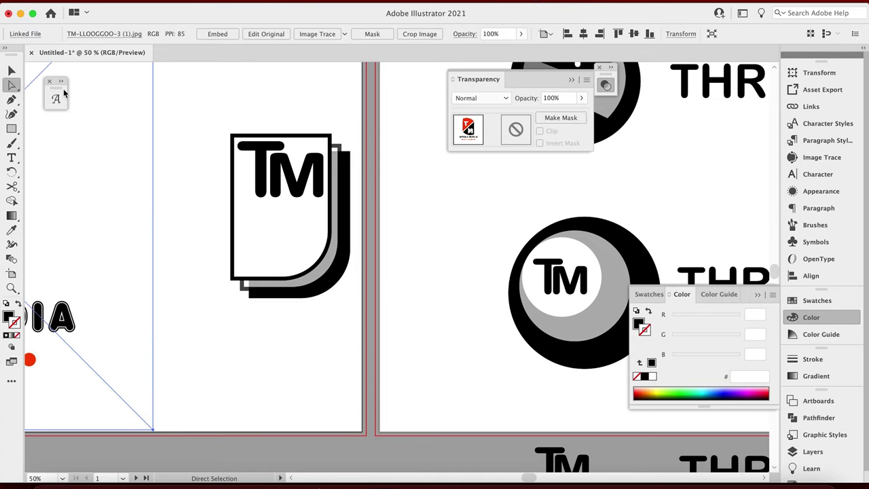
pyautogui.click(201, 109)
pyautogui.click(11, 70)
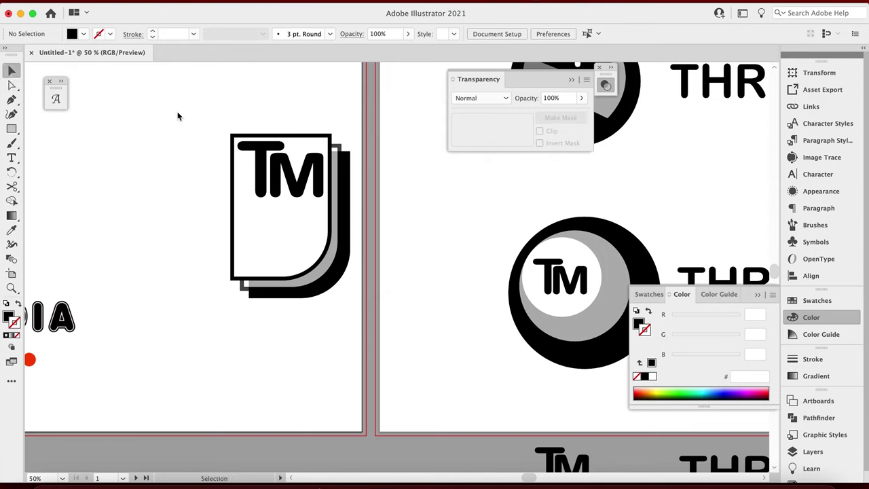
# Nudge the TM monogram down and lower the top edges of the card frames
pyautogui.click(261, 170)
pyautogui.keyDown('shift'); pyautogui.click(303, 178); pyautogui.keyUp('shift')
pyautogui.hotkey('shift', 'Down')
pyautogui.hotkey('shift', 'Down')
pyautogui.hotkey('shift', 'Down')
pyautogui.hotkey('shift', 'Down')
pyautogui.hotkey('shift', 'Down')
pyautogui.hotkey('shift', 'Down')
pyautogui.hotkey('shift', 'Down')
pyautogui.hotkey('shift', 'Down')
pyautogui.hotkey('shift', 'Down')
pyautogui.hotkey('shift', 'Down')
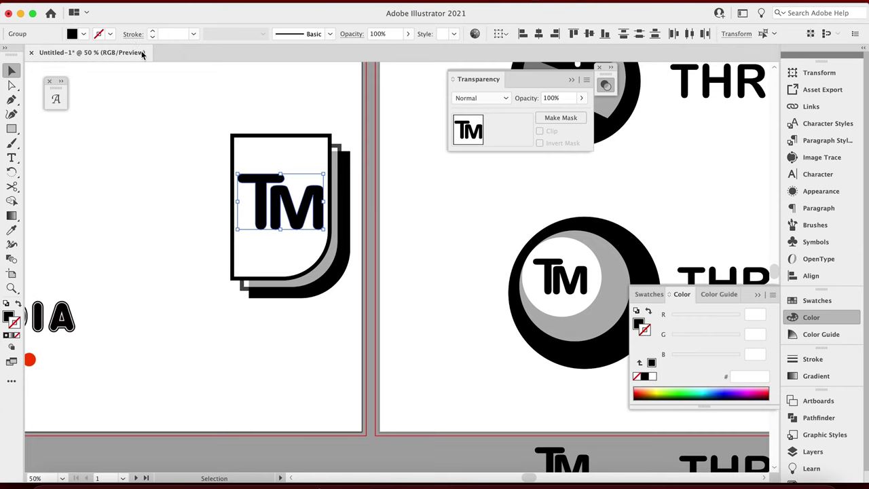
pyautogui.press('super+shift+a')
pyautogui.click(11, 85)
pyautogui.click(288, 158)
pyautogui.moveTo(213, 95); pyautogui.dragTo(356, 170)
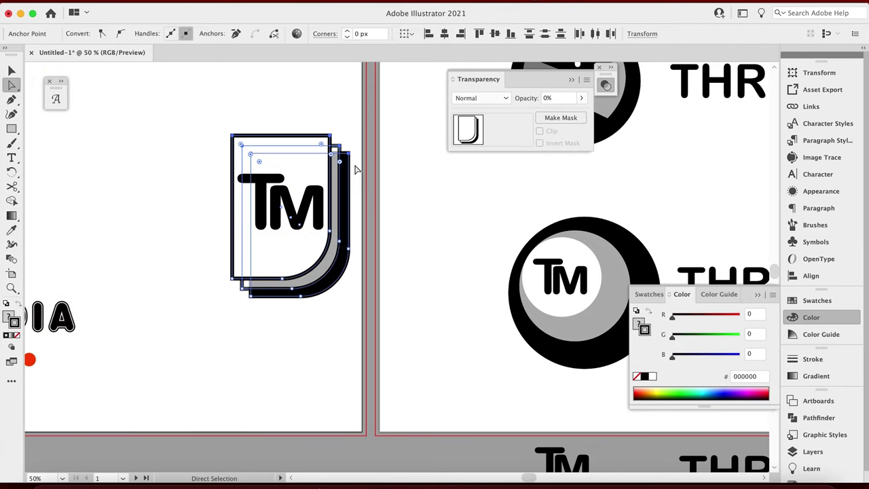
pyautogui.hotkey('shift', 'Down')
pyautogui.hotkey('shift', 'Down')
pyautogui.hotkey('shift', 'Down')
pyautogui.hotkey('shift', 'Down')
pyautogui.hotkey('shift', 'Down')
pyautogui.hotkey('shift', 'Down')
pyautogui.hotkey('shift', 'Down')
pyautogui.hotkey('shift', 'Down')
pyautogui.hotkey('shift', 'Down')
pyautogui.hotkey('shift', 'Down')
pyautogui.hotkey('shift', 'Down')
pyautogui.hotkey('shift', 'Down')
pyautogui.hotkey('shift', 'Down')
pyautogui.hotkey('shift', 'Down')
pyautogui.click(268, 134)
# Nudge the whole TM monogram down into the shortened card, then zoom out
pyautogui.click(260, 205)
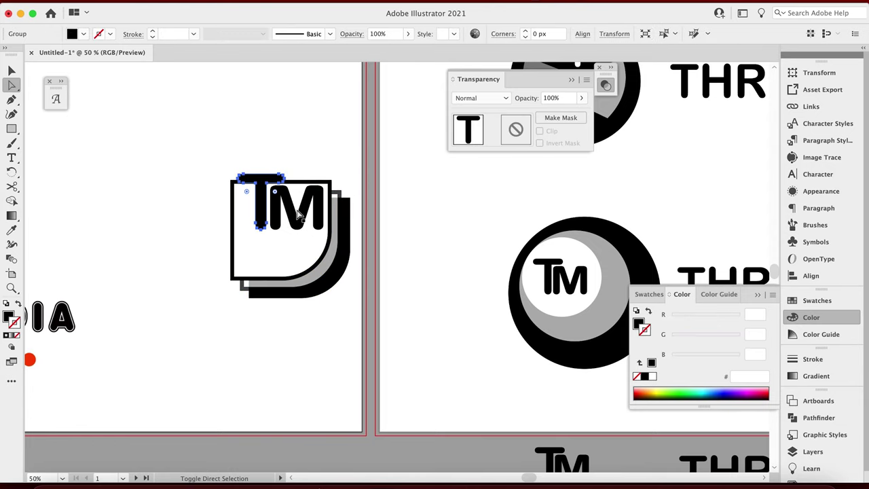
pyautogui.press('v')
pyautogui.click(297, 212)
pyautogui.click(297, 210)
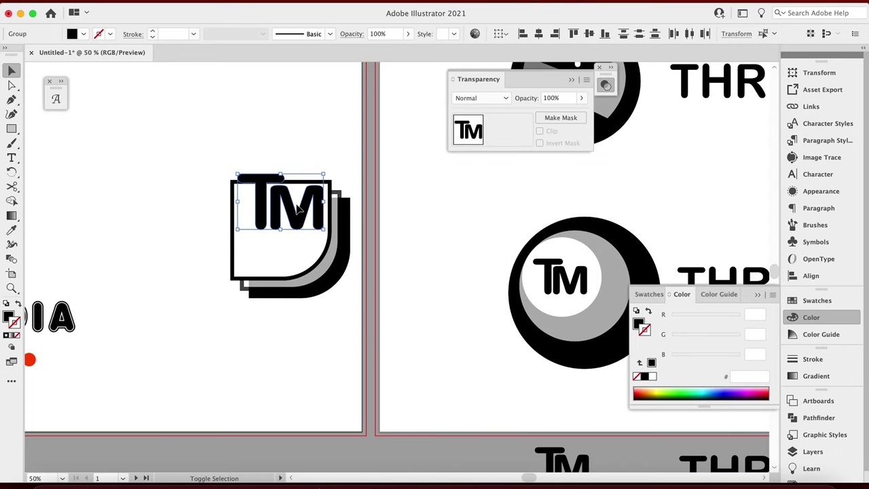
pyautogui.hotkey('shift', 'Down')
pyautogui.hotkey('shift', 'Down')
pyautogui.hotkey('shift', 'Down')
pyautogui.hotkey('shift', 'Down')
pyautogui.hotkey('shift', 'Down')
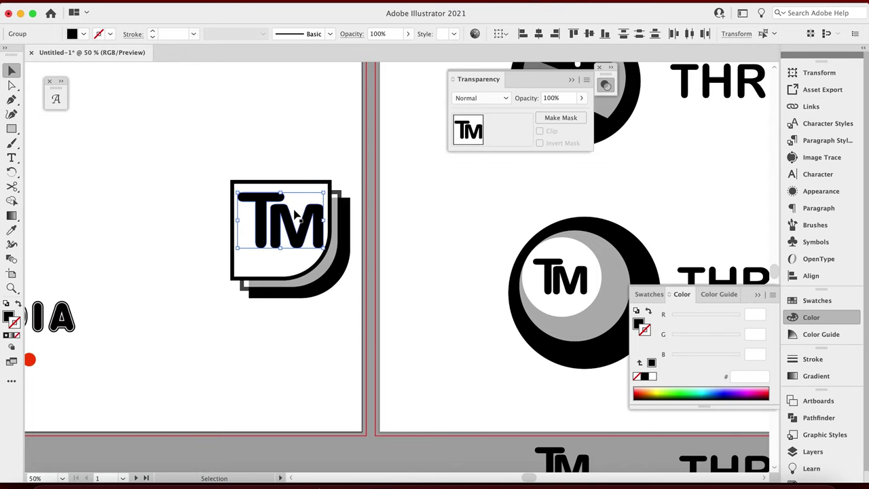
pyautogui.click(225, 143)
pyautogui.press('super+minus')
pyautogui.press('super+minus')
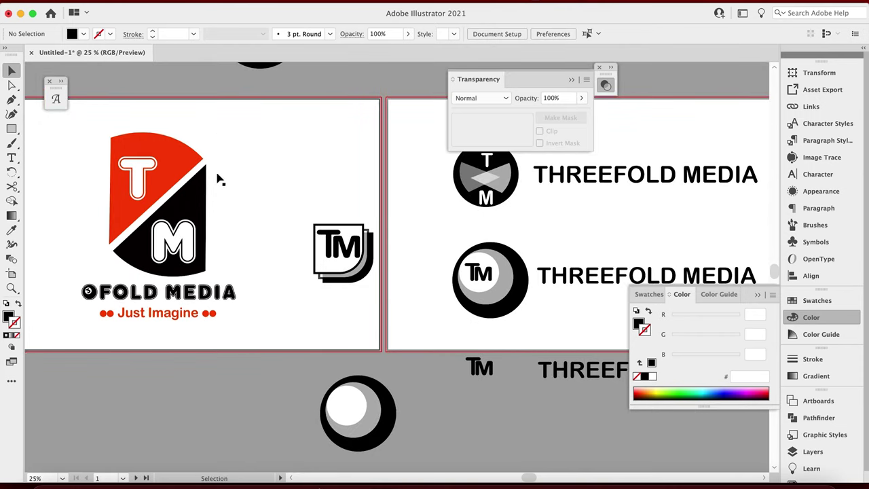
# Select every part of the TM badge and rotate it counter-clockwise
pyautogui.click(348, 253)
pyautogui.click(363, 212)
pyautogui.click(373, 231)
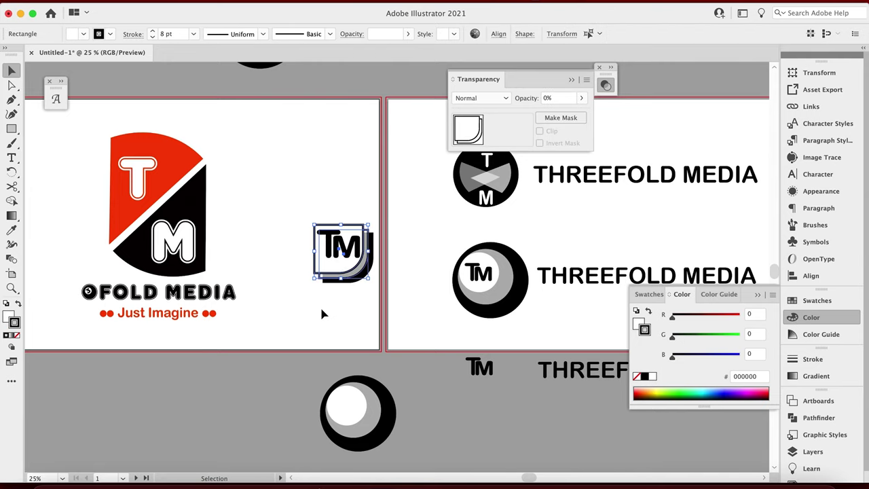
pyautogui.click(291, 274)
pyautogui.moveTo(291, 265); pyautogui.dragTo(332, 294)
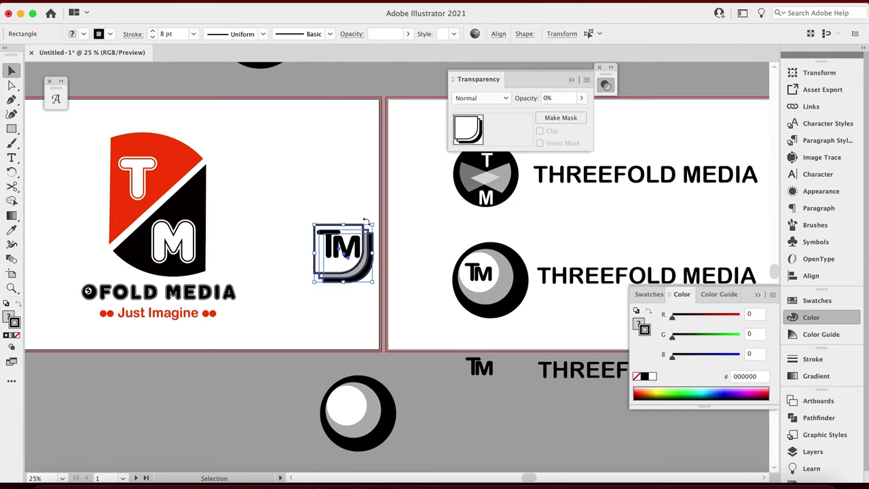
pyautogui.moveTo(377, 221); pyautogui.dragTo(305, 221)
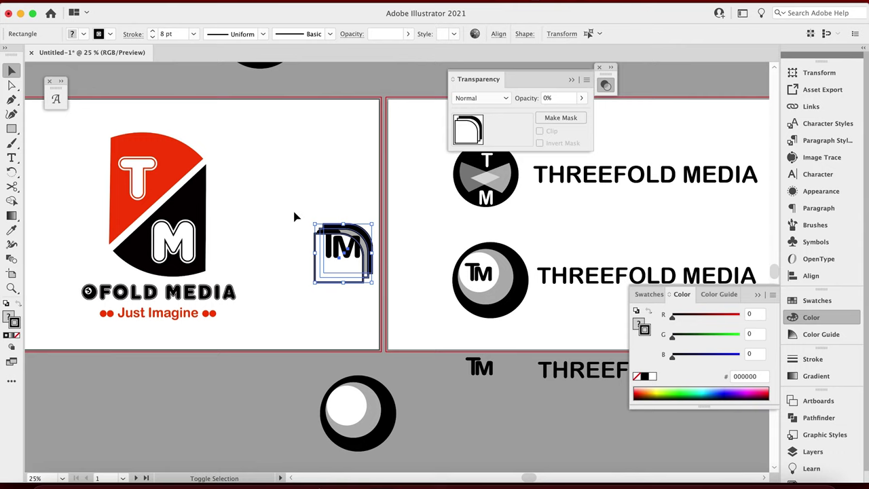
# Fine-tune the rotated badge's position, shifting it up and slightly right
pyautogui.hotkey('shift', 'Up')
pyautogui.hotkey('shift', 'Up')
pyautogui.hotkey('shift', 'Up')
pyautogui.hotkey('shift', 'Up')
pyautogui.hotkey('shift', 'Up')
pyautogui.hotkey('shift', 'Up')
pyautogui.hotkey('shift', 'Up')
pyautogui.hotkey('shift', 'Right')
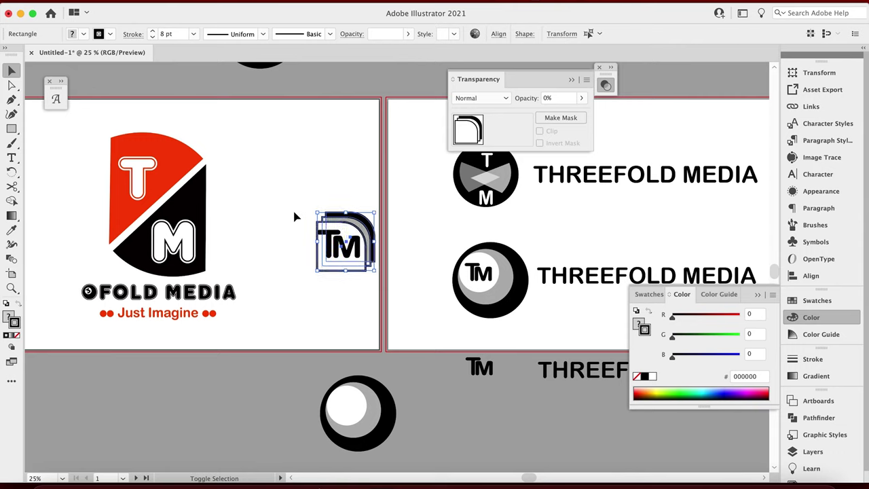
pyautogui.hotkey('shift', 'Left')
pyautogui.hotkey('shift', 'Right')
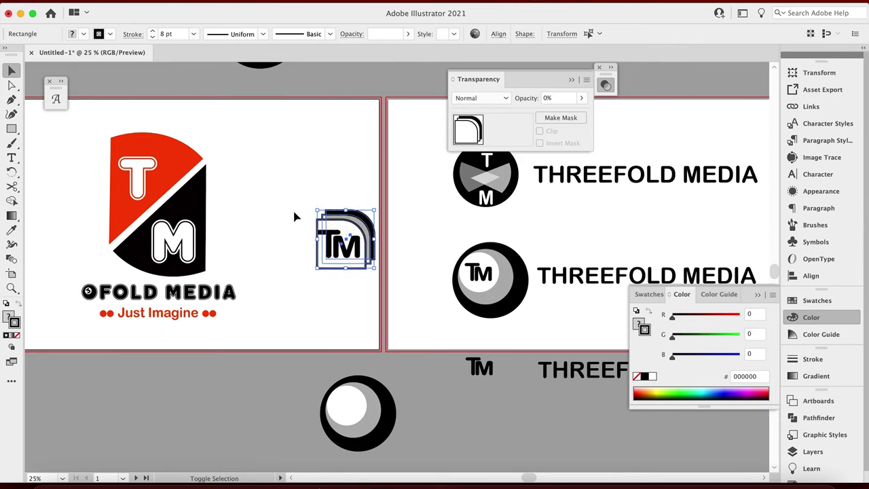
pyautogui.hotkey('shift', 'Left')
pyautogui.hotkey('shift', 'Up')
pyautogui.hotkey('shift', 'Right')
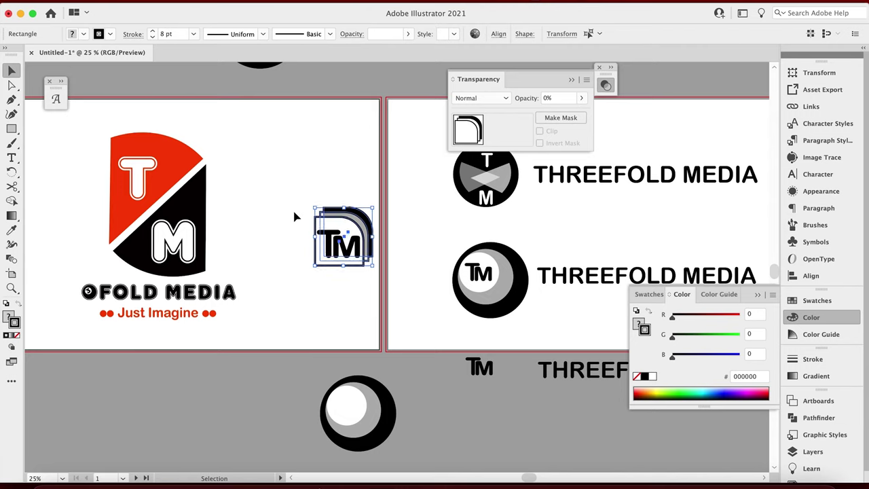
pyautogui.click(291, 205)
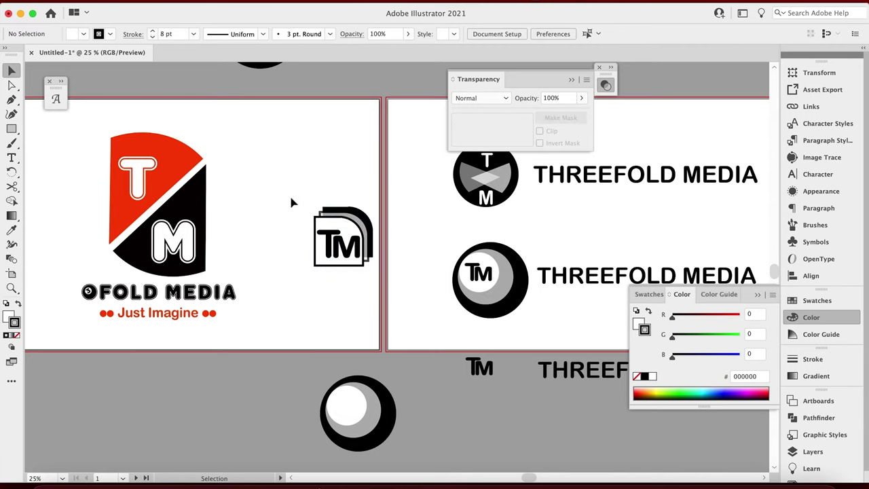
# Turn the TM rectangle's outline grey, then remove that outline entirely
pyautogui.click(372, 244)
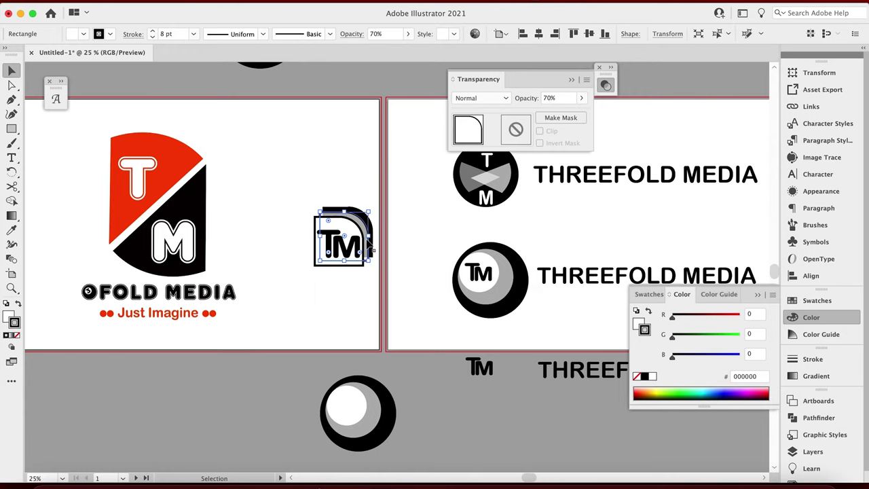
pyautogui.click(551, 99)
pyautogui.click(110, 34)
pyautogui.click(61, 91)
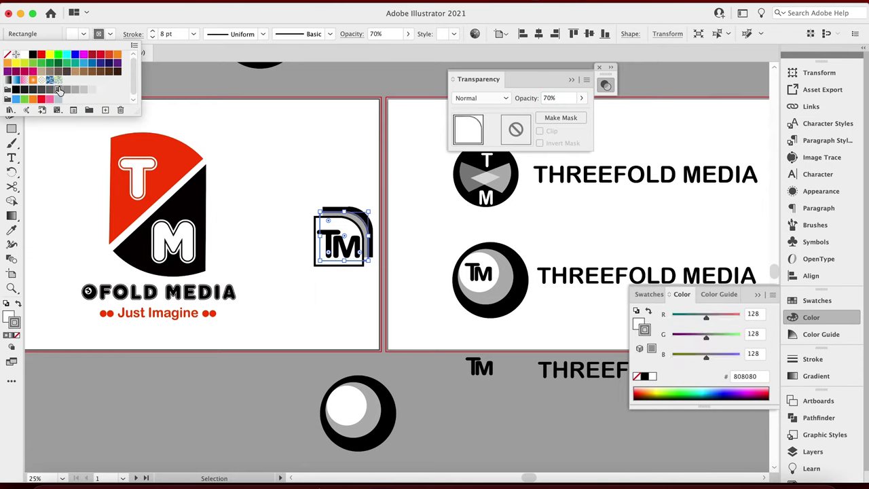
pyautogui.click(270, 144)
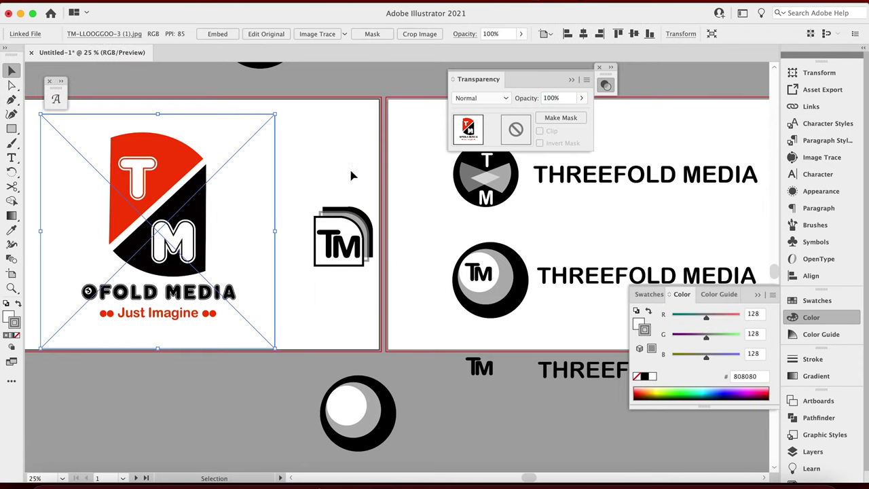
pyautogui.click(371, 236)
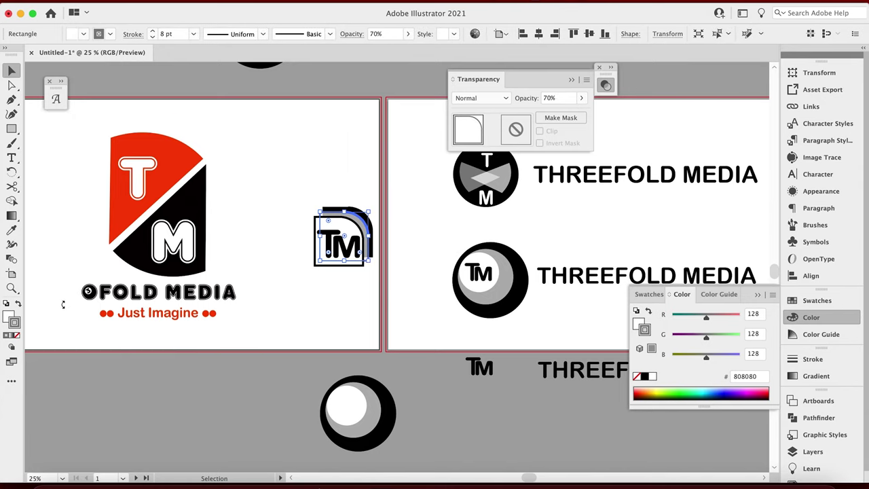
pyautogui.click(13, 334)
pyautogui.click(302, 175)
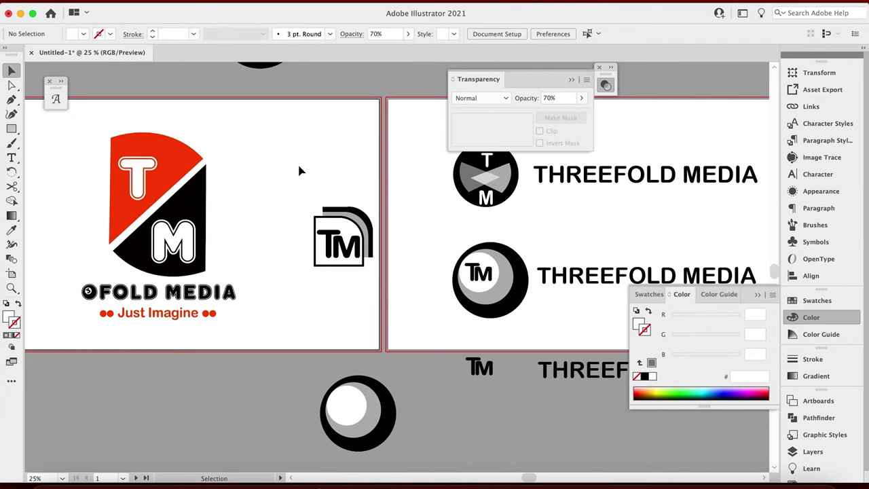
# Remove the outline from the arc shape behind the TM mark
pyautogui.click(345, 212)
pyautogui.click(14, 336)
pyautogui.click(242, 194)
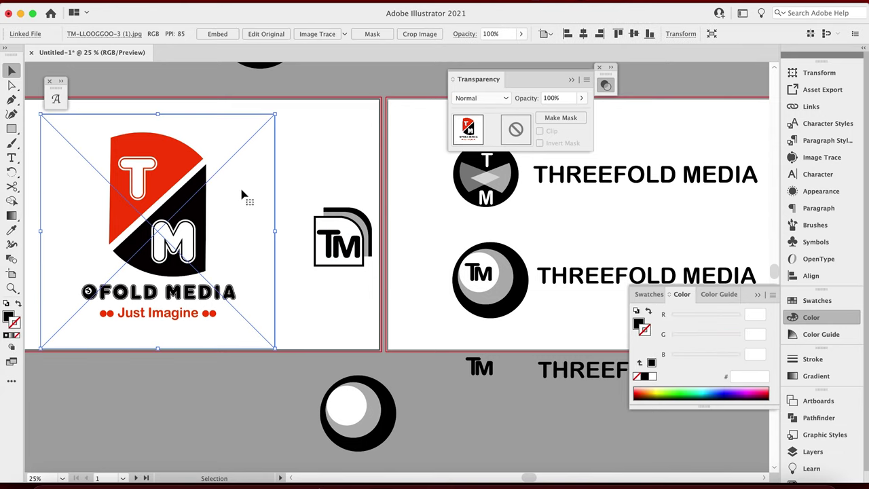
pyautogui.click(306, 224)
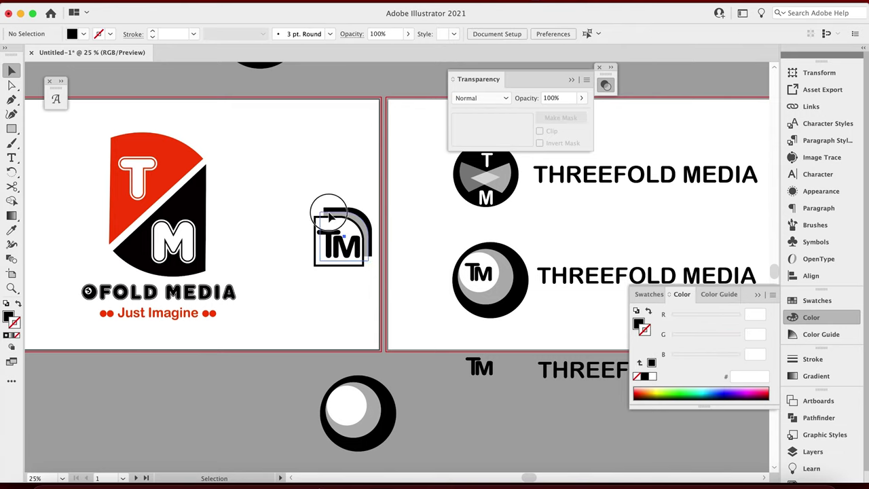
pyautogui.click(330, 217)
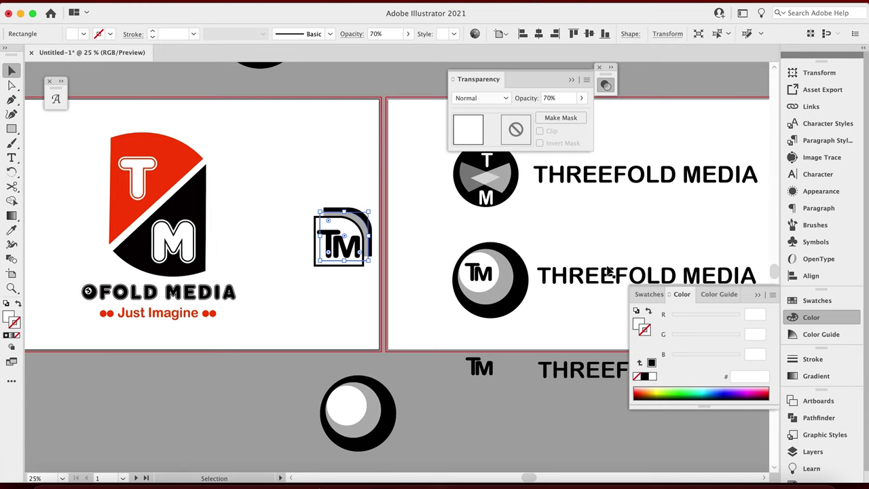
pyautogui.click(353, 320)
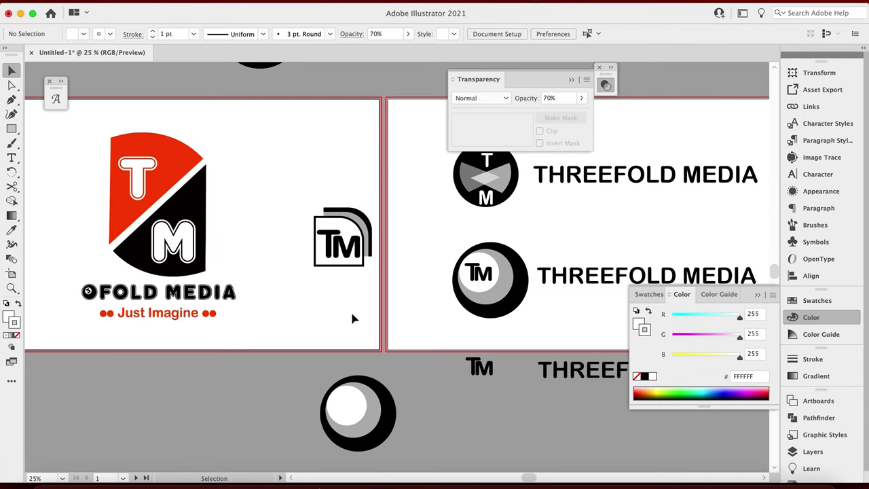
# Set the TM rectangle's outline weight to 8 pt
pyautogui.click(369, 231)
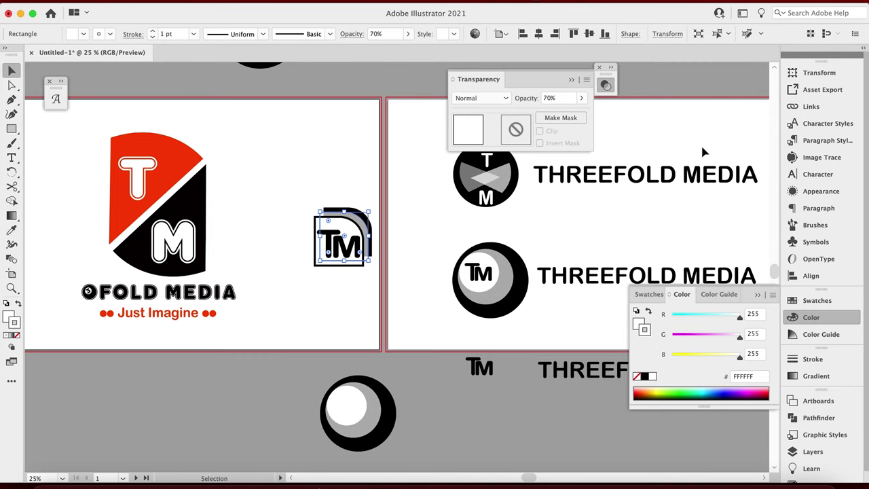
pyautogui.click(152, 31)
pyautogui.click(153, 32)
pyautogui.click(152, 31)
pyautogui.click(153, 37)
pyautogui.click(288, 123)
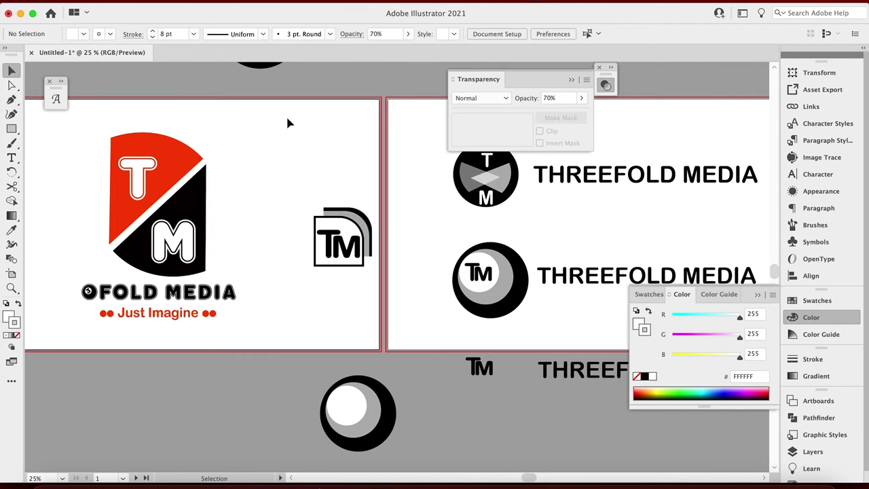
# Remove the TM square's outline, then undo to keep its black outline
pyautogui.click(347, 231)
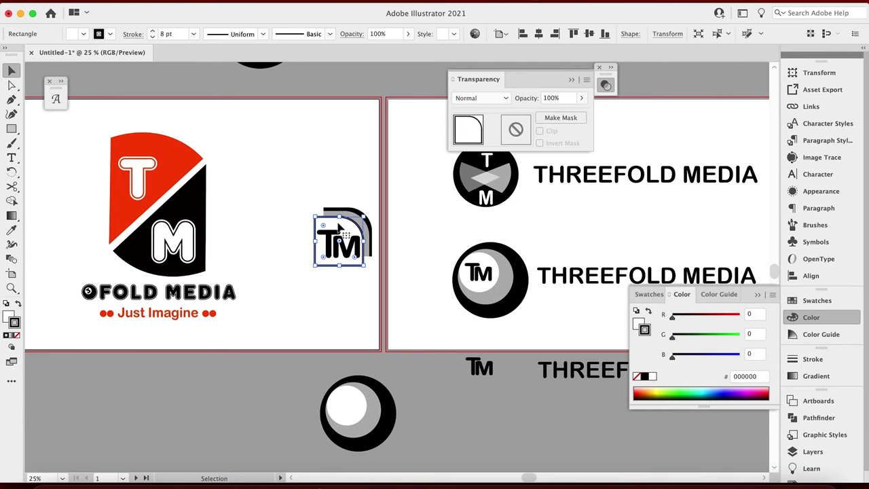
pyautogui.click(19, 334)
pyautogui.click(248, 232)
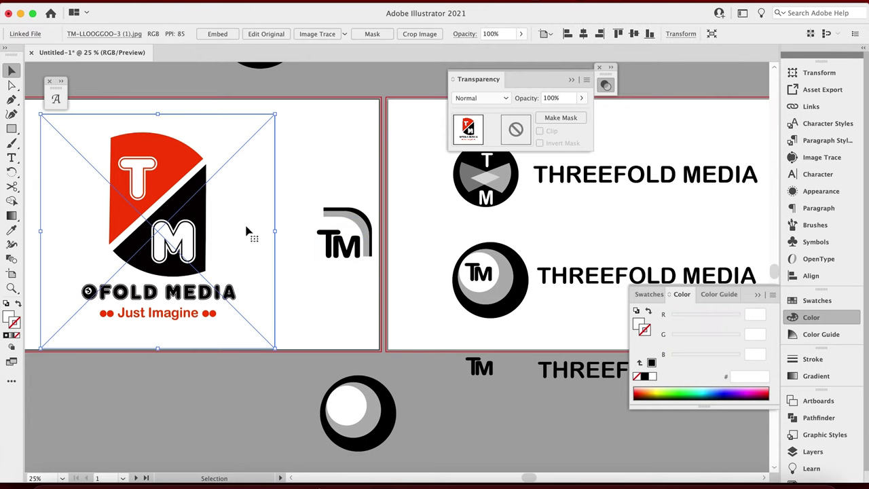
pyautogui.click(351, 233)
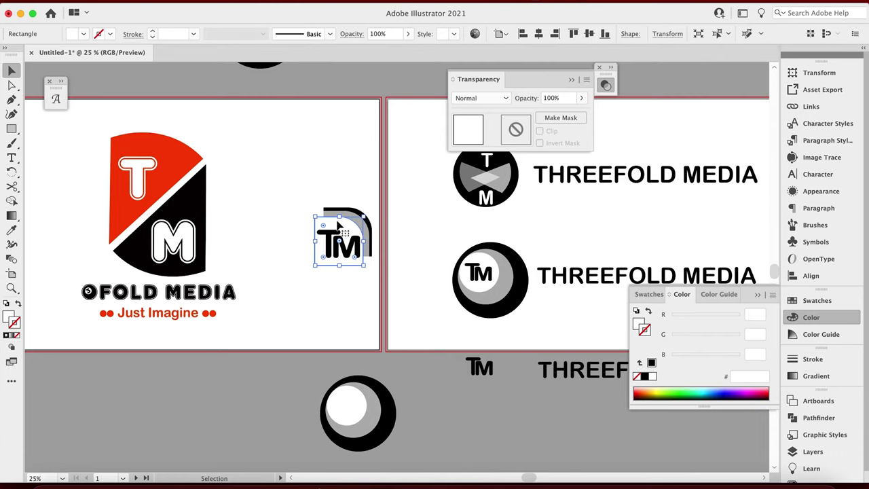
pyautogui.press('super+z')
pyautogui.click(291, 199)
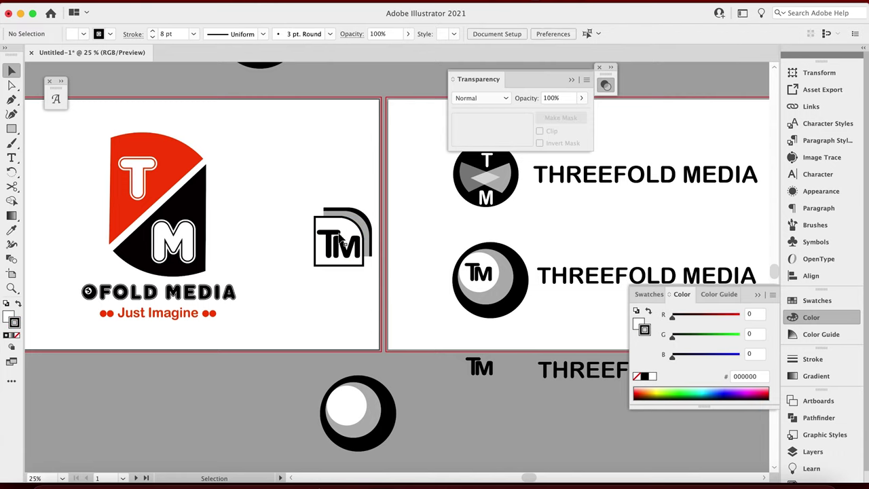
# Select the T and M letters and shift the T left over the frame's edge
pyautogui.click(341, 242)
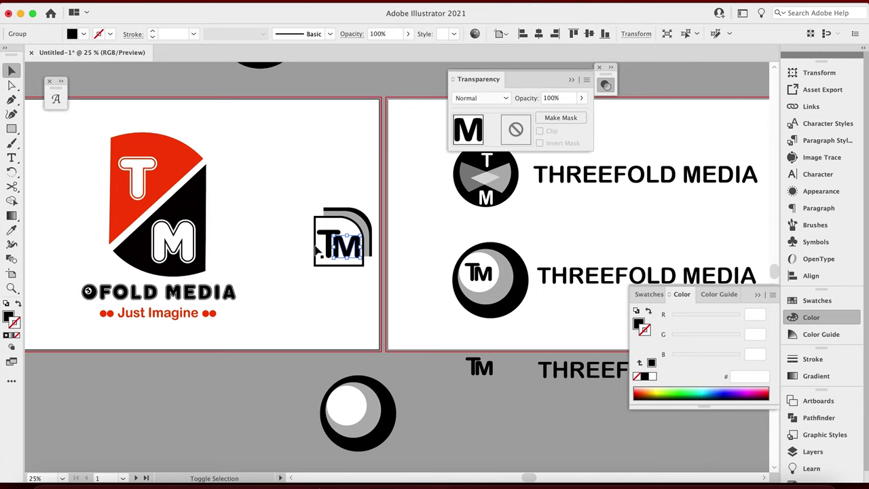
pyautogui.click(328, 245)
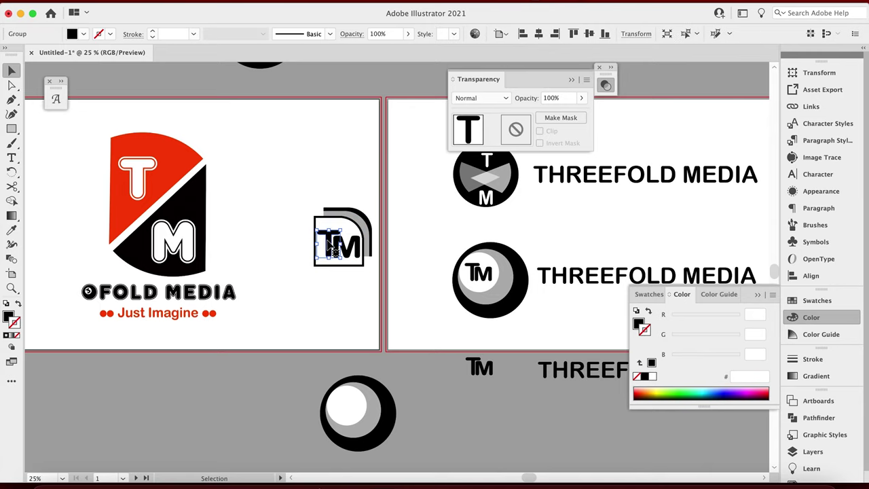
pyautogui.keyDown('shift'); pyautogui.click(355, 251); pyautogui.keyUp('shift')
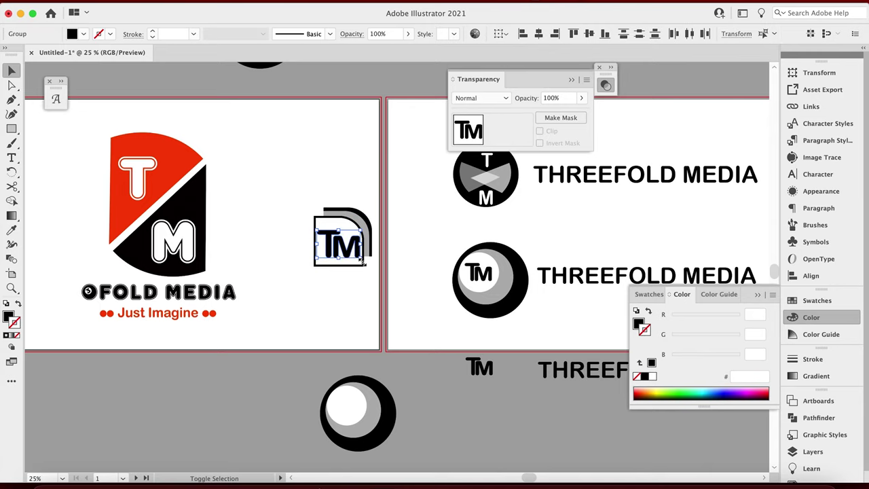
pyautogui.click(273, 233)
pyautogui.click(303, 192)
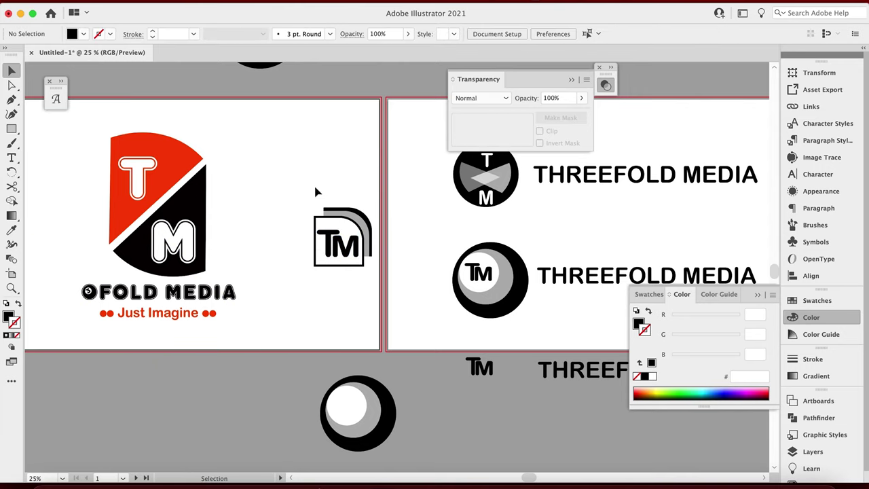
pyautogui.moveTo(329, 244); pyautogui.dragTo(318, 251)
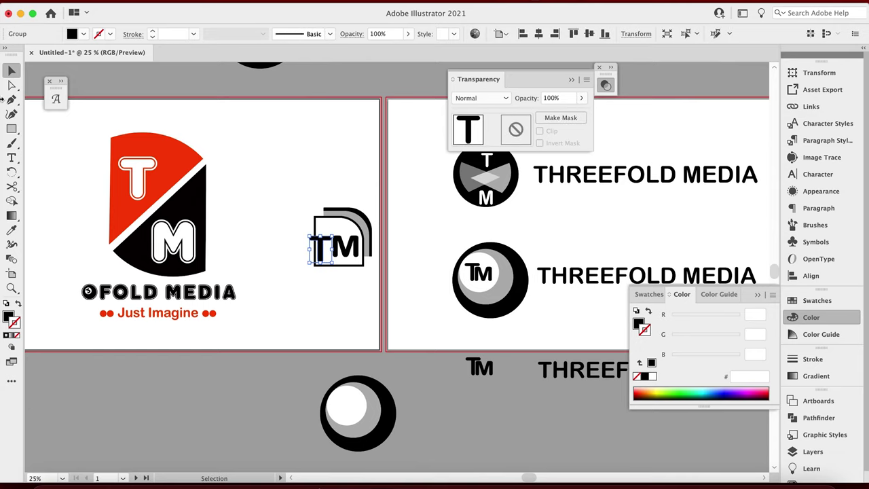
# Raise the T stem's bottom anchors with Direct Selection to shorten the stem
pyautogui.click(11, 85)
pyautogui.press('super+equal')
pyautogui.press('super+equal')
pyautogui.press('super+equal')
pyautogui.press('super+equal')
pyautogui.press('super+equal')
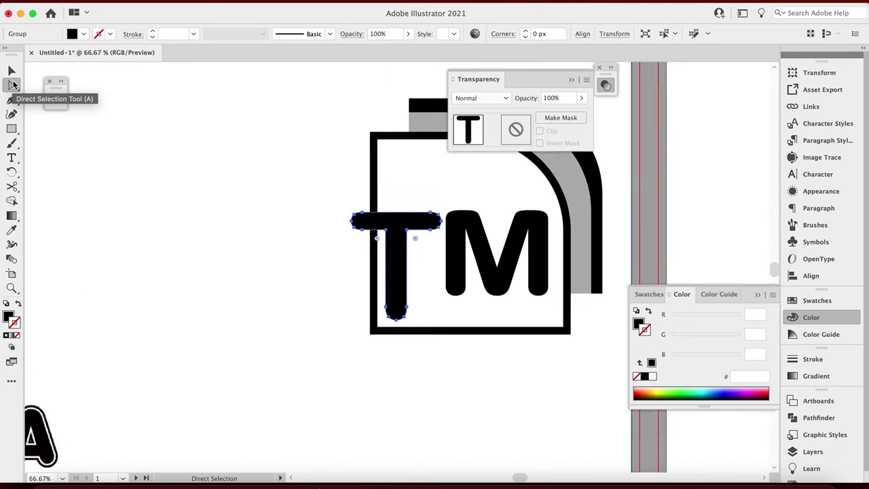
pyautogui.click(380, 332)
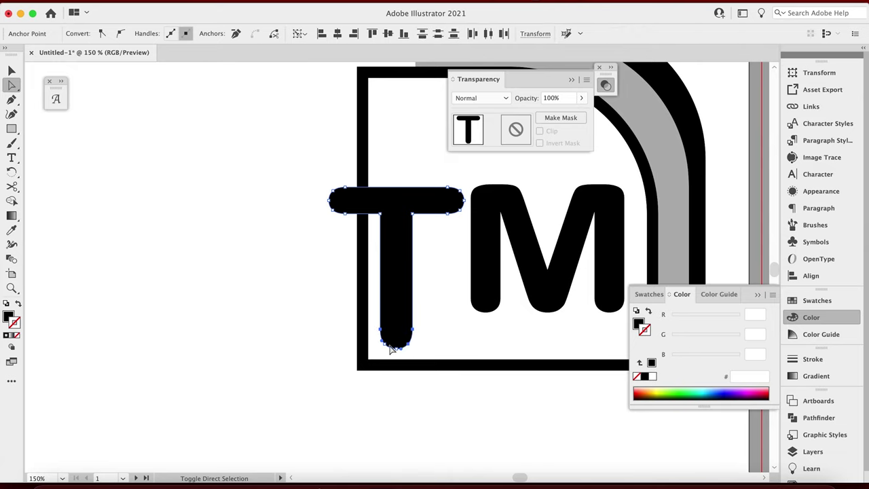
pyautogui.moveTo(400, 351); pyautogui.dragTo(398, 313)
# Add a horizontal ruler guide at the stem's bottom and snap the stem's anchor to it
pyautogui.press('super+r')
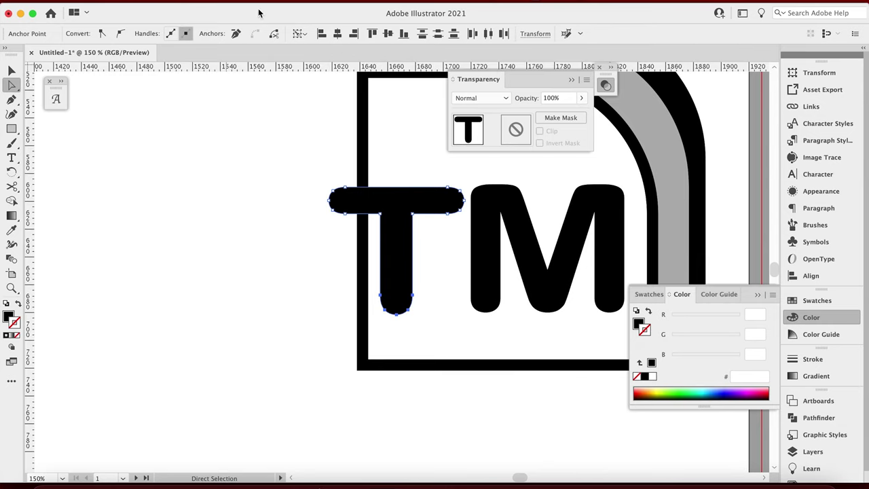
pyautogui.moveTo(281, 68); pyautogui.dragTo(349, 313)
pyautogui.click(397, 319)
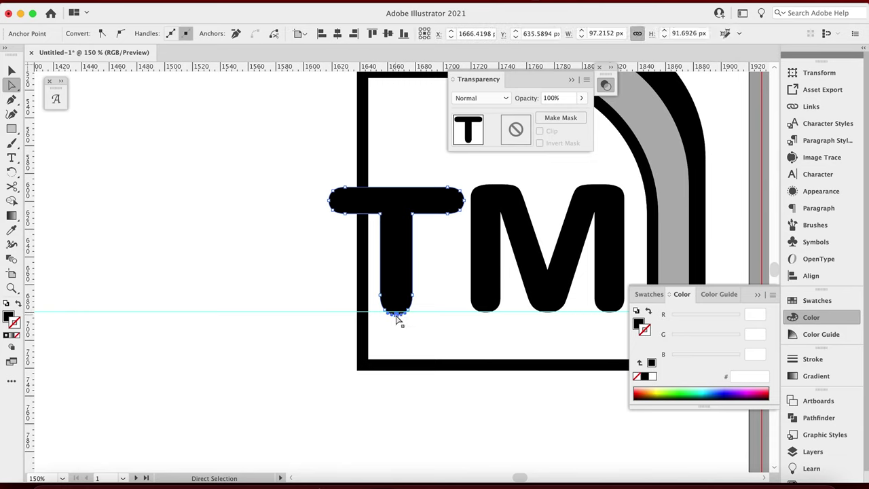
pyautogui.click(408, 310)
pyautogui.moveTo(383, 299); pyautogui.dragTo(398, 312)
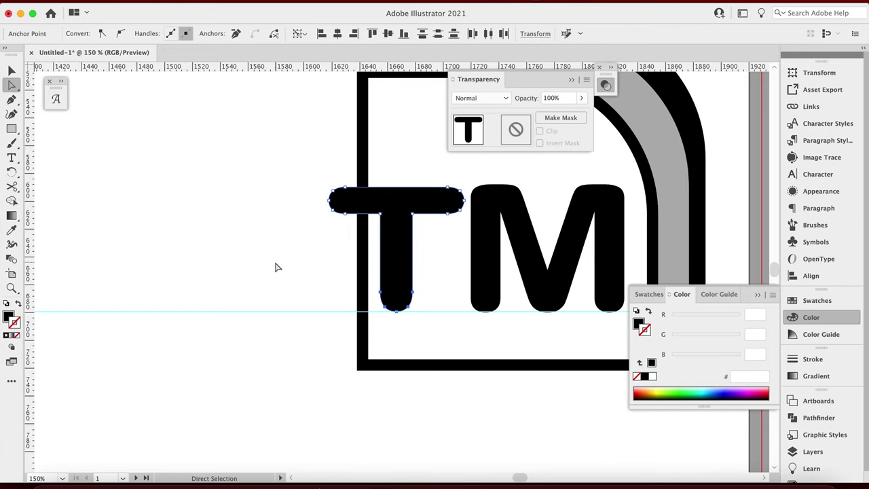
pyautogui.click(275, 267)
pyautogui.press('super+minus')
pyautogui.press('super+minus')
pyautogui.press('super+minus')
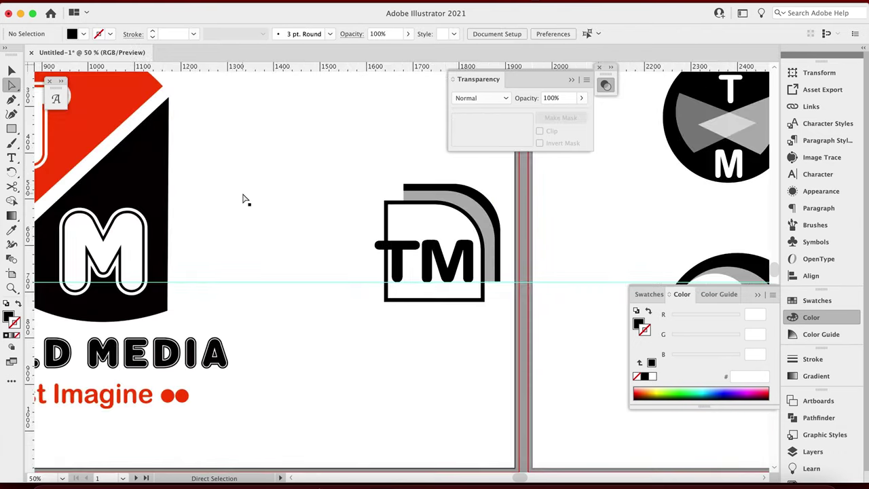
# Try moving the T up and right, then undo to keep it level with the M
pyautogui.press('v')
pyautogui.click(227, 216)
pyautogui.click(367, 246)
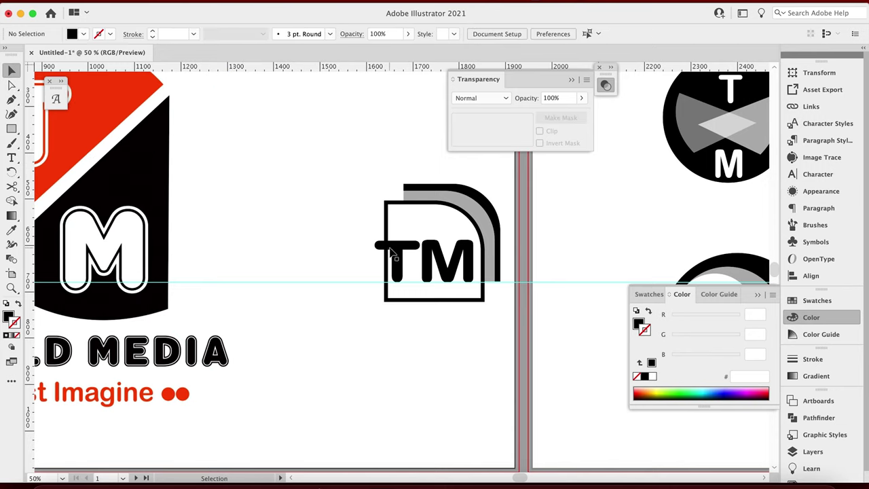
pyautogui.moveTo(402, 244); pyautogui.dragTo(411, 239)
pyautogui.click(352, 200)
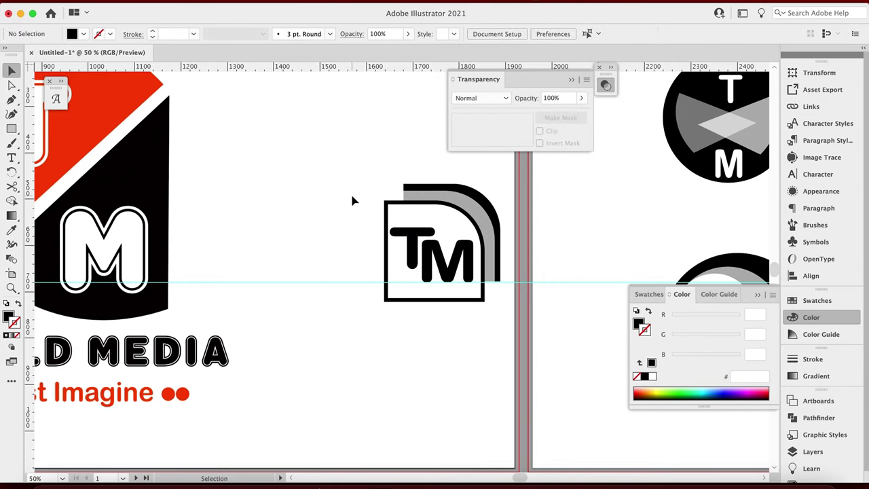
pyautogui.press('super+z')
pyautogui.click(312, 197)
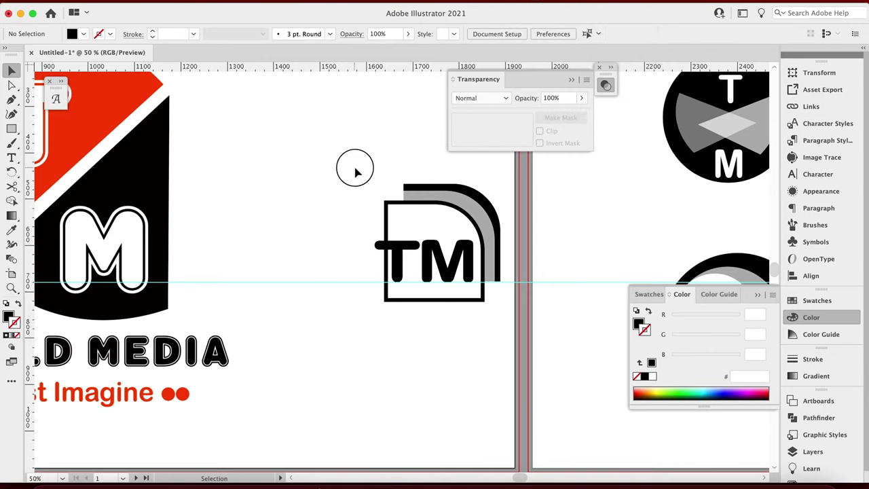
# Thin the rounded TM frame's outline to 4 pt
pyautogui.click(390, 226)
pyautogui.click(152, 38)
pyautogui.click(152, 37)
pyautogui.click(153, 37)
pyautogui.click(154, 38)
pyautogui.click(273, 117)
pyautogui.click(404, 214)
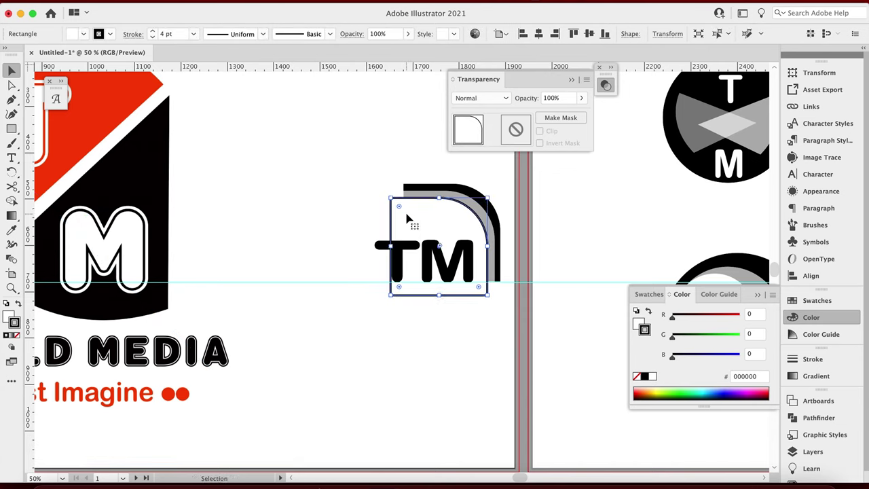
pyautogui.click(326, 159)
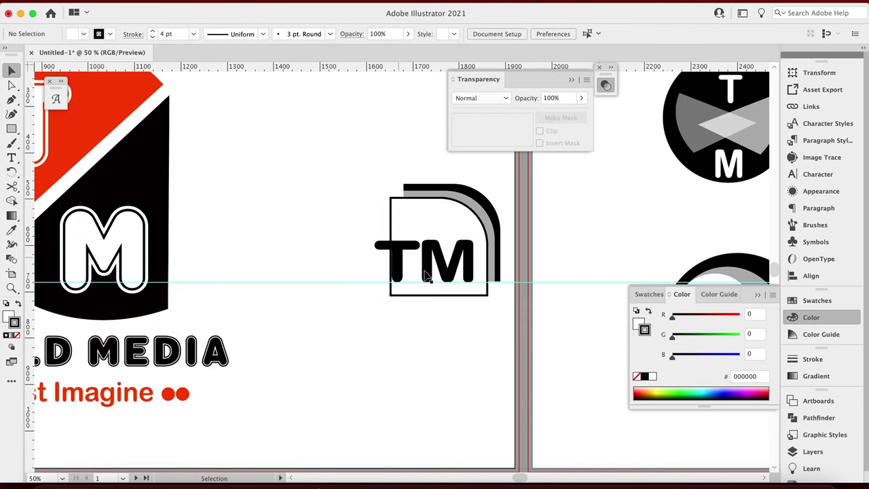
pyautogui.click(404, 267)
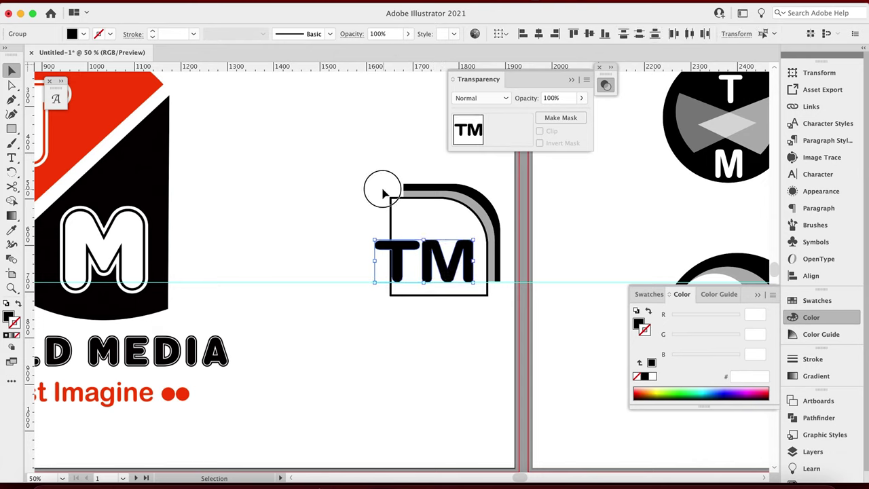
pyautogui.click(379, 177)
# Widen the rectangle behind the mark leftward and round its corners in the Transform panel
pyautogui.moveTo(379, 178); pyautogui.dragTo(459, 214)
pyautogui.moveTo(344, 144); pyautogui.dragTo(471, 225)
pyautogui.moveTo(389, 239); pyautogui.dragTo(374, 238)
pyautogui.hotkey('shift', 'F8')
pyautogui.click(662, 202)
pyautogui.click(539, 209)
pyautogui.click(379, 272)
pyautogui.click(727, 207)
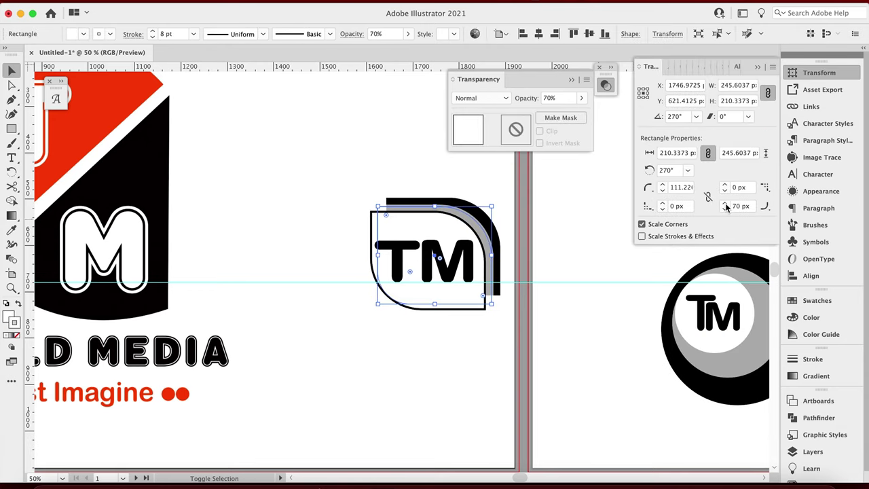
pyautogui.click(374, 88)
# Move the finished TM mark beside the third THREEFOLD MEDIA wordmark
pyautogui.press('super+minus')
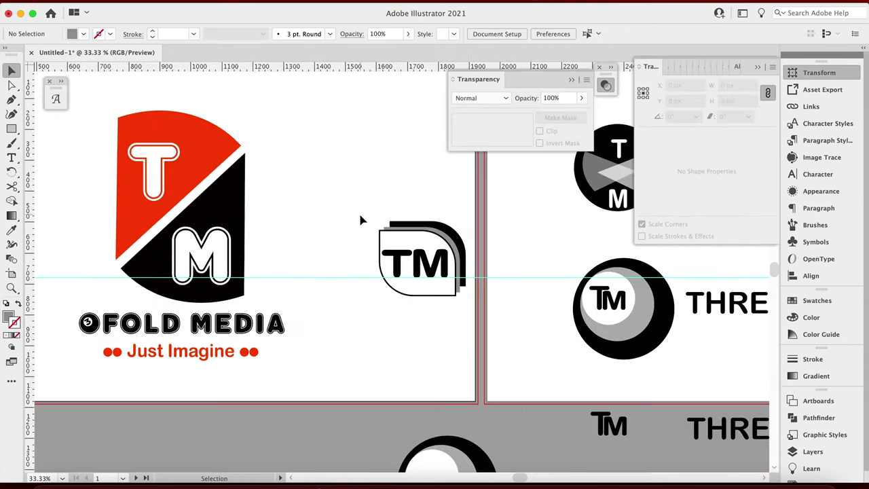
pyautogui.scroll(-2, 360, 219)
pyautogui.hscroll(4, 360, 219)
pyautogui.click(287, 184)
pyautogui.moveTo(286, 183); pyautogui.dragTo(483, 358)
pyautogui.click(209, 435)
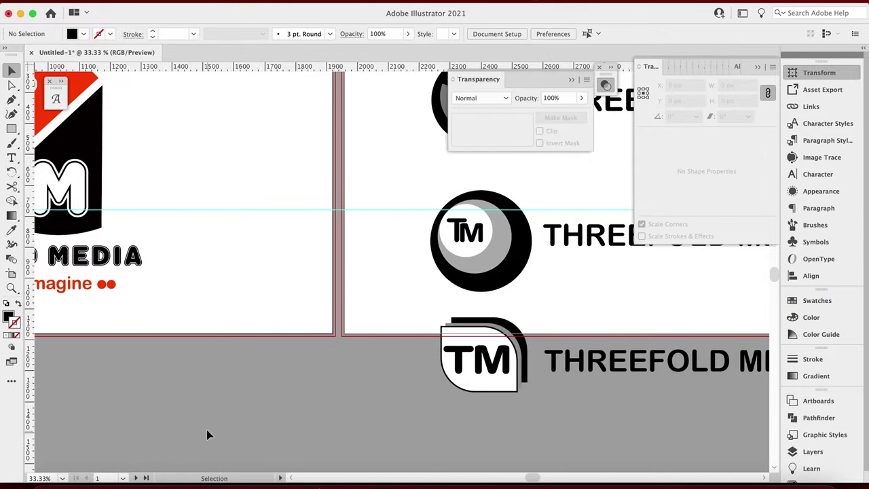
pyautogui.press('super+minus')
pyautogui.scroll(2, 233, 396)
pyautogui.hscroll(3, 233, 396)
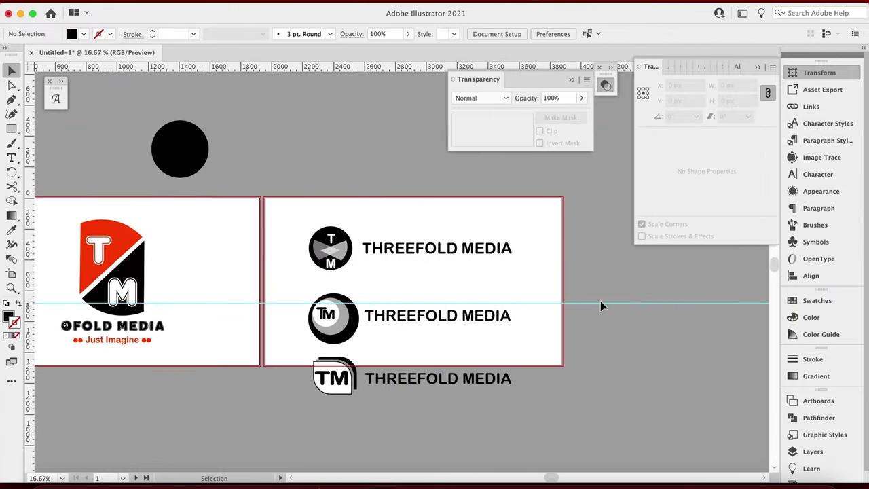
# Unlock the guides and delete the horizontal guide
pyautogui.click(278, 1)
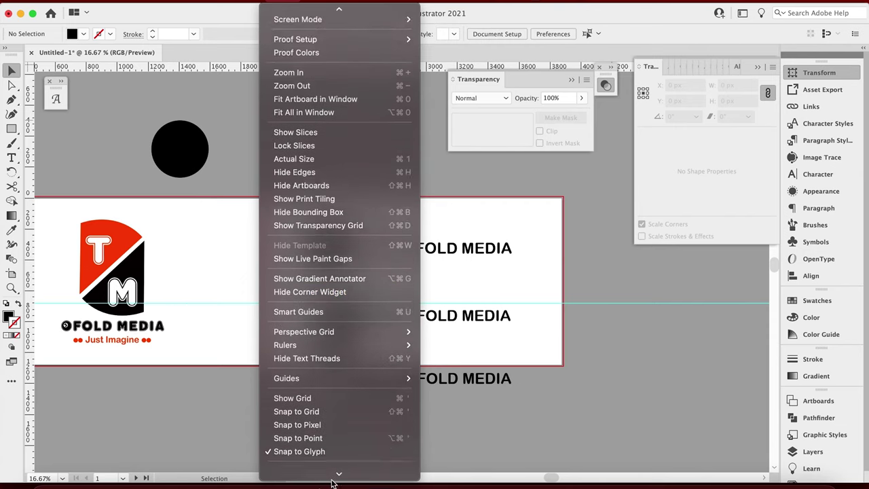
pyautogui.moveTo(332, 478)
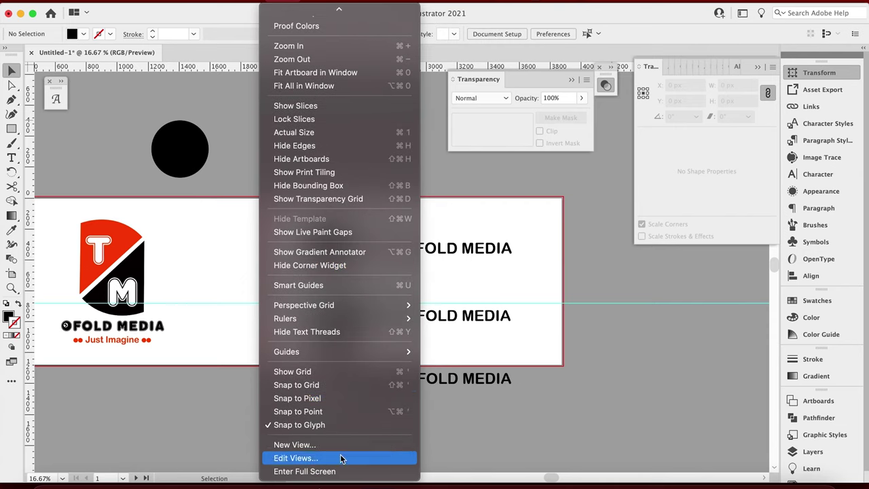
pyautogui.moveTo(364, 351)
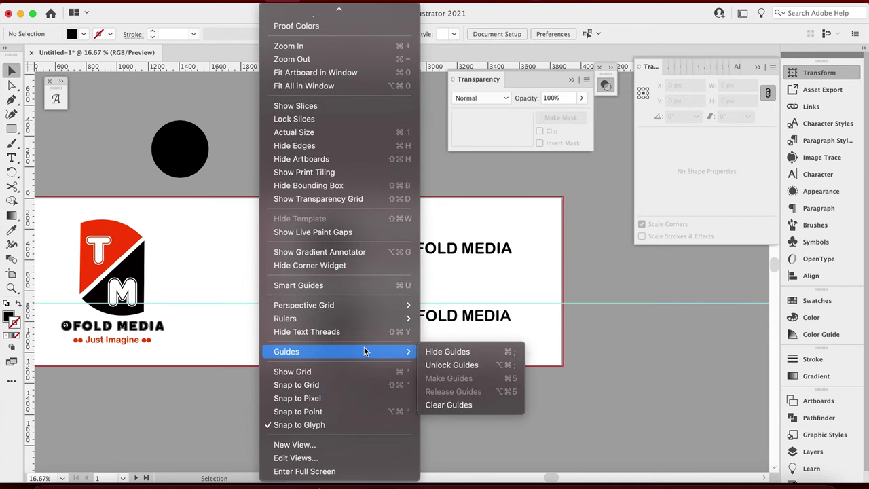
pyautogui.click(451, 366)
pyautogui.click(625, 304)
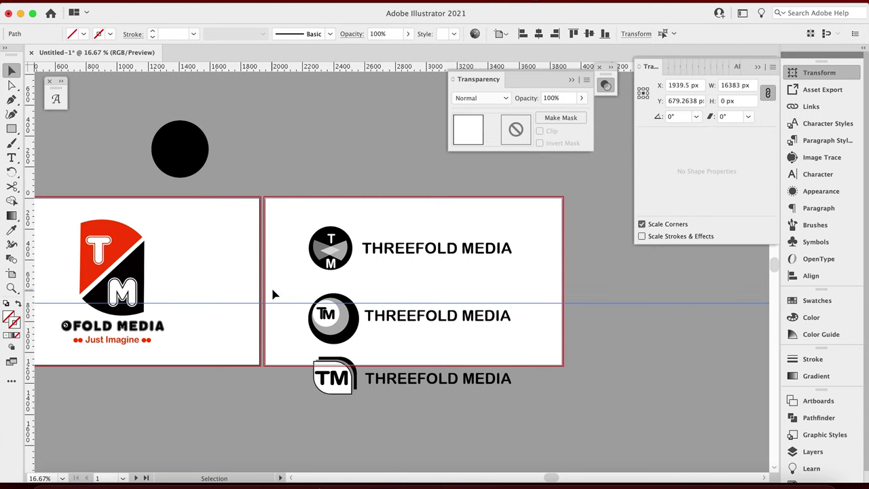
pyautogui.press('Delete')
# Nudge the three THREEFOLD MEDIA lockups up and scale them down to fit
pyautogui.moveTo(285, 213); pyautogui.dragTo(564, 414)
pyautogui.press('Up')
pyautogui.press('Up')
pyautogui.press('Up')
pyautogui.press('Up')
pyautogui.press('Up')
pyautogui.press('Up')
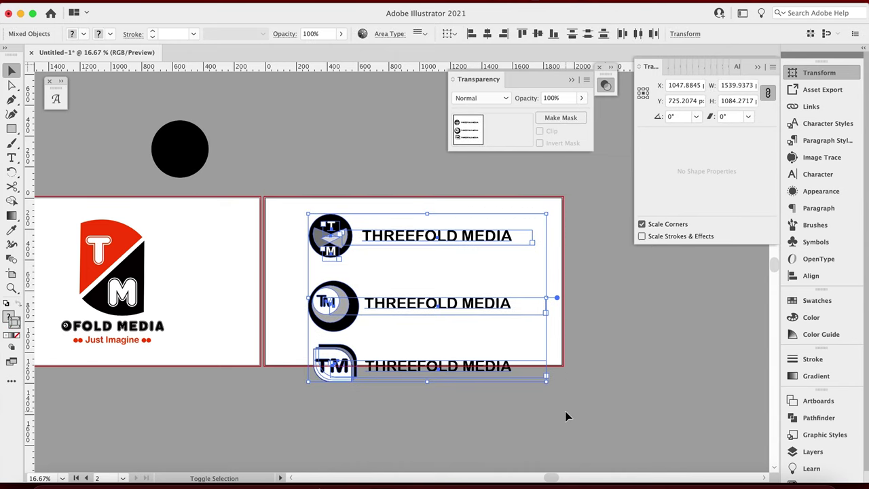
pyautogui.moveTo(549, 380); pyautogui.dragTo(516, 363)
pyautogui.click(435, 322)
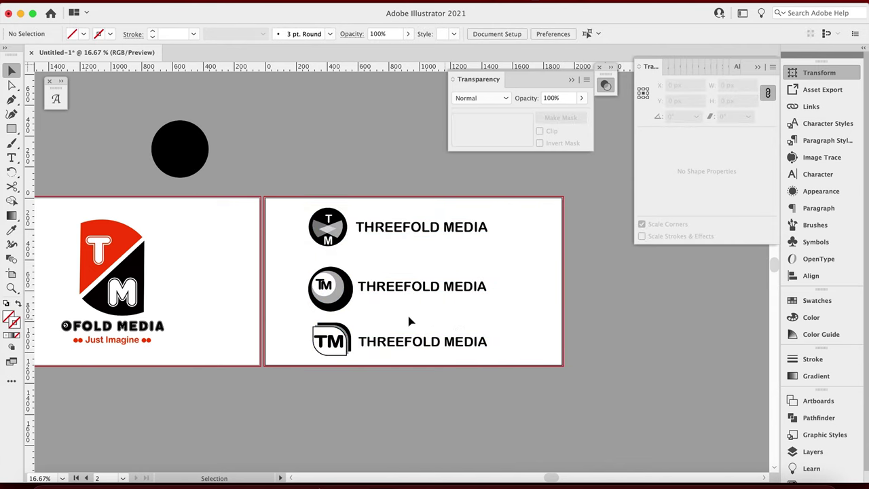
# Nudge the bottom wordmark text up and delete the space between THREEFOLD and MEDIA
pyautogui.click(396, 344)
pyautogui.press('Up')
pyautogui.press('Up')
pyautogui.press('Up')
pyautogui.press('Up')
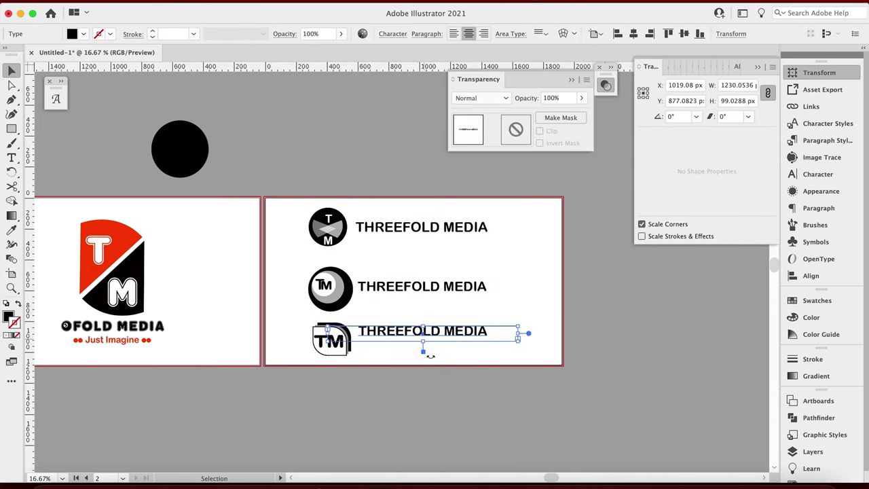
pyautogui.click(431, 413)
pyautogui.doubleClick(448, 332)
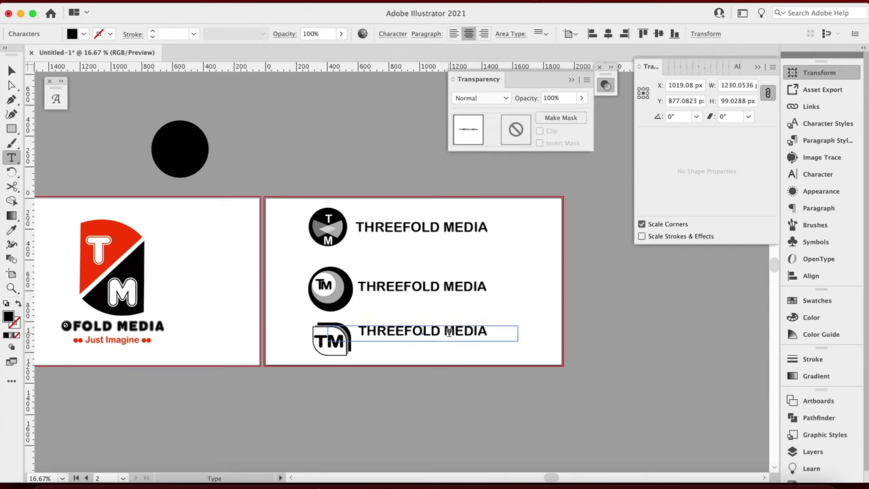
pyautogui.press('BackSpace')
# Break MEDIA onto a second line, enlarge the frame, left-align and nudge it right
pyautogui.hotkey('shift', 'End')
pyautogui.press('super+x')
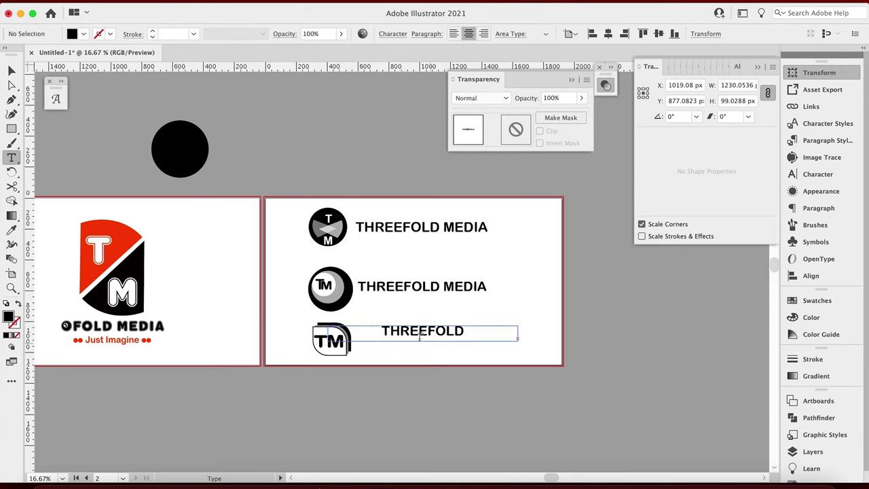
pyautogui.click(11, 70)
pyautogui.moveTo(423, 350); pyautogui.dragTo(423, 357)
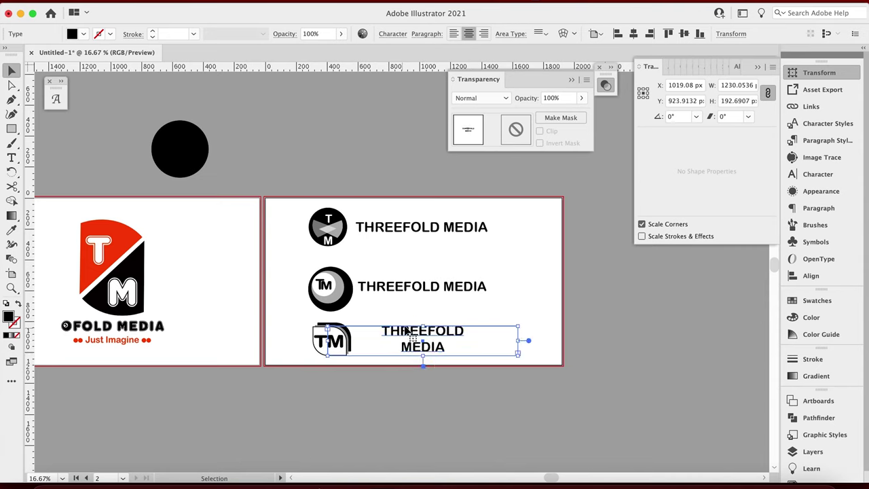
pyautogui.click(453, 34)
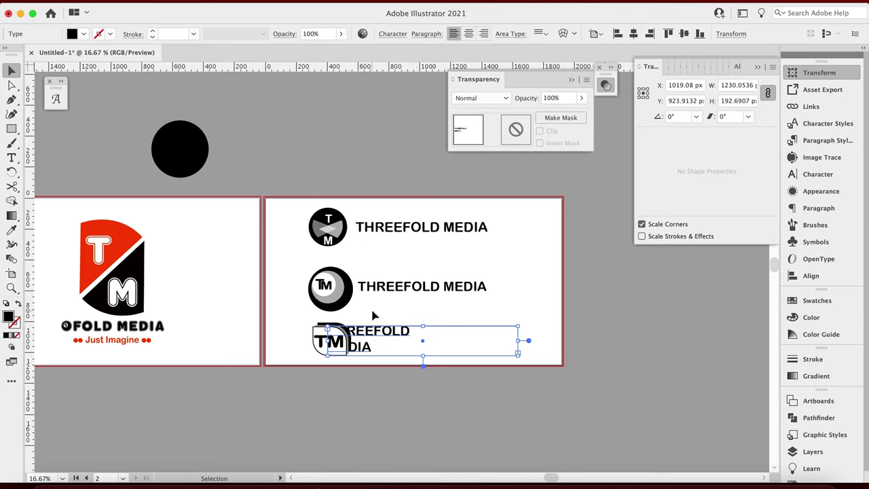
pyautogui.hotkey('shift', 'Right')
pyautogui.hotkey('shift', 'Right')
pyautogui.hotkey('shift', 'Right')
pyautogui.hotkey('shift', 'Right')
pyautogui.hotkey('shift', 'Right')
pyautogui.hotkey('shift', 'Right')
pyautogui.hotkey('shift', 'Right')
pyautogui.hotkey('shift', 'Right')
pyautogui.hotkey('shift', 'Right')
pyautogui.hotkey('shift', 'Right')
pyautogui.hotkey('shift', 'Right')
pyautogui.hotkey('shift', 'Right')
pyautogui.hotkey('shift', 'Right')
pyautogui.hotkey('shift', 'Right')
pyautogui.hotkey('shift', 'Right')
pyautogui.hotkey('shift', 'Right')
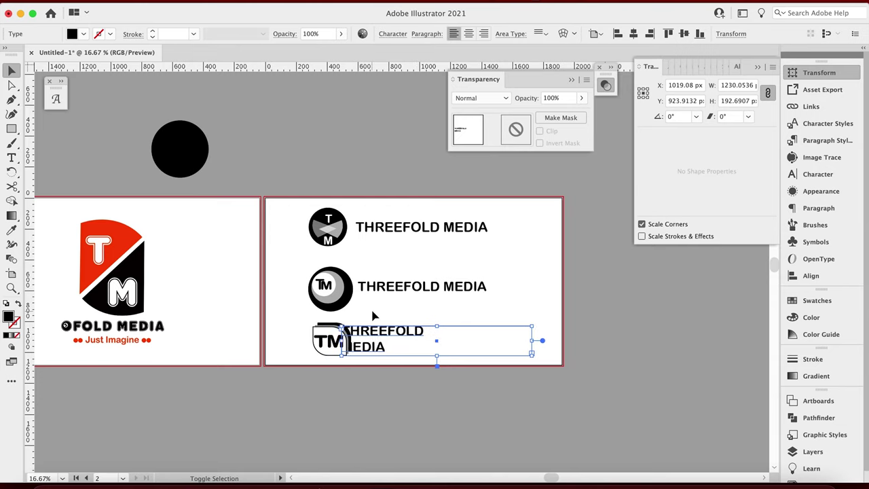
pyautogui.hotkey('shift', 'Right')
pyautogui.hotkey('shift', 'Right')
pyautogui.hotkey('shift', 'Right')
pyautogui.hotkey('shift', 'Right')
pyautogui.hotkey('shift', 'Right')
pyautogui.hotkey('shift', 'Right')
pyautogui.hotkey('shift', 'Right')
pyautogui.hotkey('shift', 'Right')
pyautogui.hotkey('shift', 'Right')
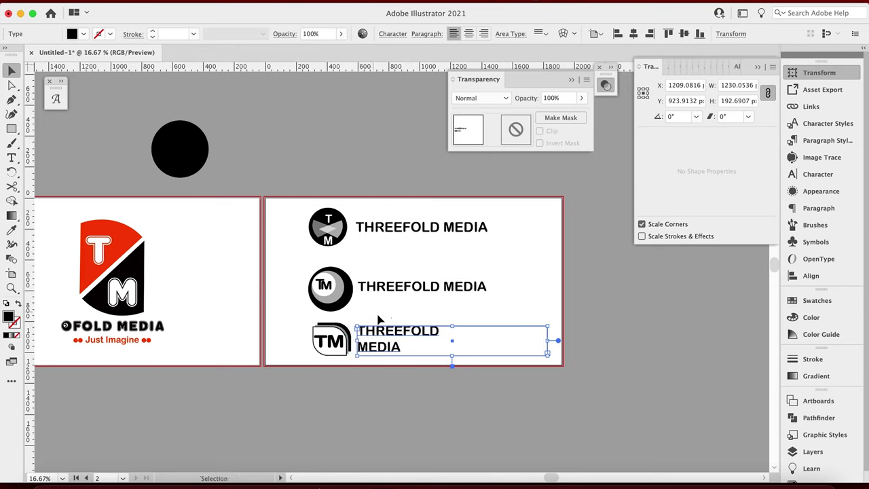
# Set MEDIA to 100 pt and extend the text frame to reveal it
pyautogui.click(370, 375)
pyautogui.click(384, 351)
pyautogui.press('t')
pyautogui.moveTo(398, 349); pyautogui.dragTo(359, 350)
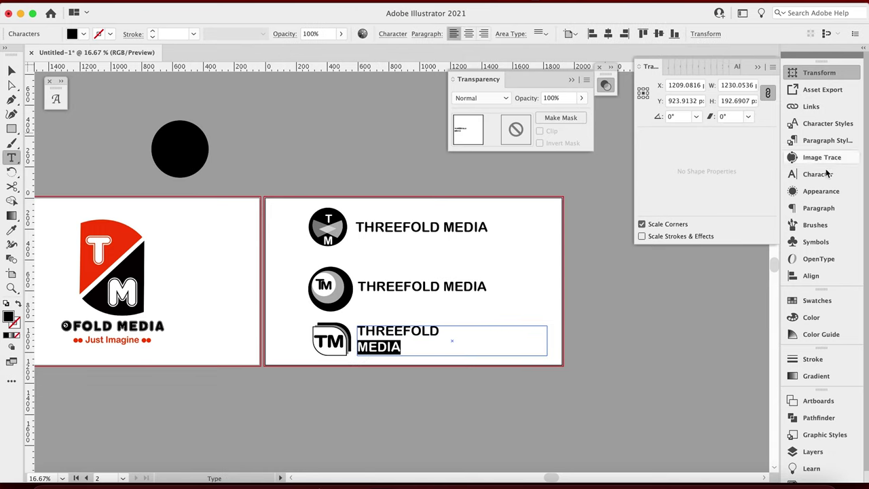
pyautogui.click(817, 174)
pyautogui.click(655, 120)
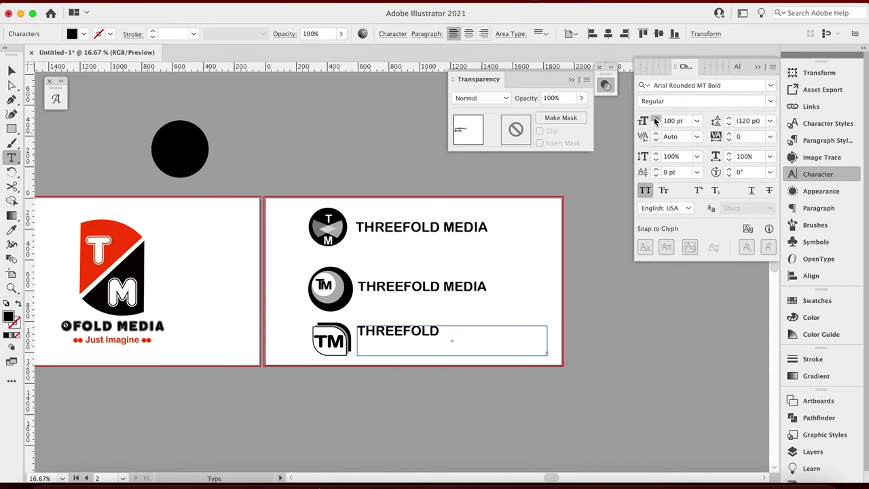
pyautogui.click(11, 71)
pyautogui.moveTo(457, 359); pyautogui.dragTo(457, 384)
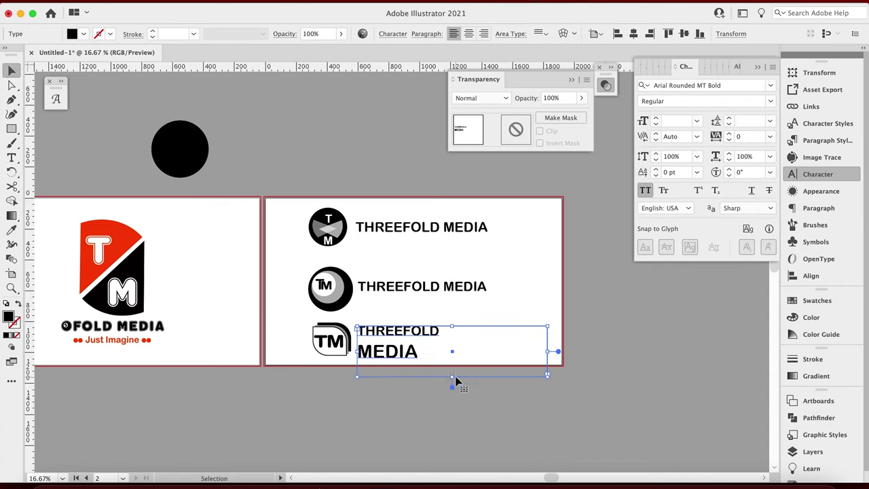
pyautogui.click(371, 402)
# Shrink THREEFOLD to 60 pt and adjust the letter spacing of MEDIA and THREEFOLD
pyautogui.click(385, 364)
pyautogui.press('t')
pyautogui.moveTo(438, 331); pyautogui.dragTo(358, 328)
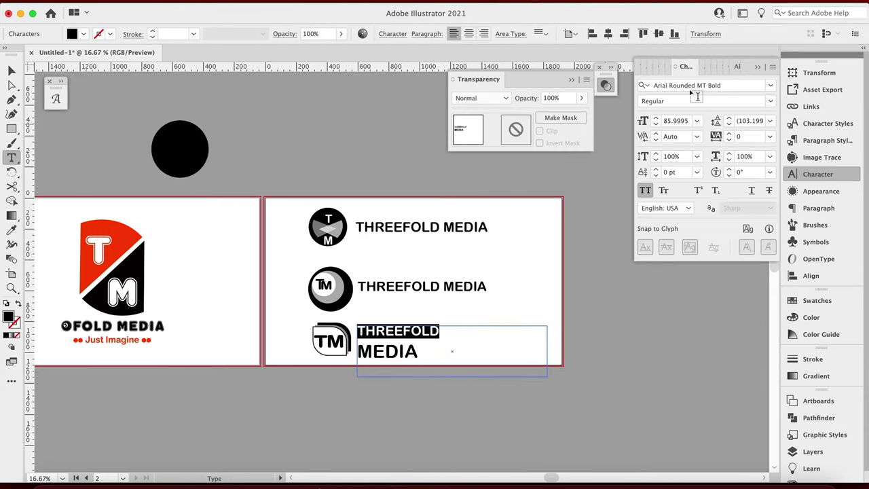
pyautogui.click(656, 125)
pyautogui.click(657, 126)
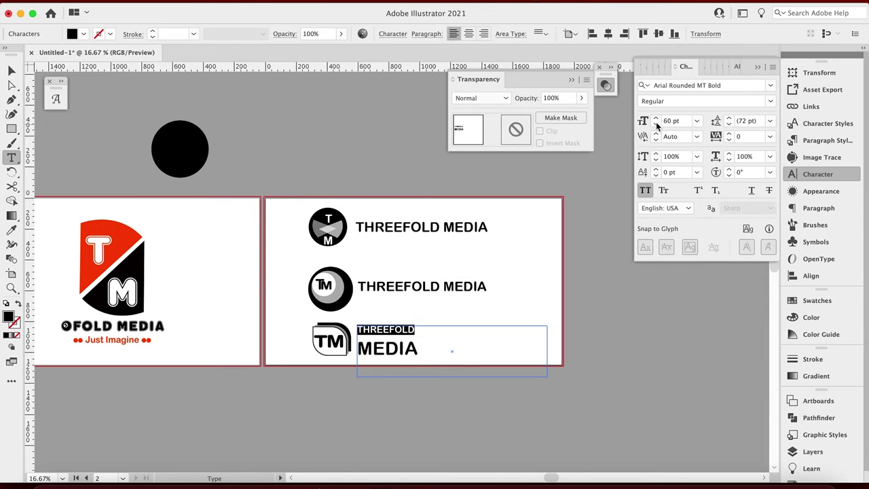
pyautogui.press('Down')
pyautogui.hotkey('shift', 'Home')
pyautogui.hotkey('alt', 'Right')
pyautogui.hotkey('alt', 'Right')
pyautogui.hotkey('alt', 'Right')
pyautogui.hotkey('alt', 'Right')
pyautogui.hotkey('alt', 'Right')
pyautogui.press('Up')
pyautogui.hotkey('shift', 'Home')
pyautogui.click(656, 119)
# Set THREEFOLD to 72 pt and leave text editing
pyautogui.click(656, 119)
pyautogui.click(656, 126)
pyautogui.press('Escape')
pyautogui.click(333, 268)
# Inside the top lockup group, delete the TM circle beside the bowtie
pyautogui.doubleClick(329, 231)
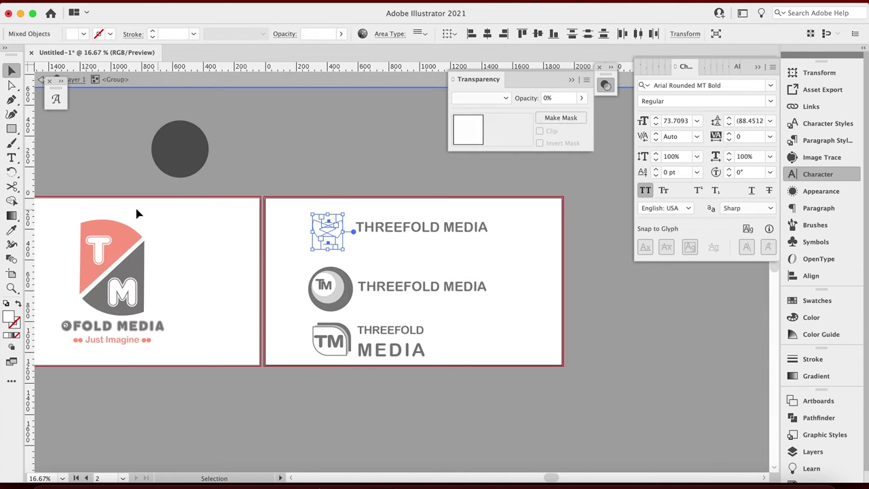
pyautogui.press('Escape')
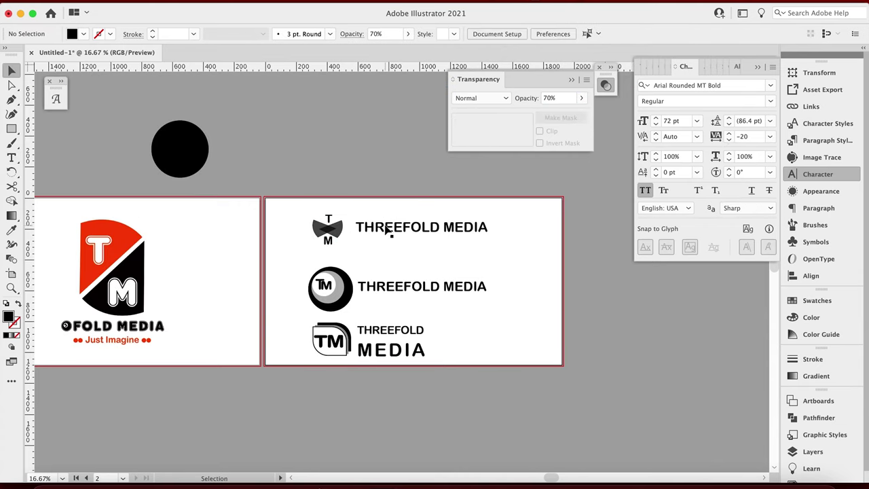
pyautogui.doubleClick(330, 243)
pyautogui.moveTo(330, 242); pyautogui.dragTo(339, 223)
pyautogui.press('Delete')
pyautogui.click(403, 225)
pyautogui.press('Escape')
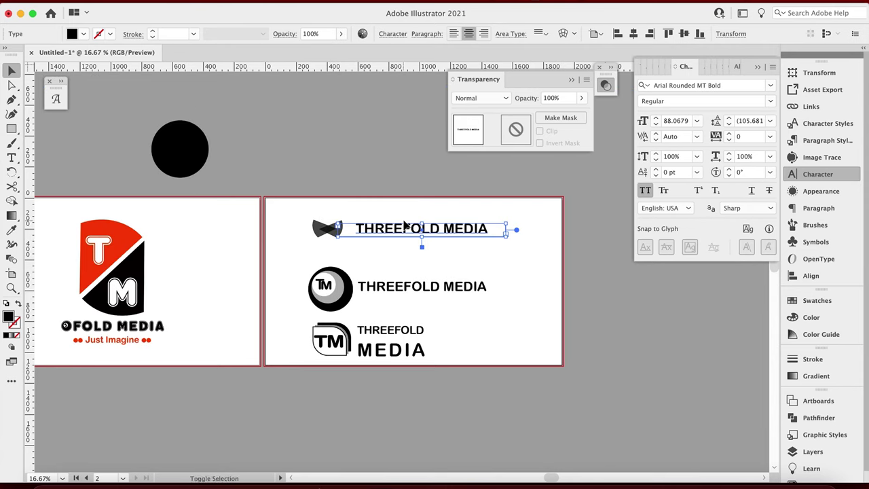
pyautogui.click(357, 202)
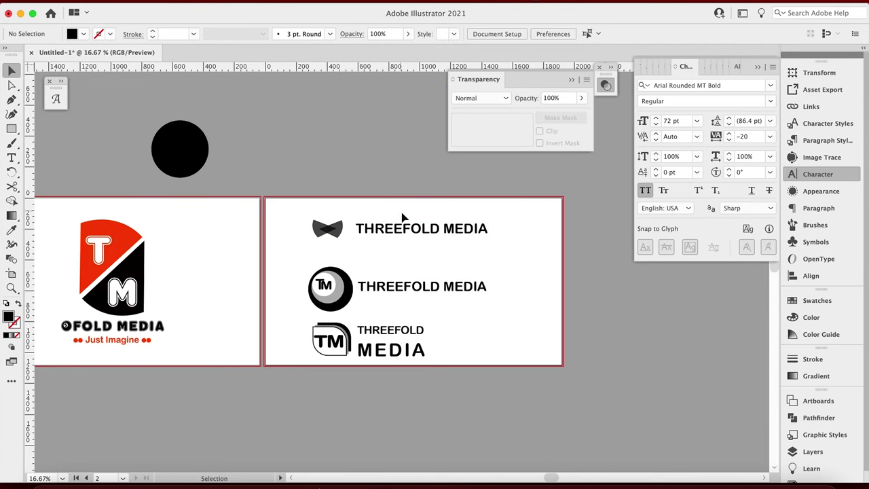
# Retype the heading letters as HREEFOLD and DIA, then select all its text
pyautogui.press('t')
pyautogui.moveTo(372, 228); pyautogui.dragTo(416, 228)
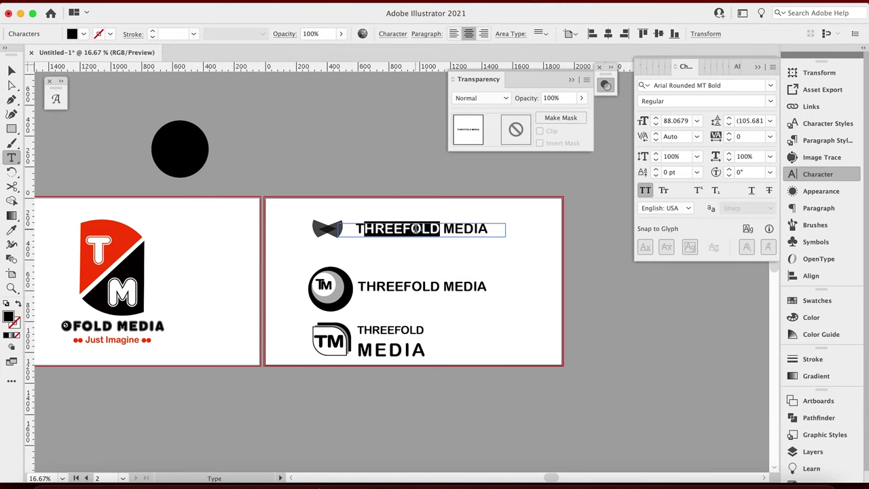
pyautogui.write('HREEFOLD')
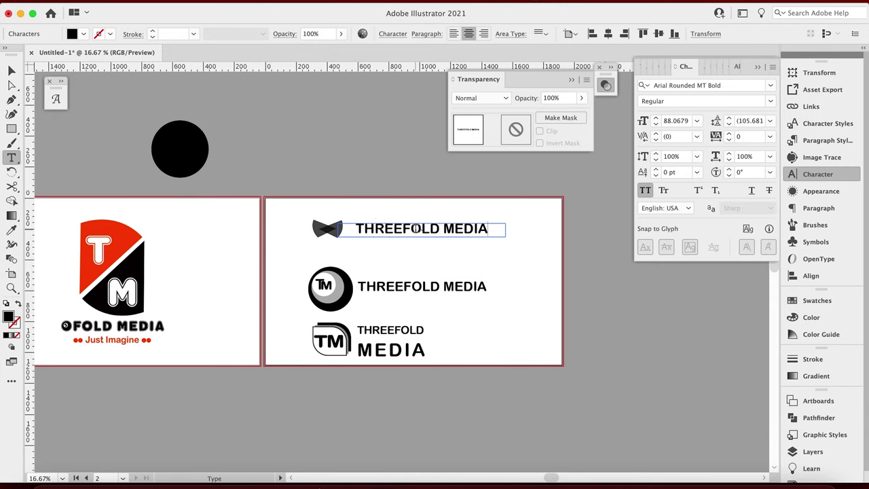
pyautogui.press('BackSpace')
pyautogui.press('BackSpace')
pyautogui.press('BackSpace')
pyautogui.write('DIA')
pyautogui.press('super+a')
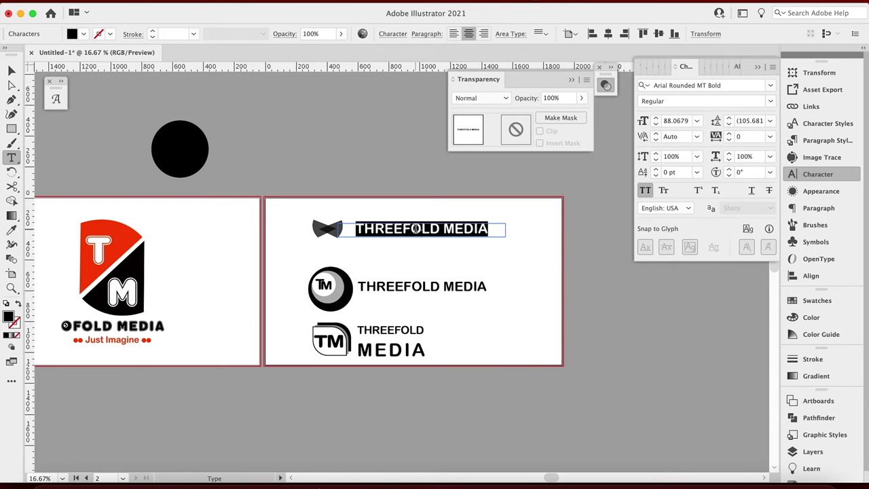
# Turn off All Caps for the heading and reselect the Threefold Media text
pyautogui.click(645, 191)
pyautogui.click(11, 71)
pyautogui.click(316, 137)
pyautogui.click(400, 234)
# Try Mont Heavy DEMO, then set the Threefold Media text to Montserrat Black
pyautogui.click(671, 84)
pyautogui.write('Mont')
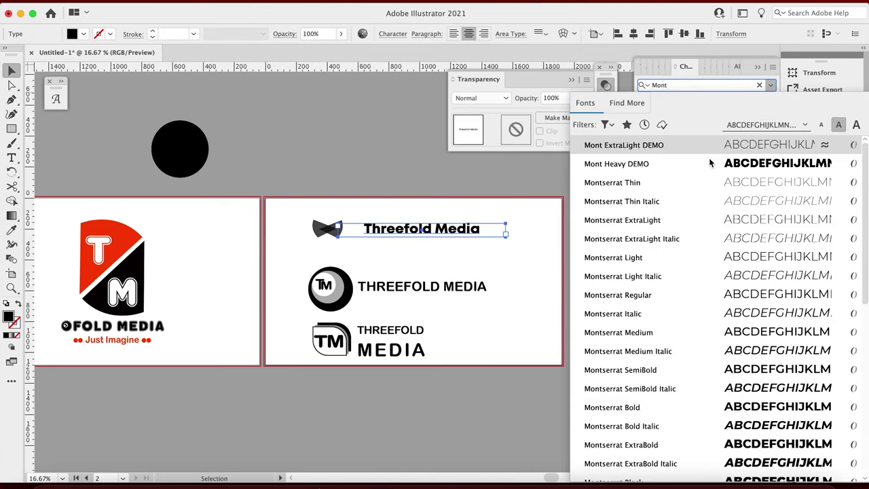
pyautogui.click(705, 165)
pyautogui.click(479, 194)
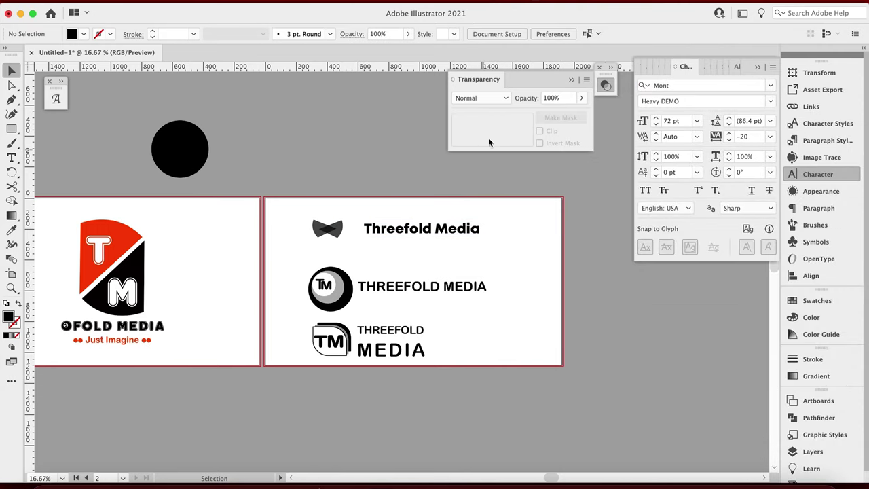
pyautogui.click(479, 231)
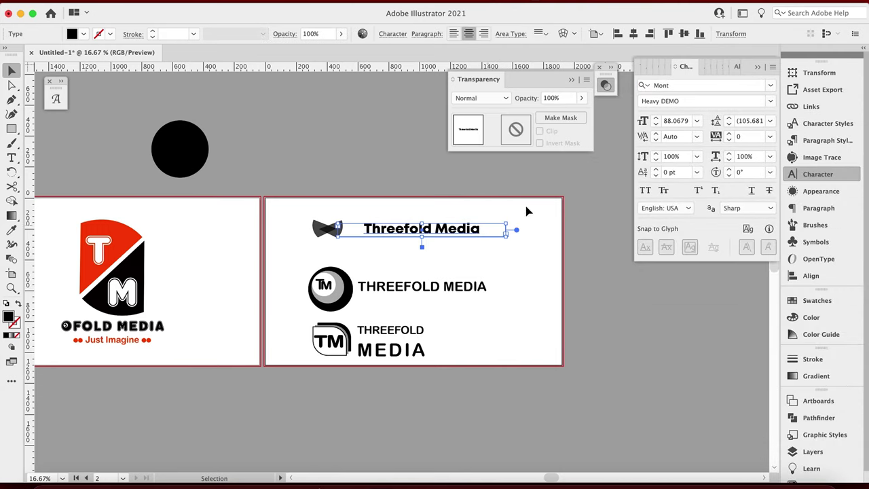
pyautogui.click(716, 87)
pyautogui.write('mont')
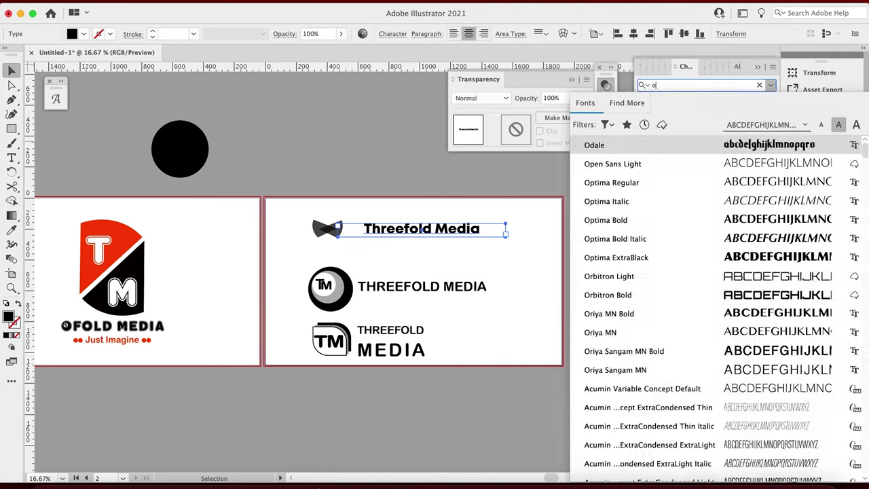
pyautogui.scroll(-5, 706, 272)
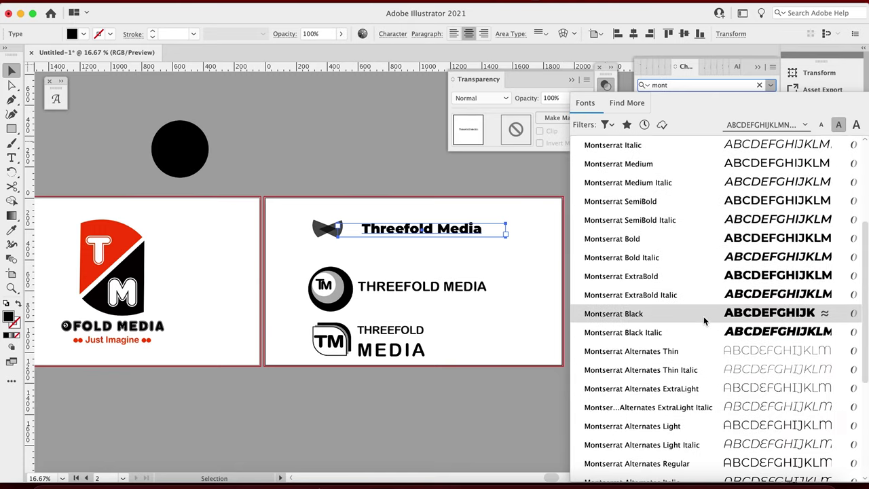
pyautogui.click(704, 319)
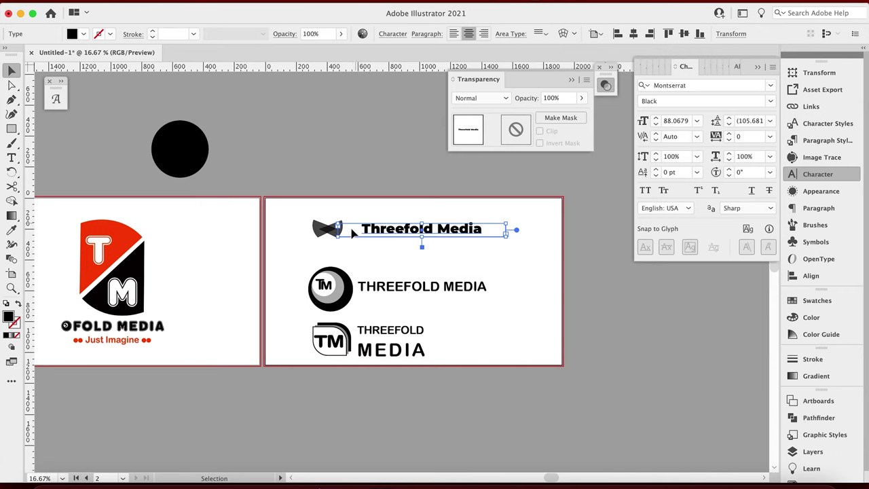
# Shift the text right of the bowtie, left-align it and shrink its box to fit
pyautogui.moveTo(337, 229); pyautogui.dragTo(342, 230)
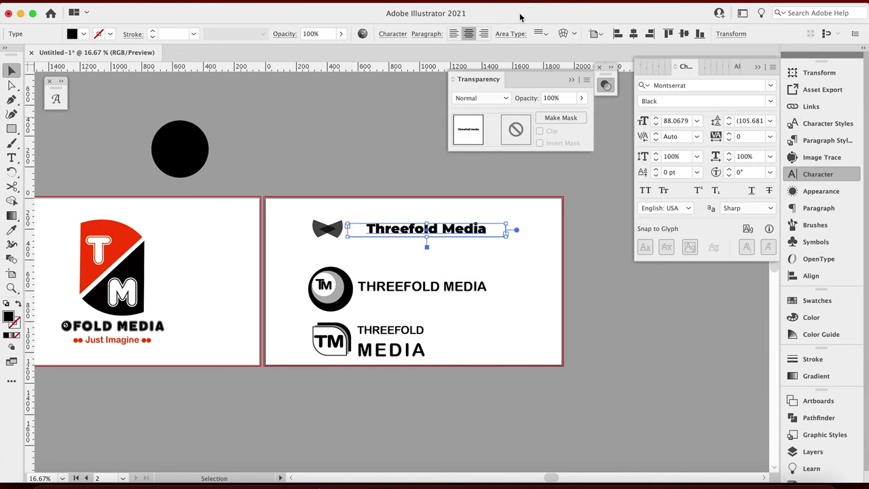
pyautogui.click(454, 34)
pyautogui.moveTo(508, 234); pyautogui.dragTo(474, 230)
pyautogui.click(375, 201)
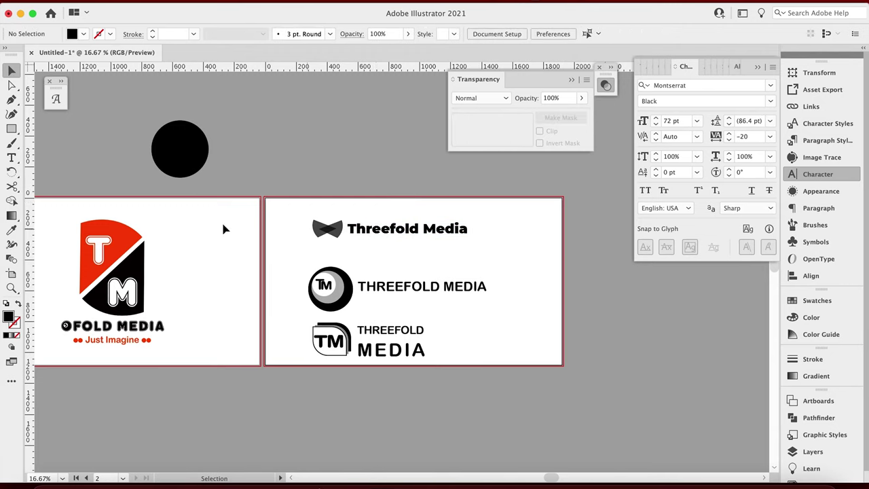
# Nudge the round TM logo and its text slightly upward
pyautogui.moveTo(288, 263); pyautogui.dragTo(500, 300)
pyautogui.hotkey('shift', 'Up')
pyautogui.hotkey('shift', 'Up')
pyautogui.hotkey('shift', 'Up')
pyautogui.hotkey('shift', 'Up')
pyautogui.hotkey('shift', 'Up')
pyautogui.hotkey('shift', 'Up')
pyautogui.hotkey('shift', 'Up')
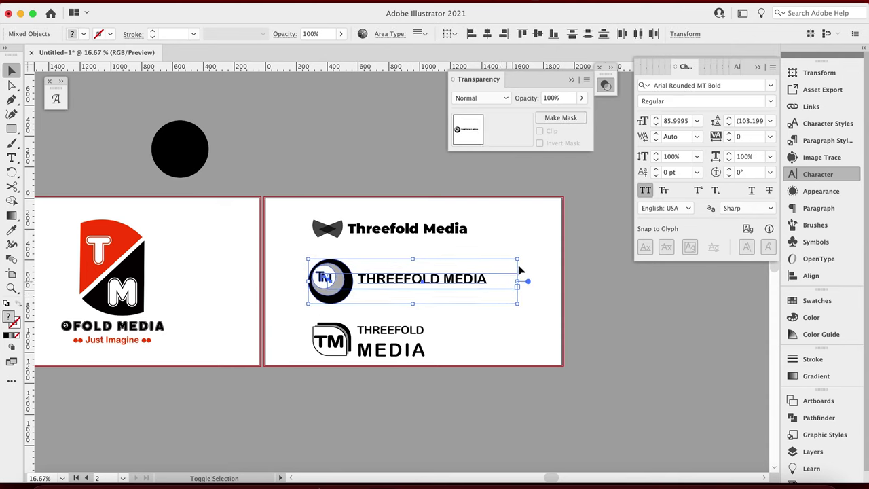
pyautogui.click(522, 254)
# Tighten the leading between the THREEFOLD and MEDIA lines of the bottom lockup
pyautogui.click(411, 350)
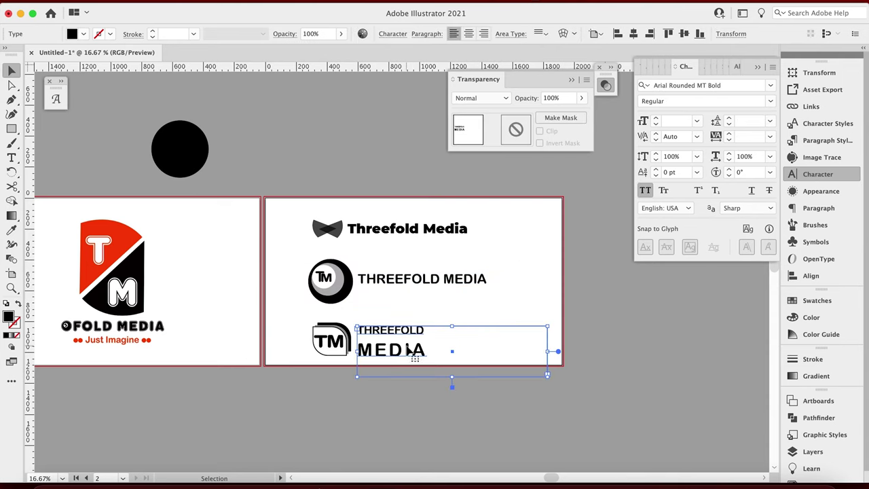
pyautogui.hotkey('alt', 'Up')
pyautogui.hotkey('alt', 'Up')
pyautogui.hotkey('alt', 'Up')
pyautogui.hotkey('alt', 'Up')
pyautogui.hotkey('alt', 'Up')
pyautogui.hotkey('alt', 'Up')
pyautogui.hotkey('alt', 'Up')
pyautogui.hotkey('alt', 'Up')
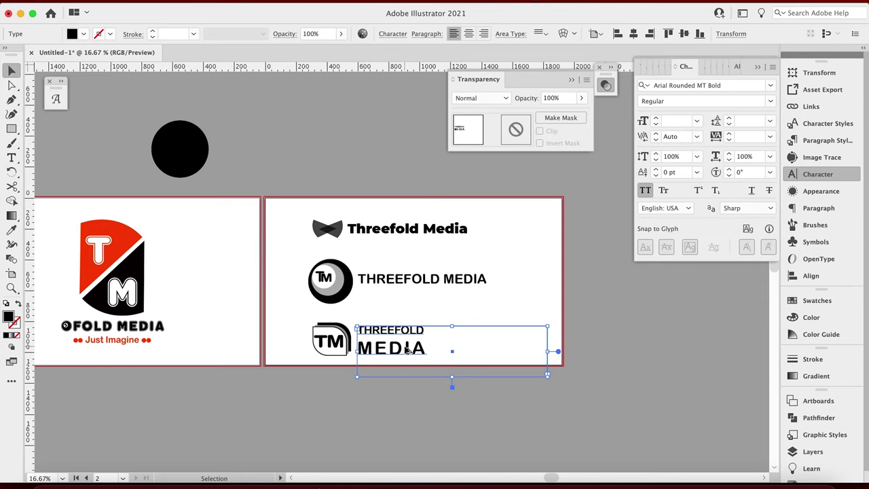
pyautogui.hotkey('alt', 'Up')
pyautogui.hotkey('alt', 'Up')
pyautogui.hotkey('alt', 'Down')
pyautogui.click(265, 360)
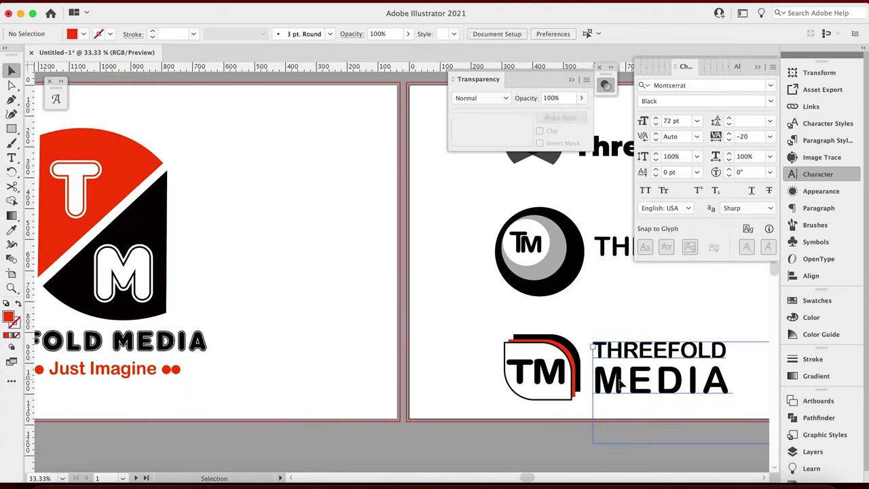
# Apply the red accent colour to MEDIA and a bowtie path
pyautogui.click(145, 156)
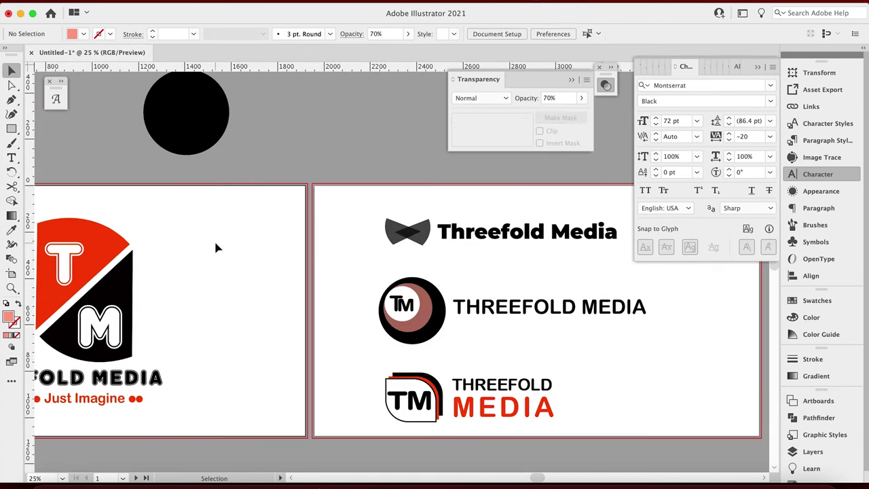
pyautogui.click(552, 98)
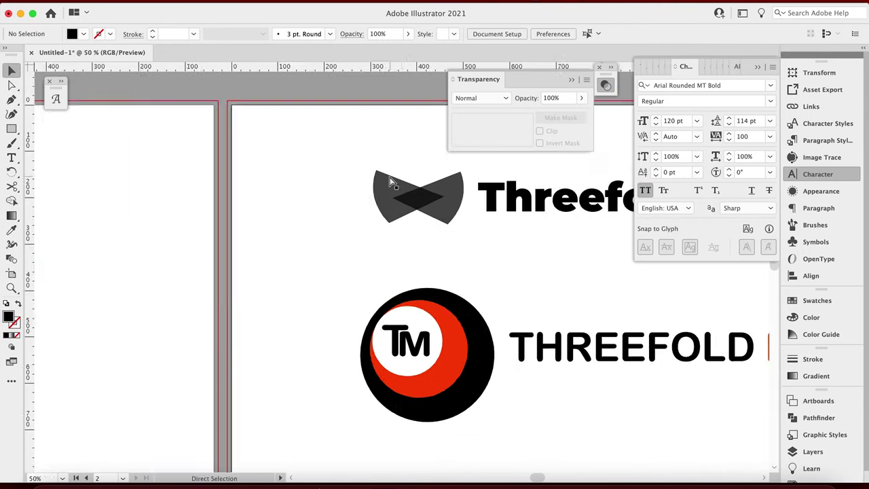
pyautogui.press('super+equal')
pyautogui.click(427, 160)
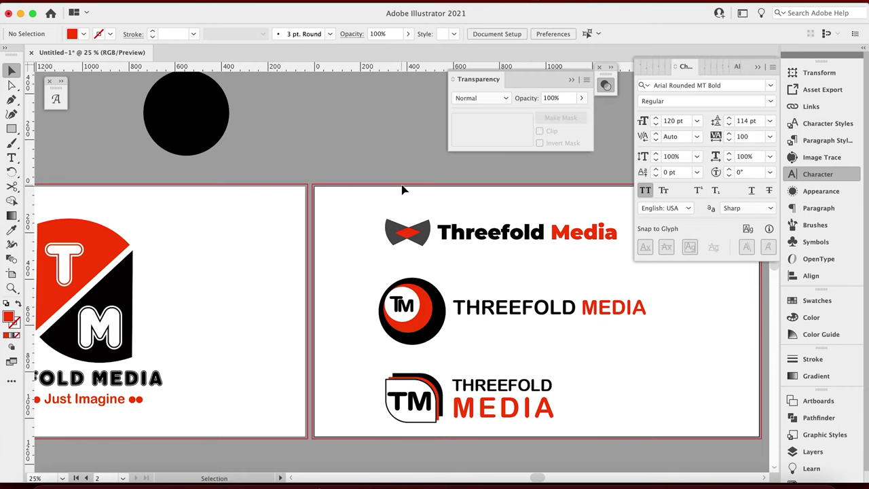
pyautogui.moveTo(404, 207); pyautogui.dragTo(353, 188)
# Select each lockup in turn and group the middle lockup's parts with Cmd+G
pyautogui.moveTo(299, 193); pyautogui.dragTo(617, 227)
pyautogui.moveTo(303, 266); pyautogui.dragTo(576, 320)
pyautogui.press('super+g')
pyautogui.moveTo(284, 356); pyautogui.dragTo(695, 433)
pyautogui.click(342, 204)
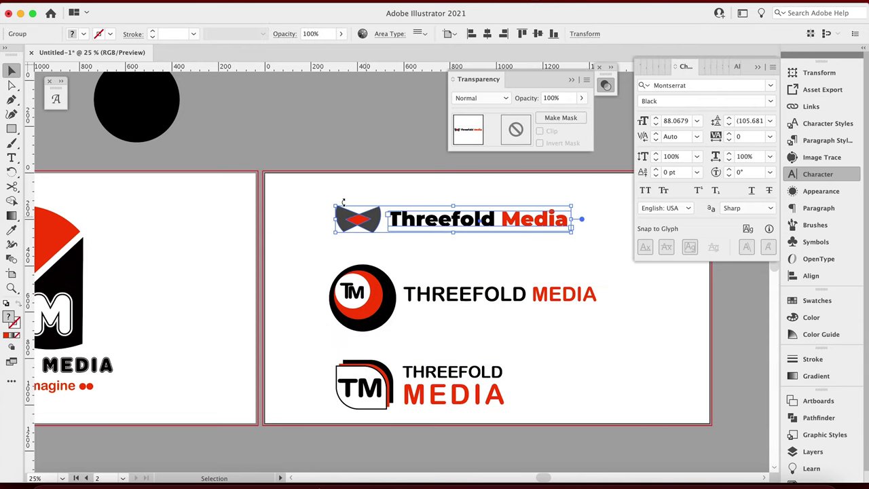
# Horizontally centre all three lockups and inspect the bottom lockup group
pyautogui.moveTo(288, 180); pyautogui.dragTo(696, 435)
pyautogui.click(621, 34)
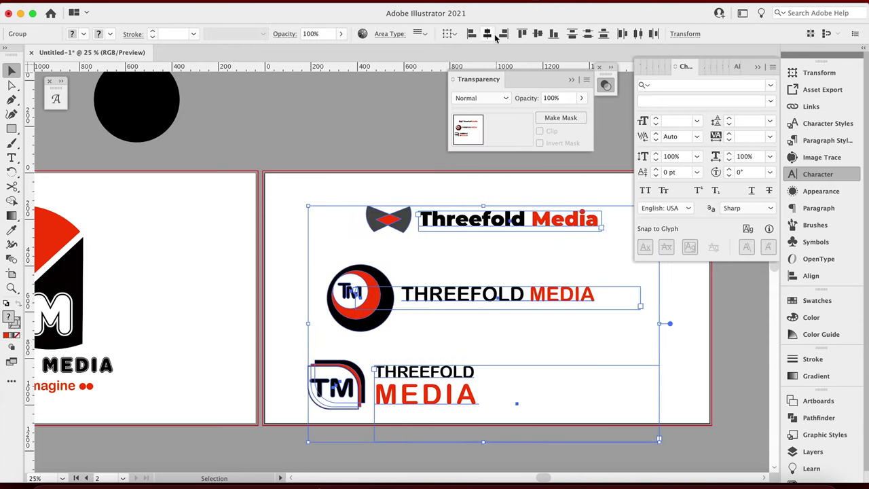
pyautogui.click(359, 297)
pyautogui.click(336, 386)
pyautogui.doubleClick(489, 401)
pyautogui.click(603, 361)
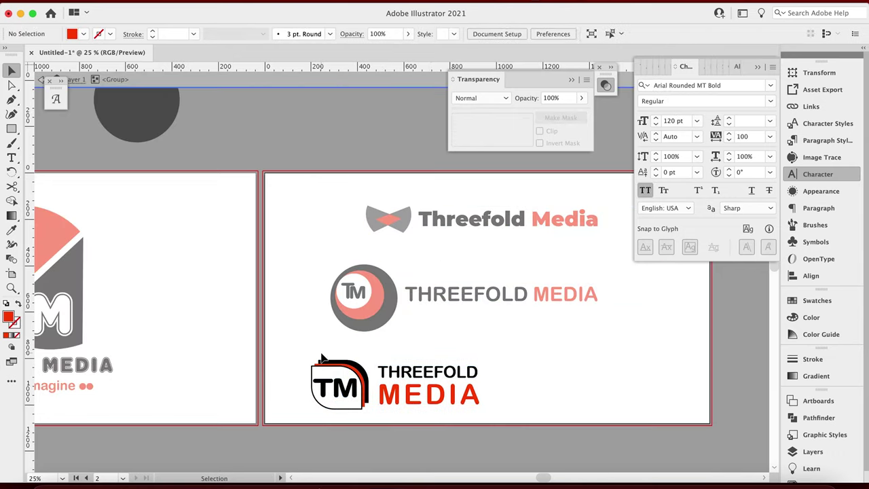
# Check the middle and top lockup groups, then zoom out to see both artboards
pyautogui.press('Escape')
pyautogui.click(642, 322)
pyautogui.doubleClick(615, 288)
pyautogui.press('Escape')
pyautogui.click(383, 219)
pyautogui.click(353, 152)
pyautogui.hotkey('ctrl', '-')
pyautogui.hscroll(-1, 345, 221)
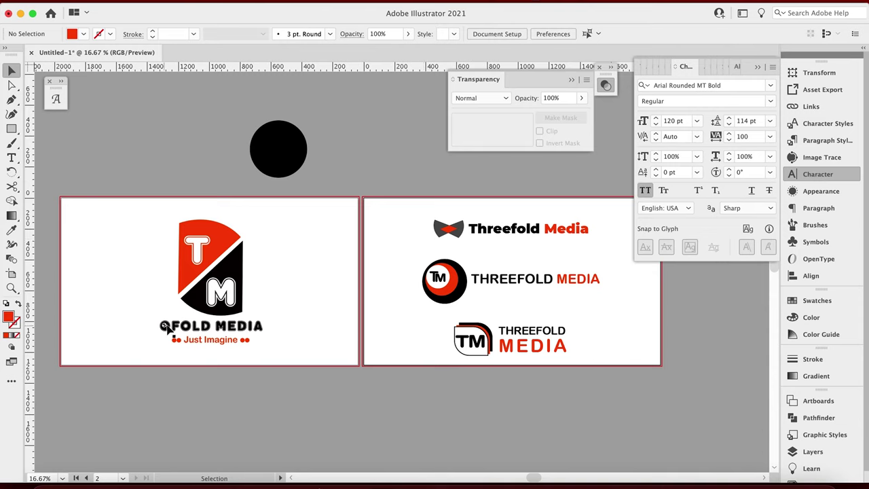
pyautogui.click(190, 358)
pyautogui.click(115, 309)
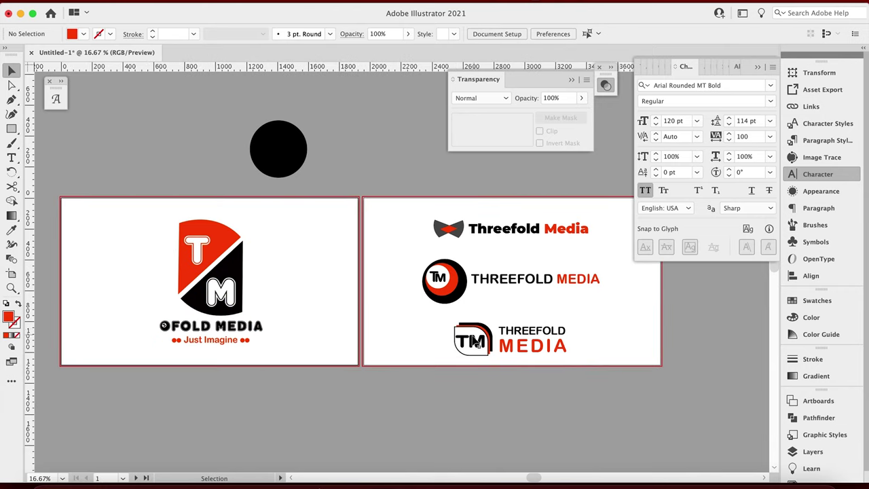
pyautogui.click(12, 157)
pyautogui.click(285, 250)
pyautogui.write('3')
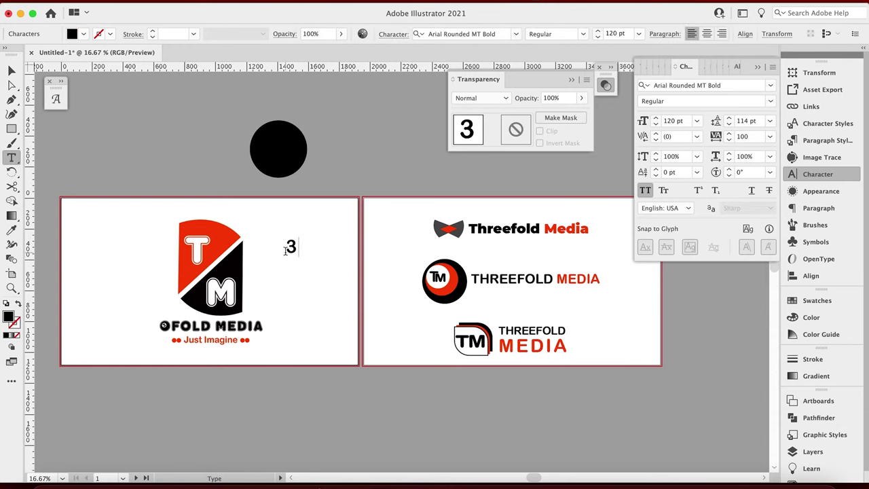
pyautogui.click(11, 70)
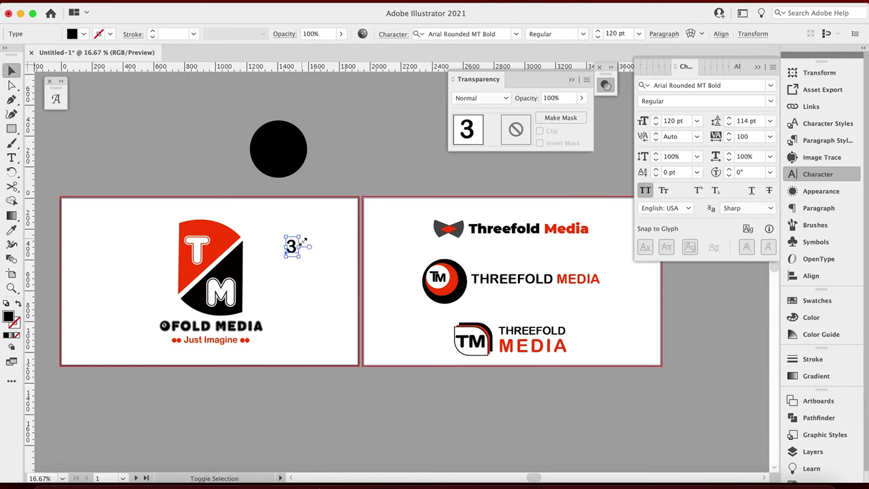
pyautogui.moveTo(292, 248); pyautogui.dragTo(502, 339)
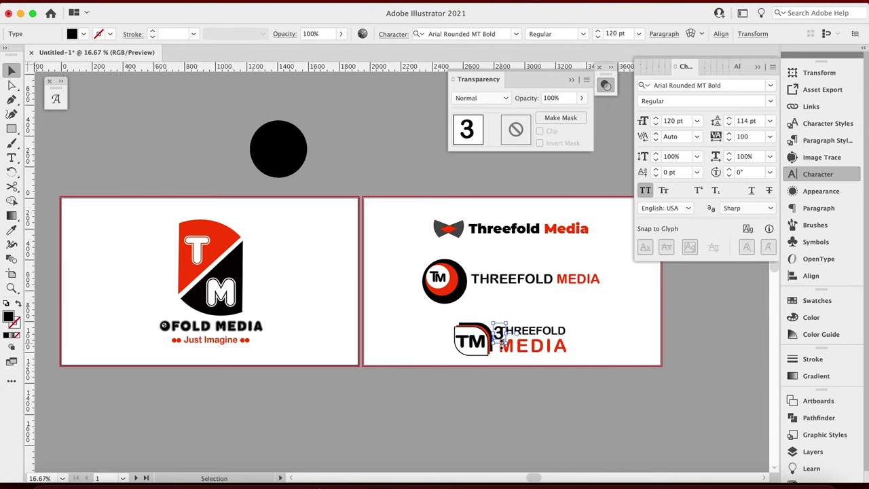
pyautogui.press('Delete')
pyautogui.click(372, 352)
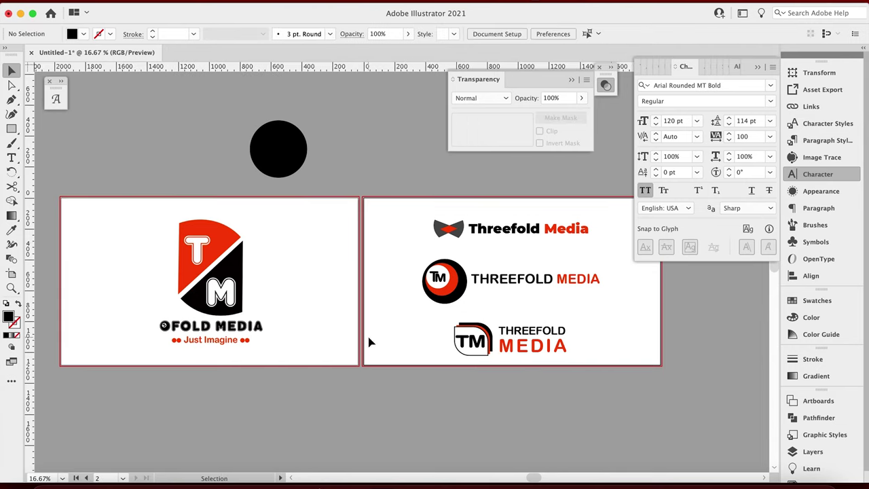